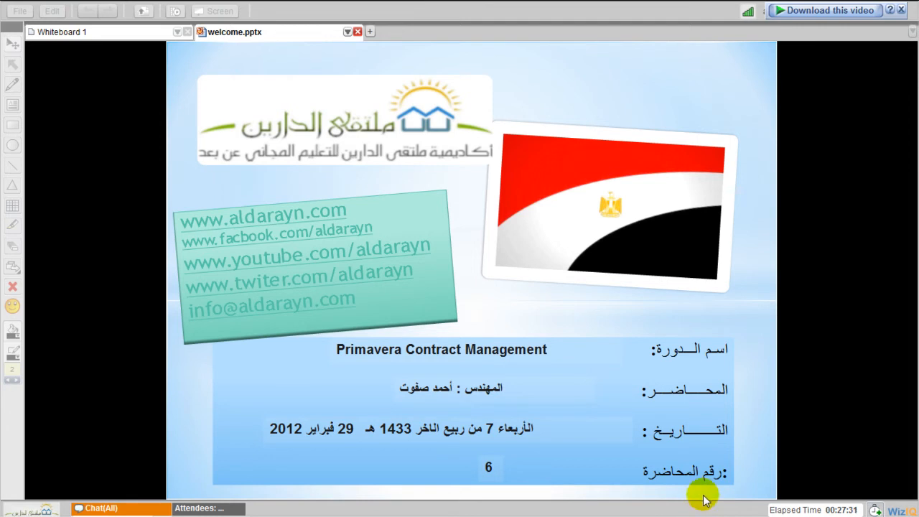
Open the group chat and move its window over the welcome slide.
left_click(101, 508)
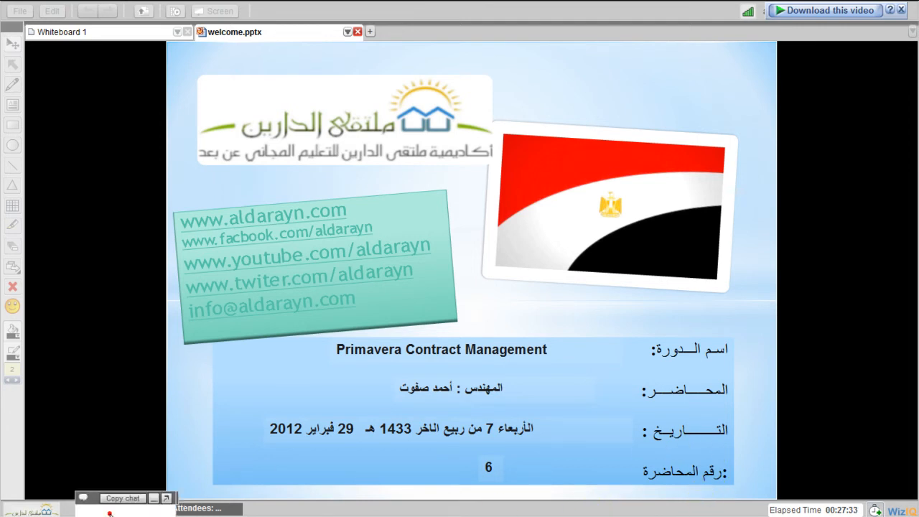
left_click_drag(307, 77, 112, 184)
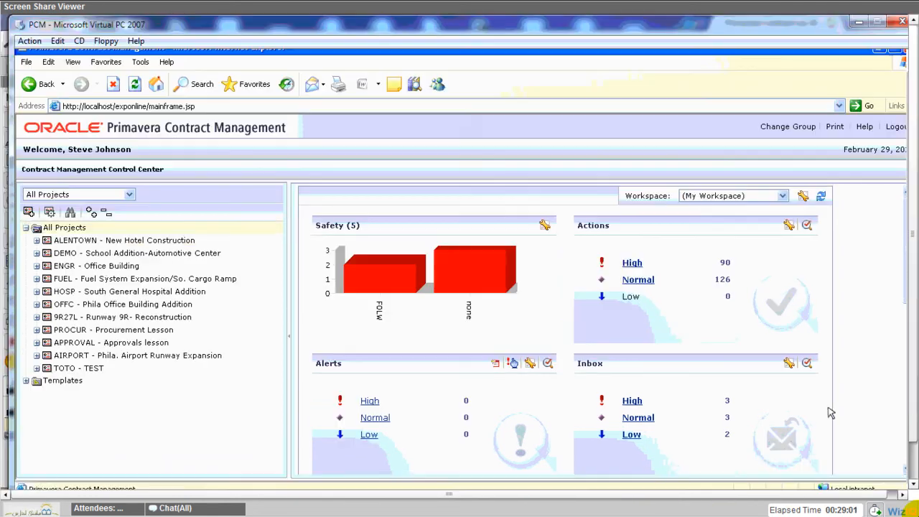
Expand the DEMO - School Addition-Automotive Center project and open Request for Information from its Communication folder.
left_click(72, 255)
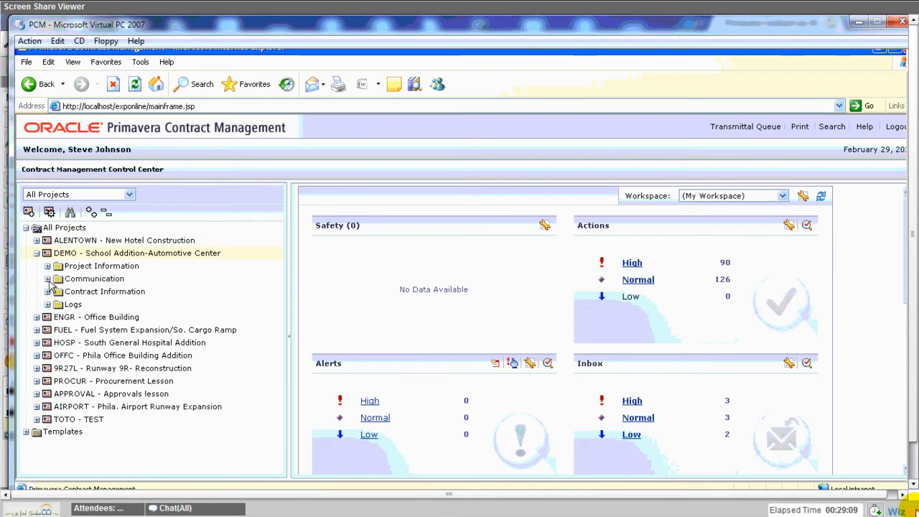
left_click(48, 280)
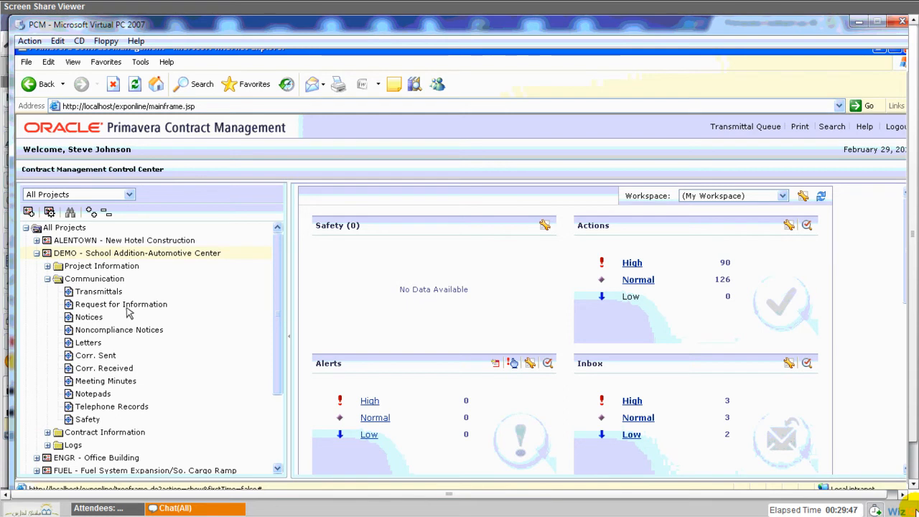
left_click(127, 310)
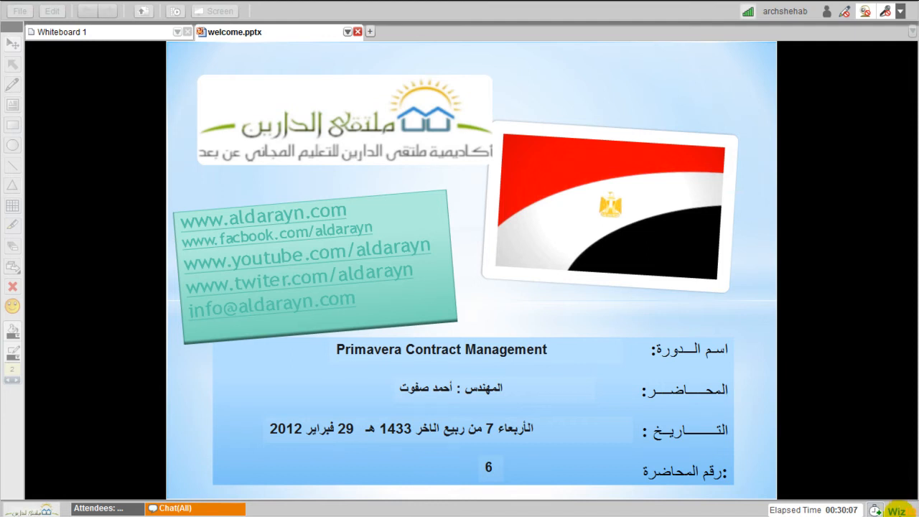
Open the group chat and send the message "no soound" to all attendees.
left_click(224, 508)
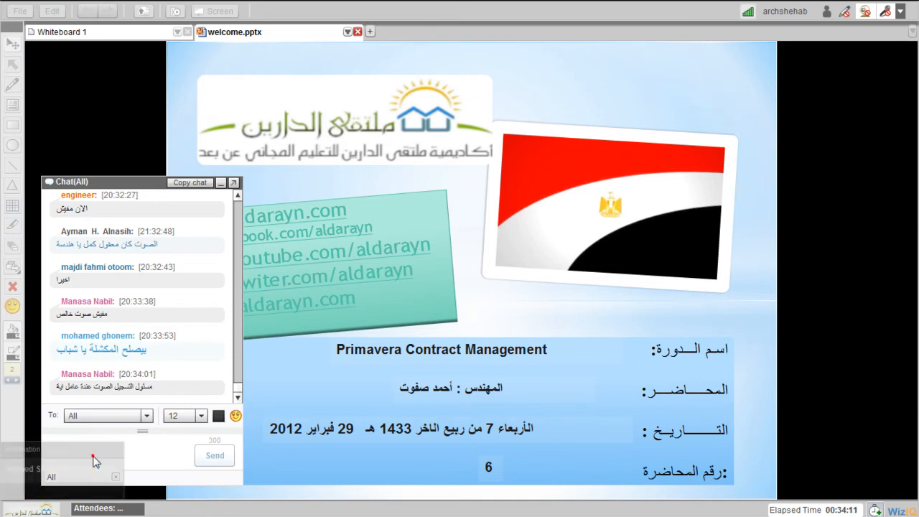
left_click(160, 454)
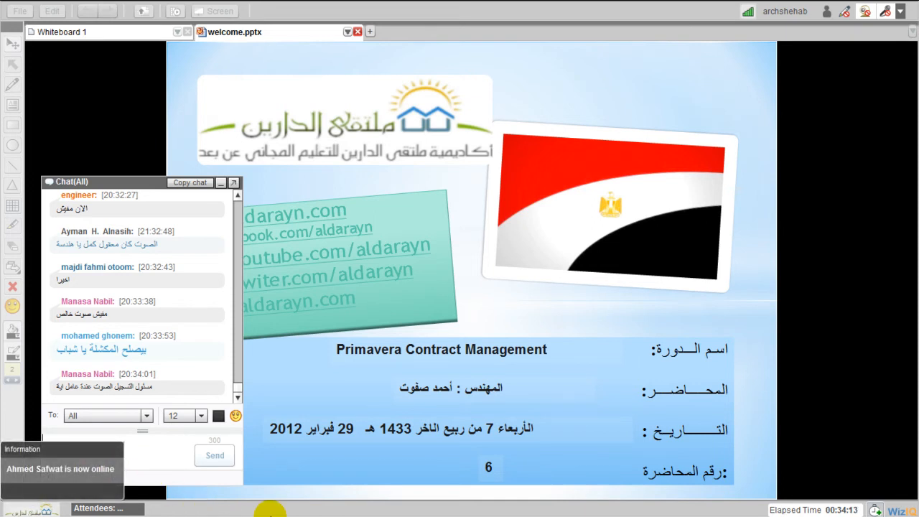
type("ال")
key("BackSpace")
key("BackSpace")
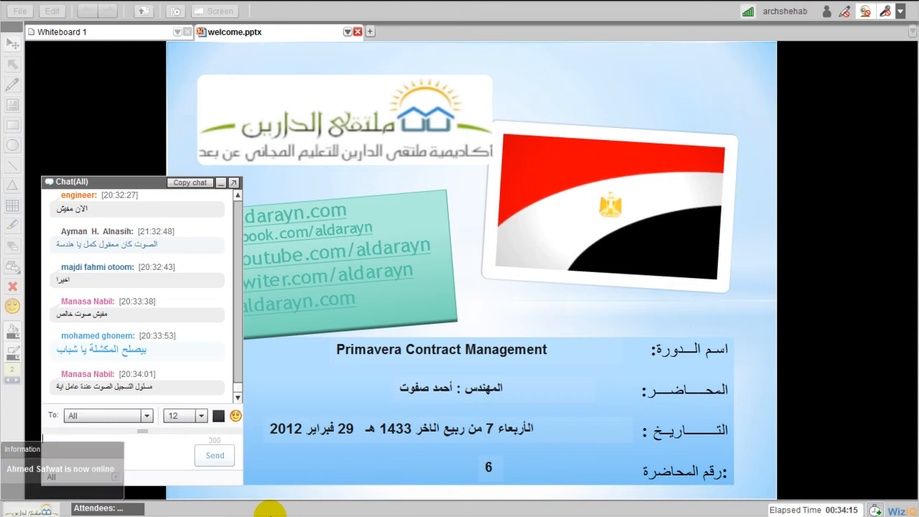
type("no soound")
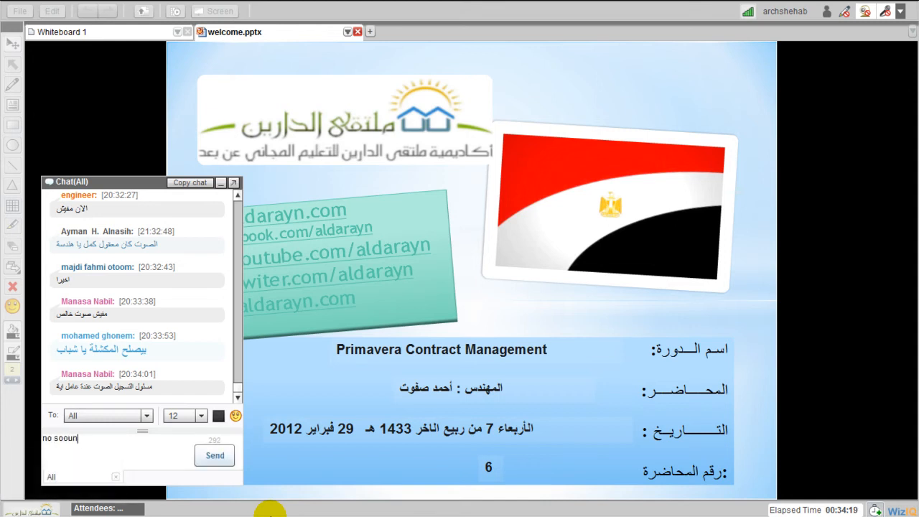
key("Return")
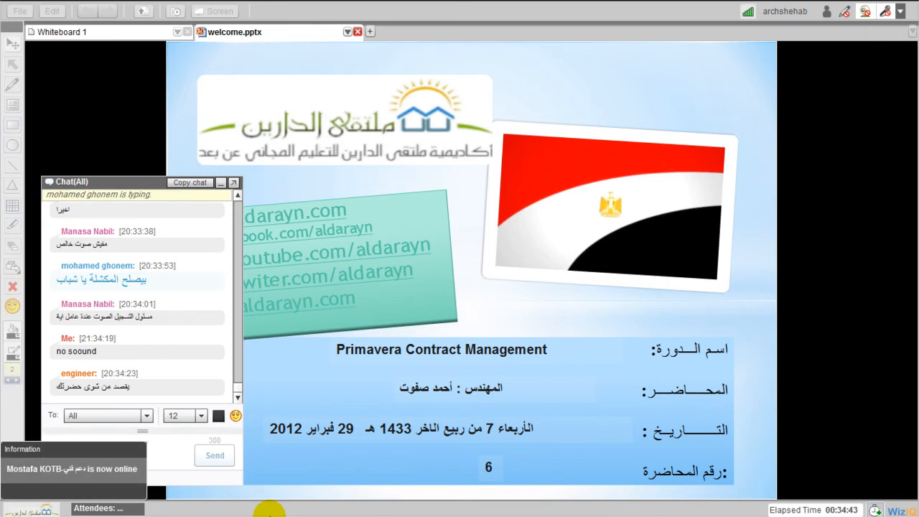
Send the chat message "كان كويس بس قطع في الأخرمع الشير" to all attendees.
type("كان")
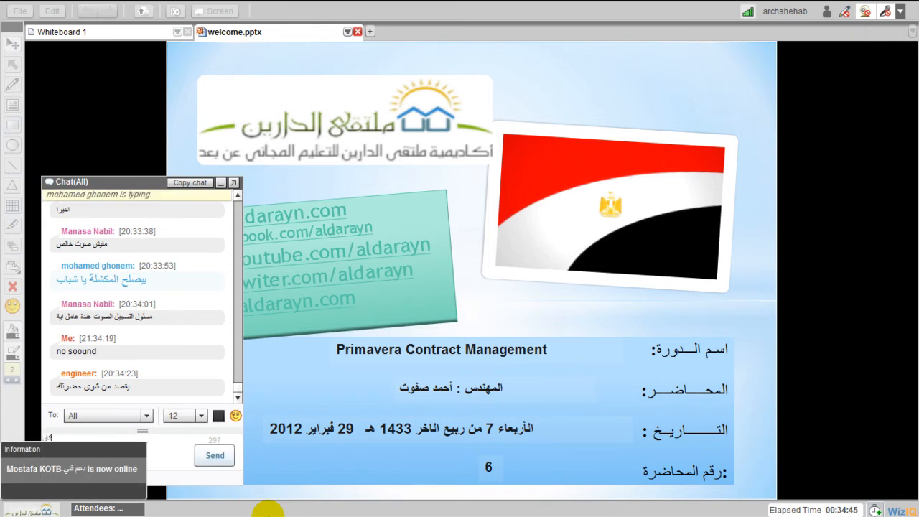
type(" كويس")
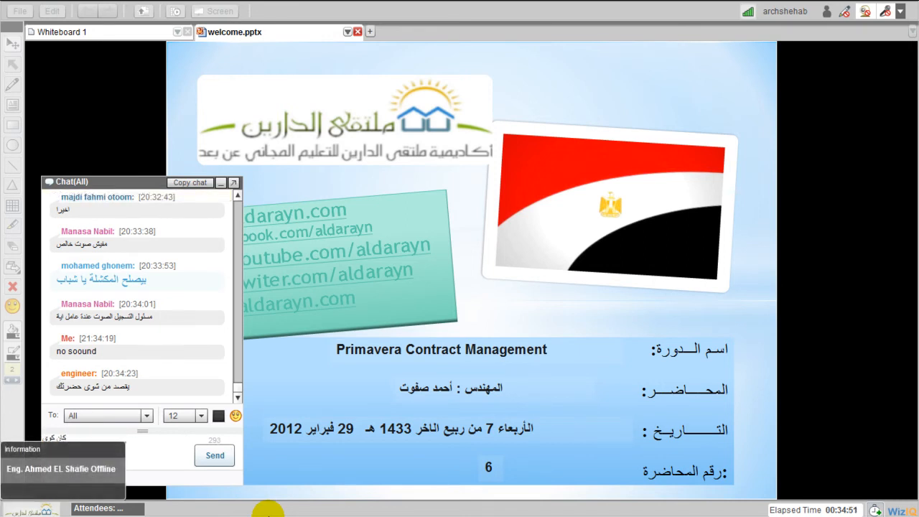
type(" ب")
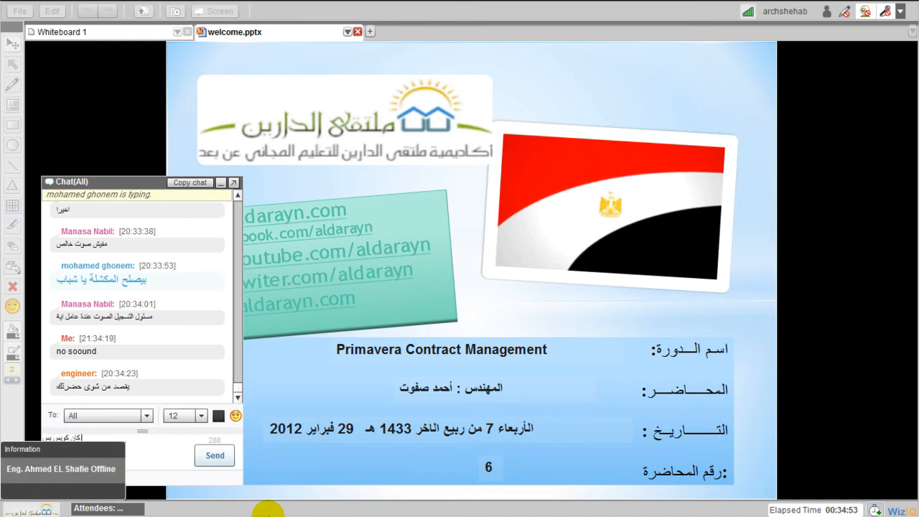
type("س قطع في الأخره")
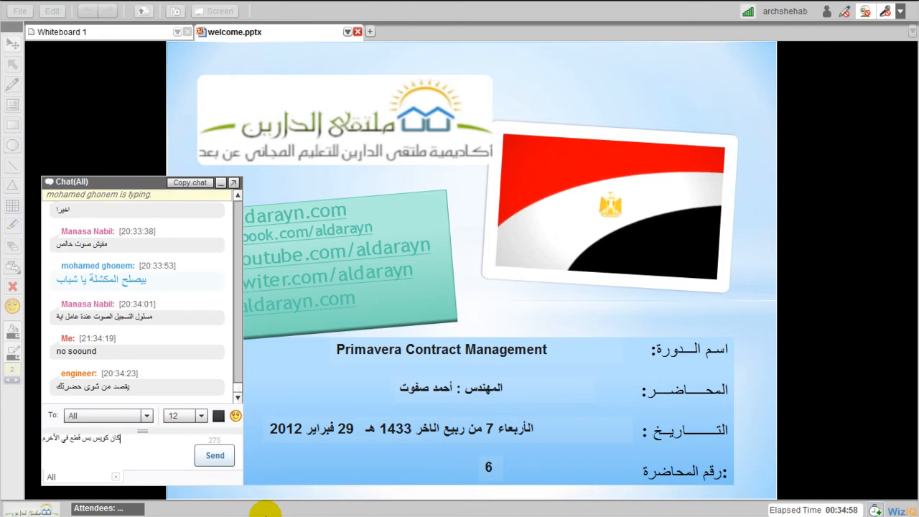
key("BackSpace")
type("مع")
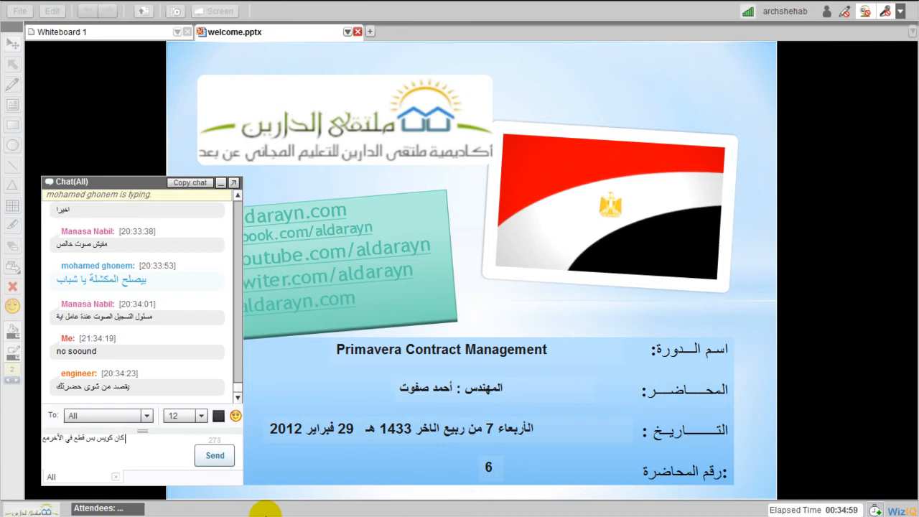
type(" الكتير")
key("Return")
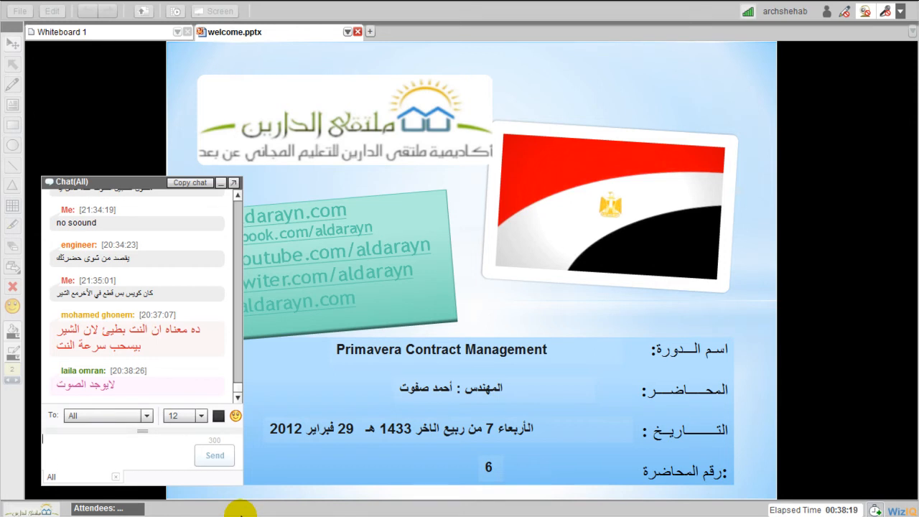
Reply to all attendees in the chat with the greeting "وعليكم السلام".
type("م")
type("عل")
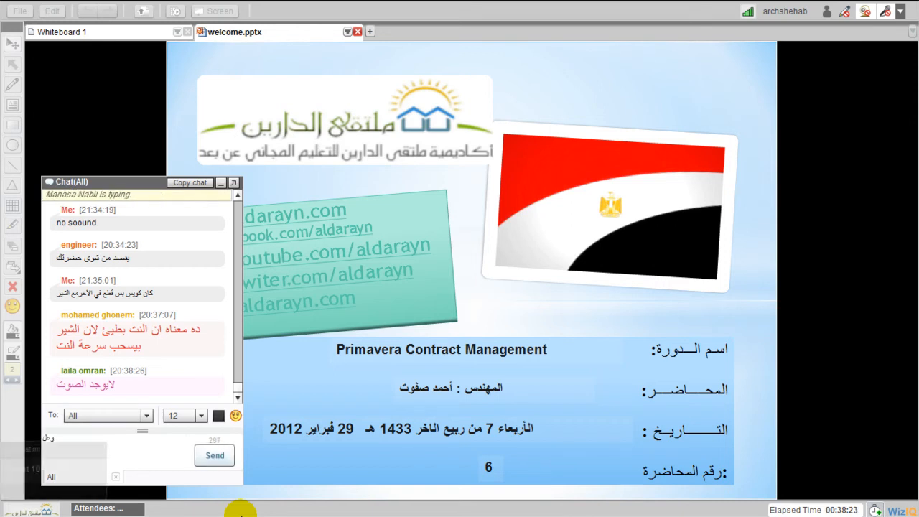
type("يكم")
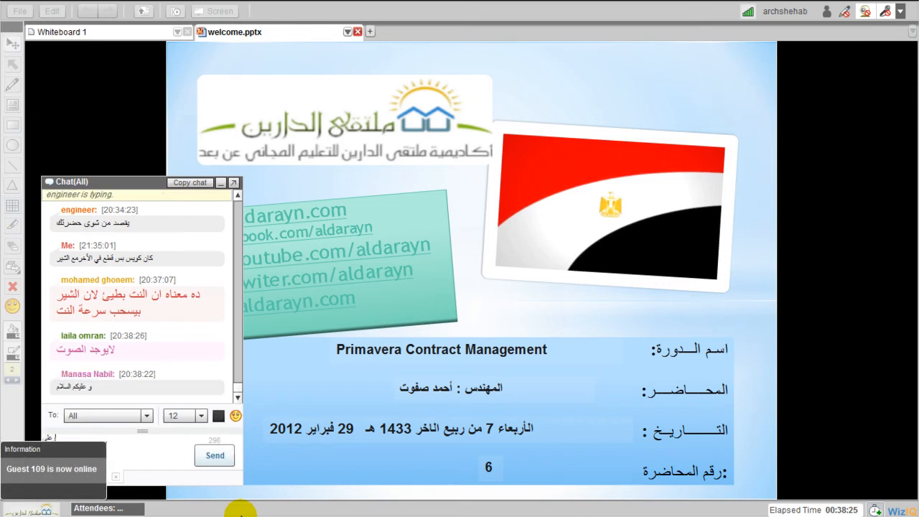
type(" السلام")
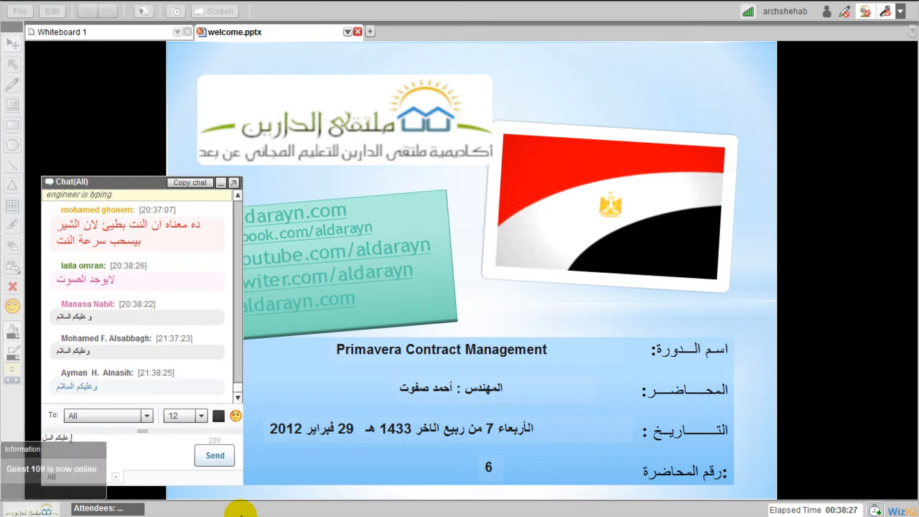
key("Return")
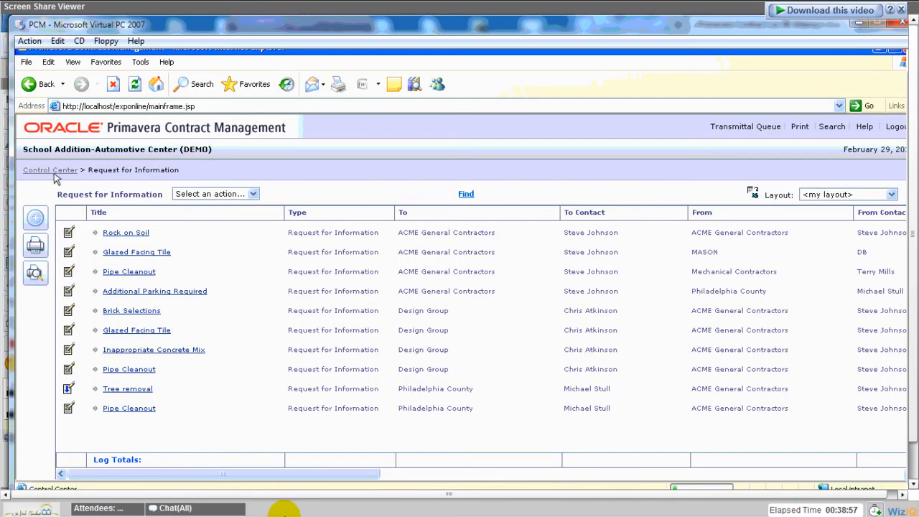
Dismiss the video download bar and open the DEMO project's Request for Information log.
left_click(901, 9)
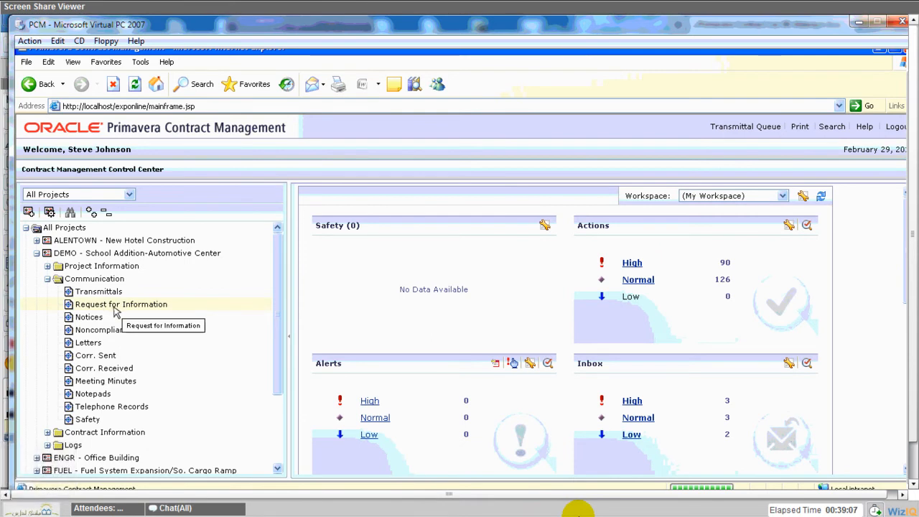
left_click(115, 307)
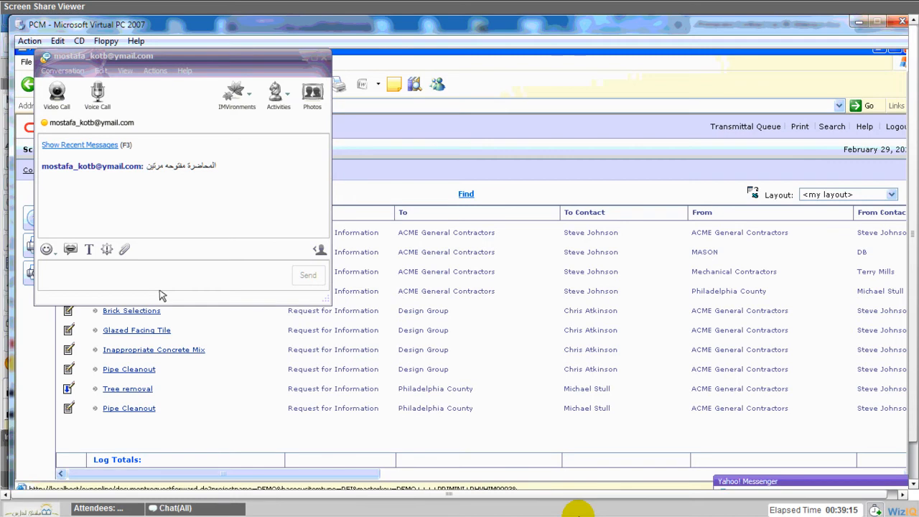
left_click(161, 295)
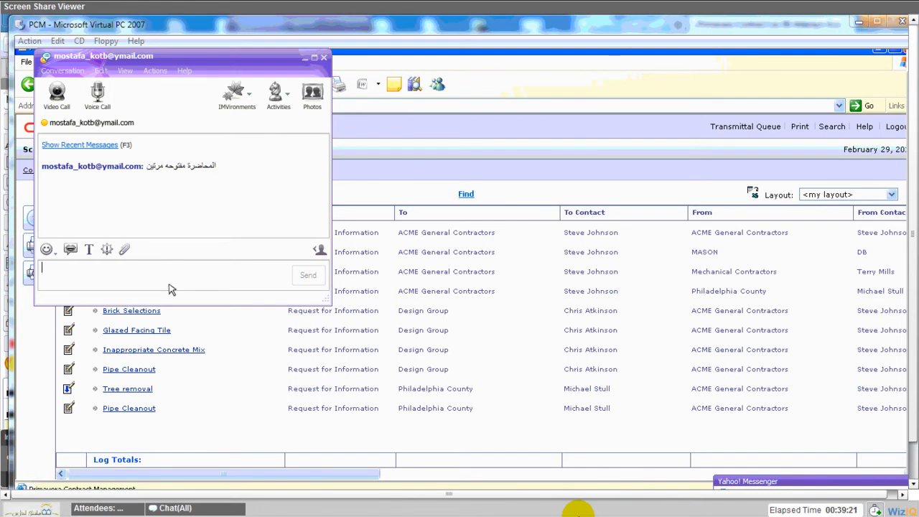
left_click(392, 475)
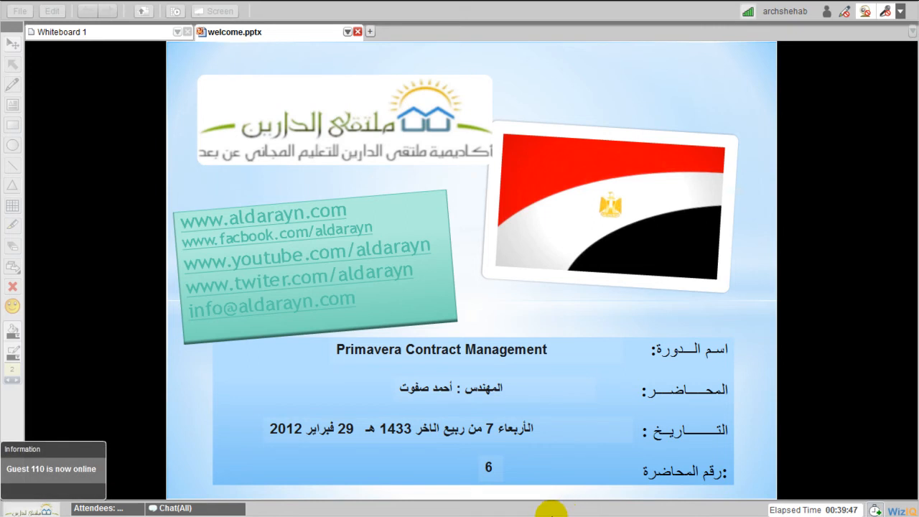
Reopen the DEMO project's Request for Information log from the Control Center and select the Rock on Soil record.
left_click(150, 510)
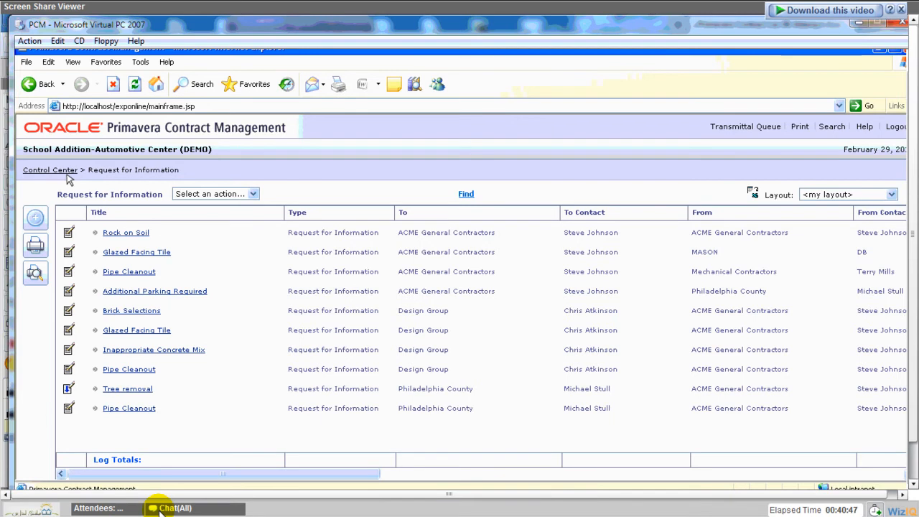
left_click(68, 173)
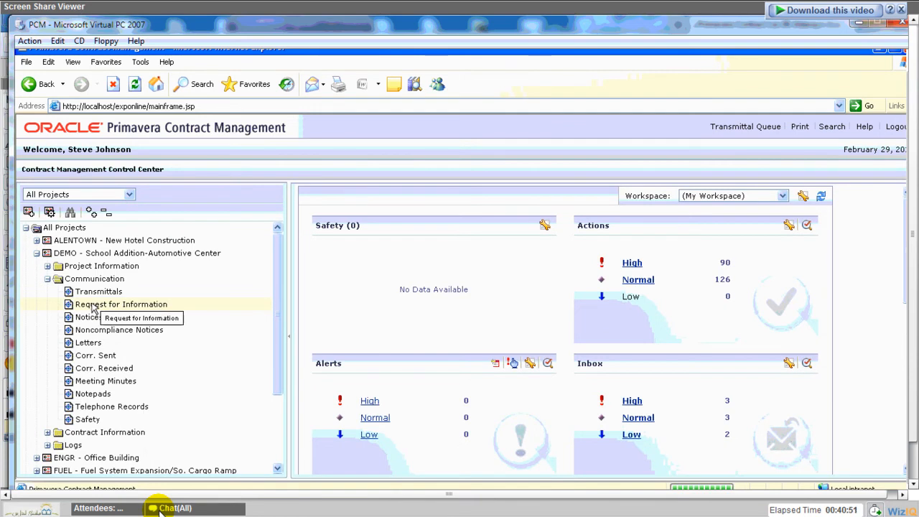
left_click(92, 308)
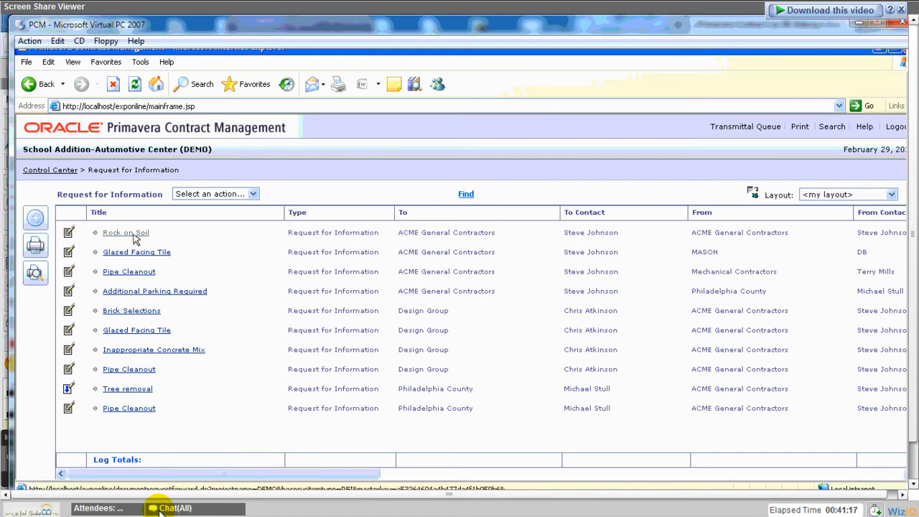
left_click(70, 237)
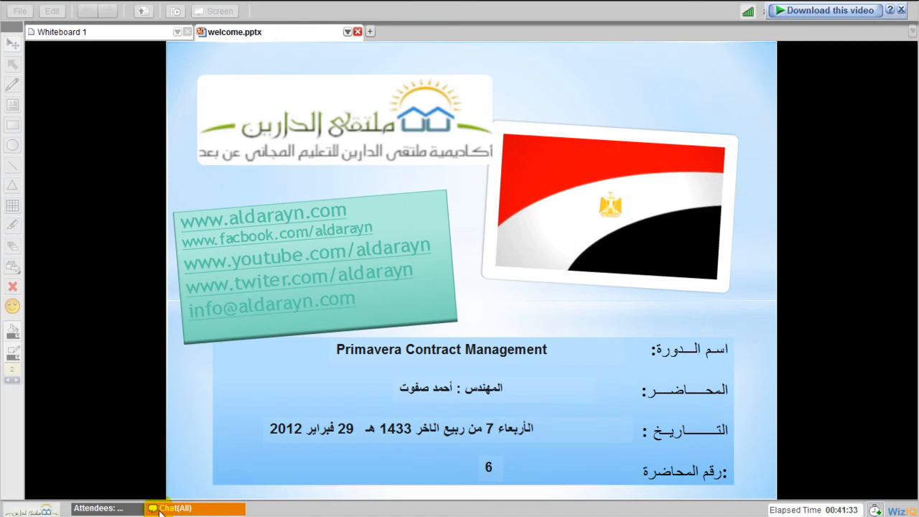
Send "1" and "كويس جدا" to all attendees in the group chat, and minimize the chat window.
left_click(159, 506)
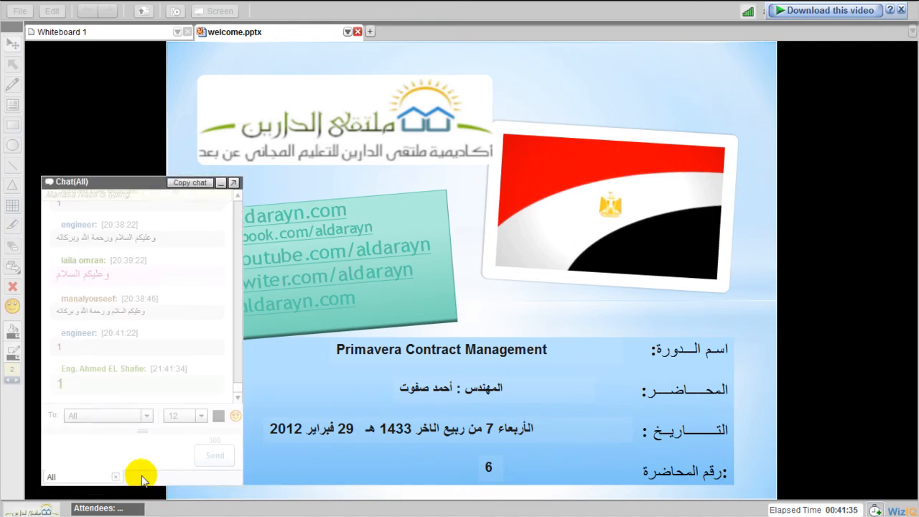
left_click(127, 453)
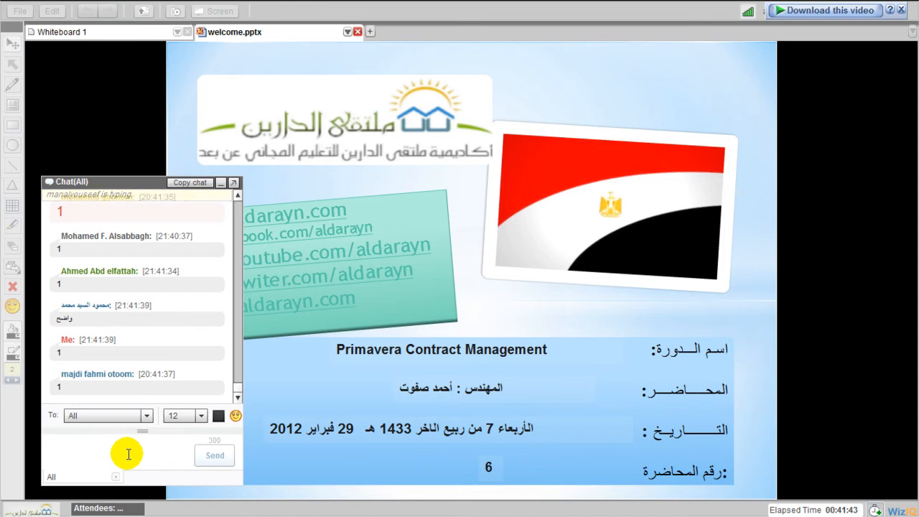
type("كويس")
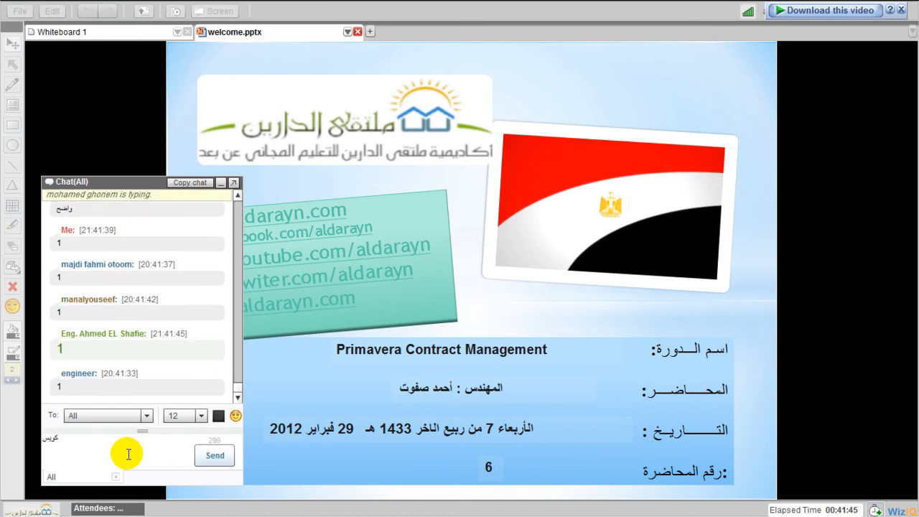
type(" جدا")
key("Return")
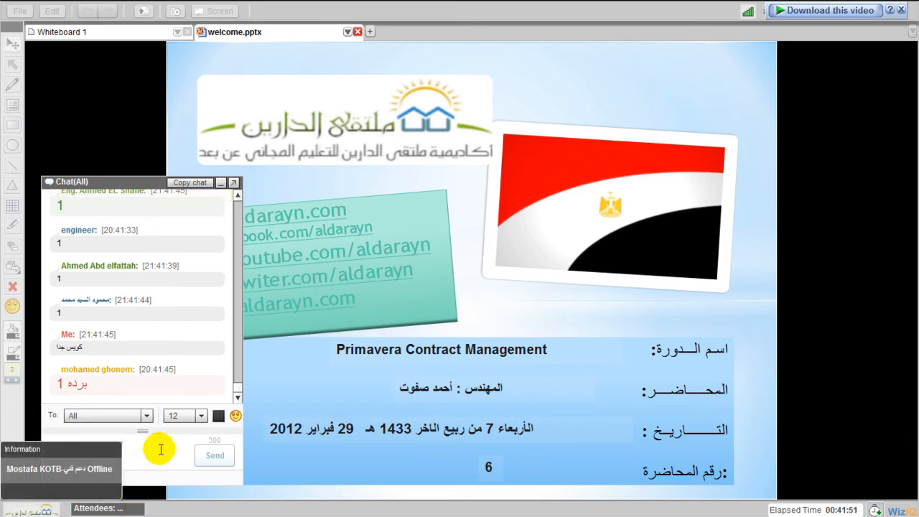
left_click(221, 184)
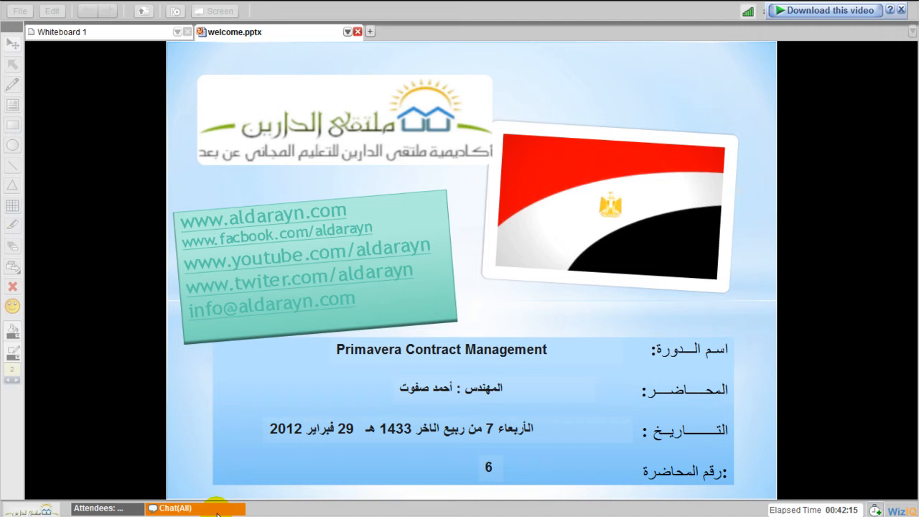
Dismiss the video download bar, send "الشير" to all attendees in the chat, and minimize the chat window.
left_click(901, 10)
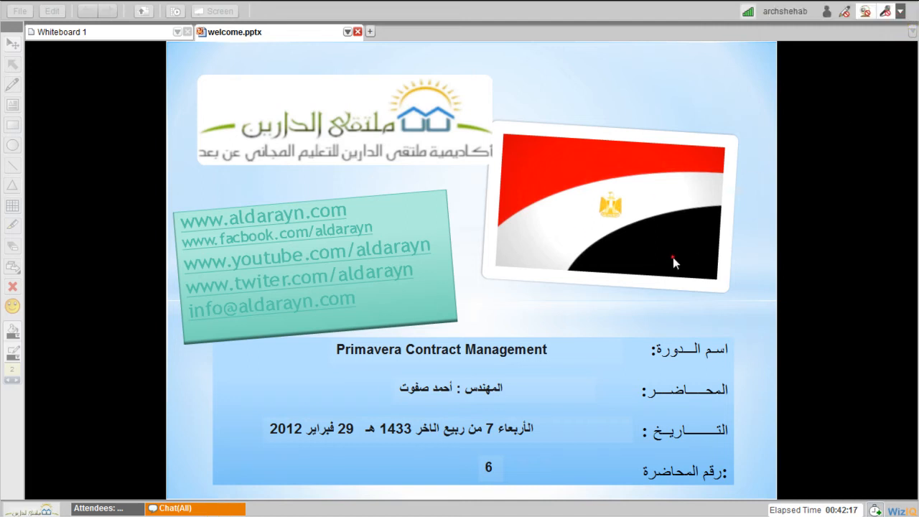
left_click(219, 508)
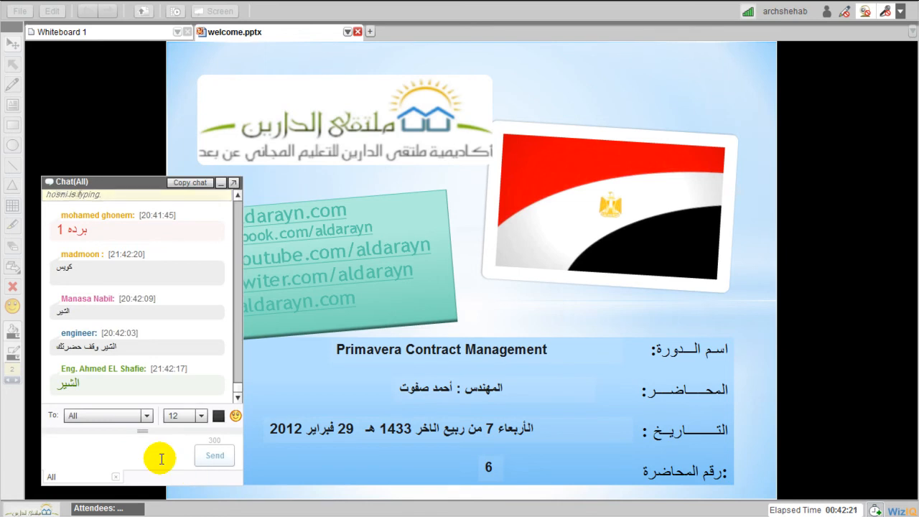
type("الشير")
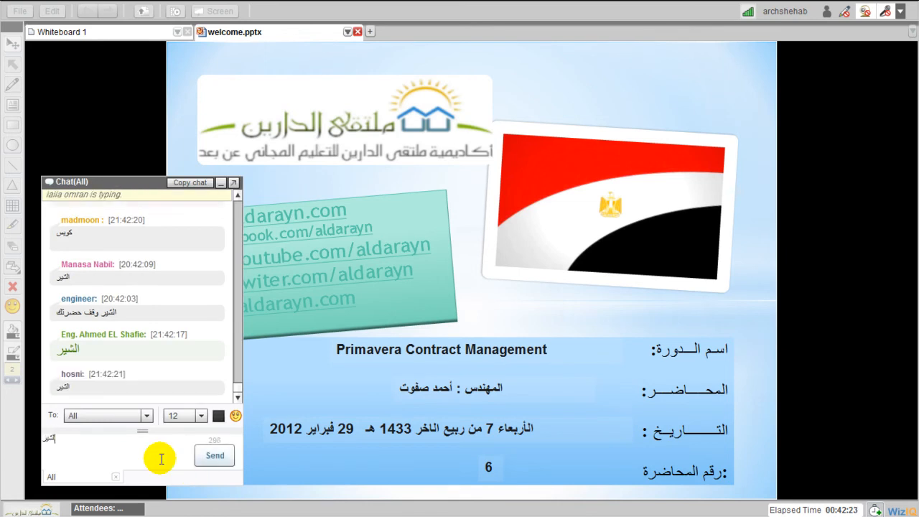
key("Return")
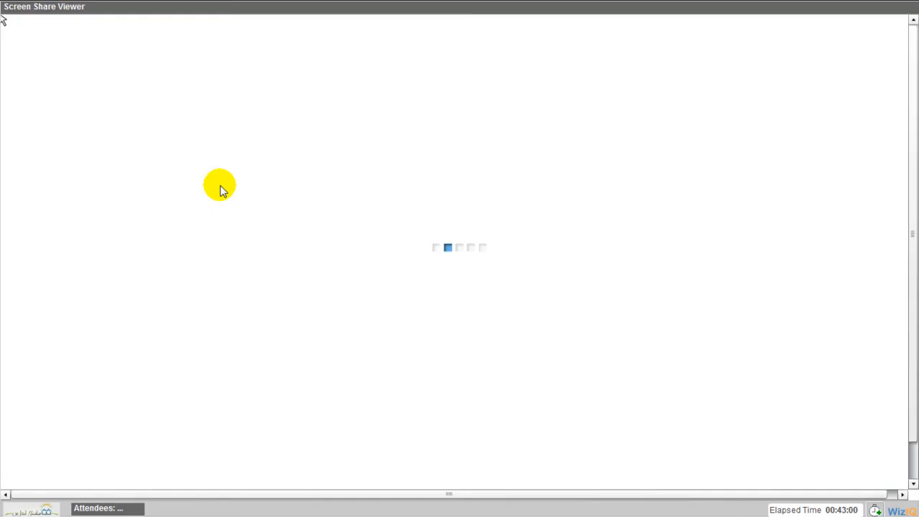
left_click(219, 185)
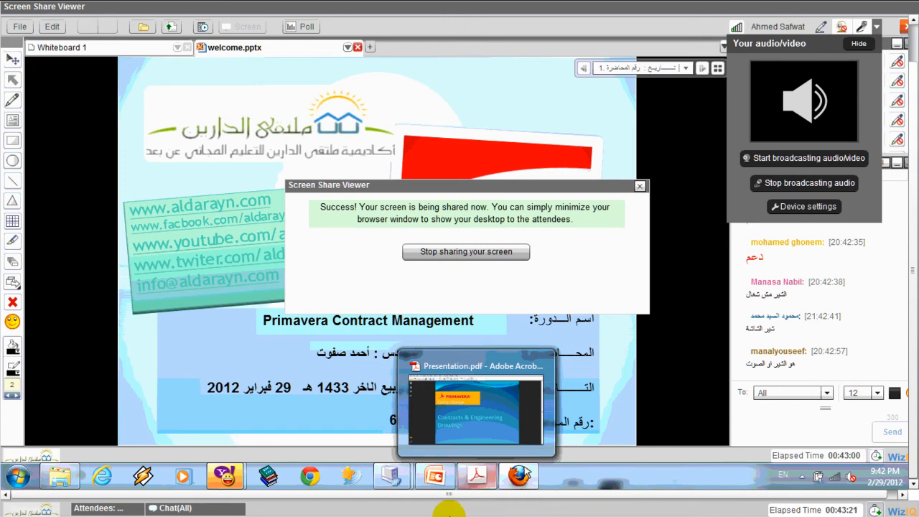
Open the Rock on Soil record from the DEMO project's Request for Information log.
left_click(520, 476)
left_click(37, 254)
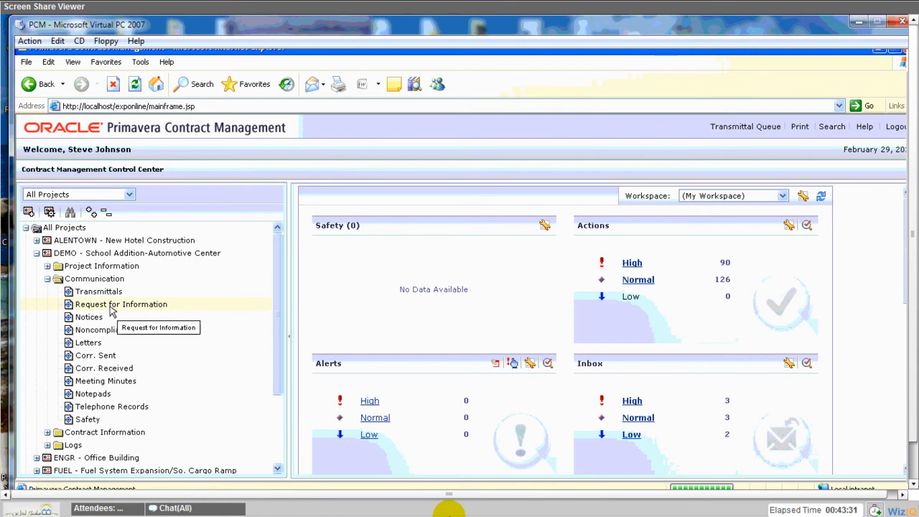
left_click(111, 308)
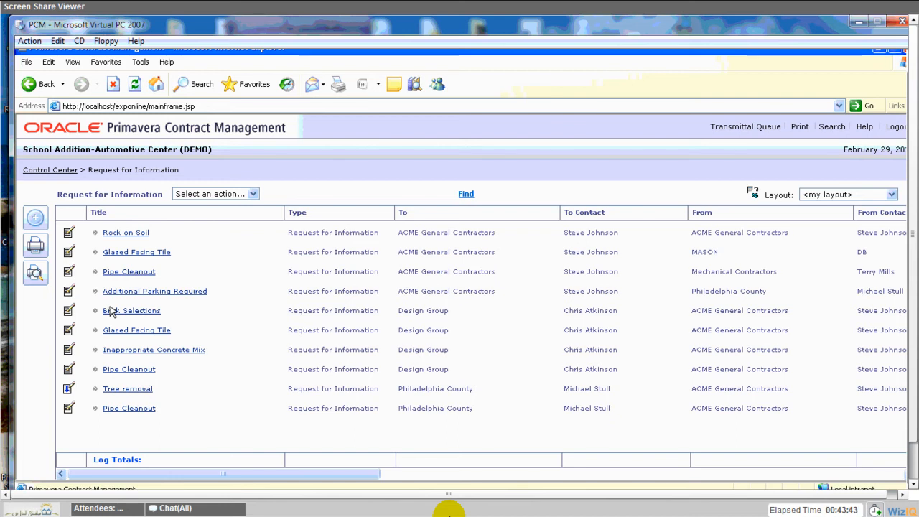
left_click(134, 234)
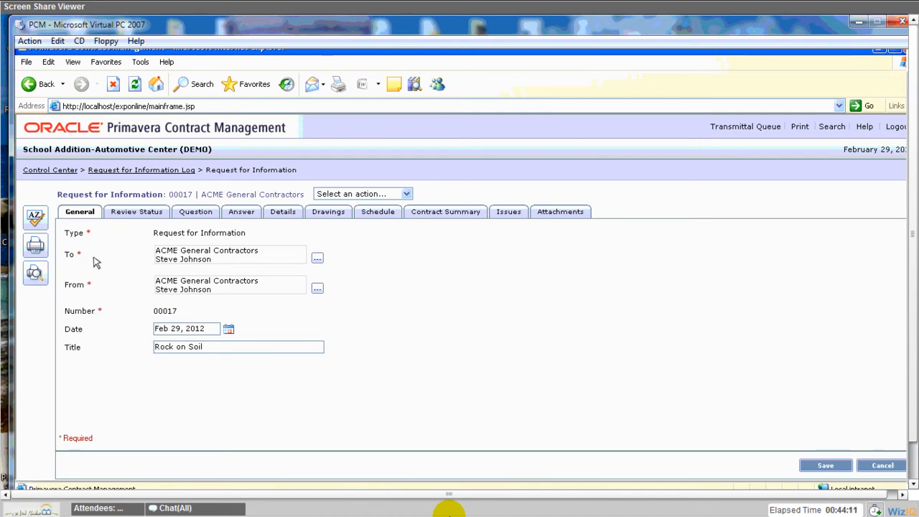
View the contact choices for the record's To and From fields without changing either one.
left_click(318, 258)
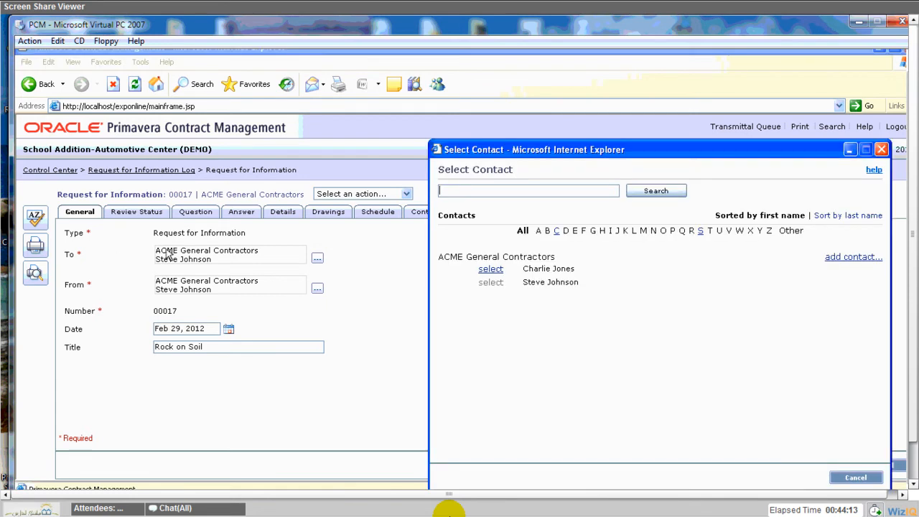
left_click(227, 258)
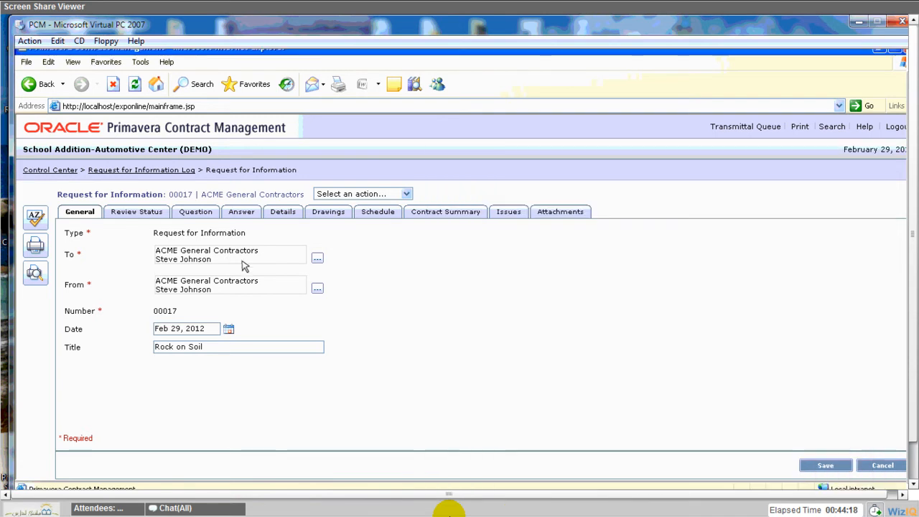
left_click(318, 289)
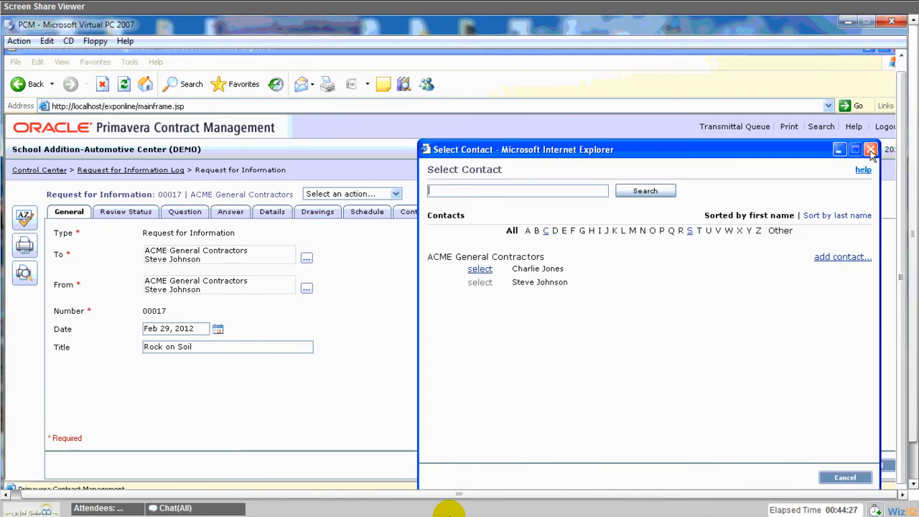
left_click(871, 150)
Delete the Rock on Soil request for information and confirm the deletion.
left_click(396, 194)
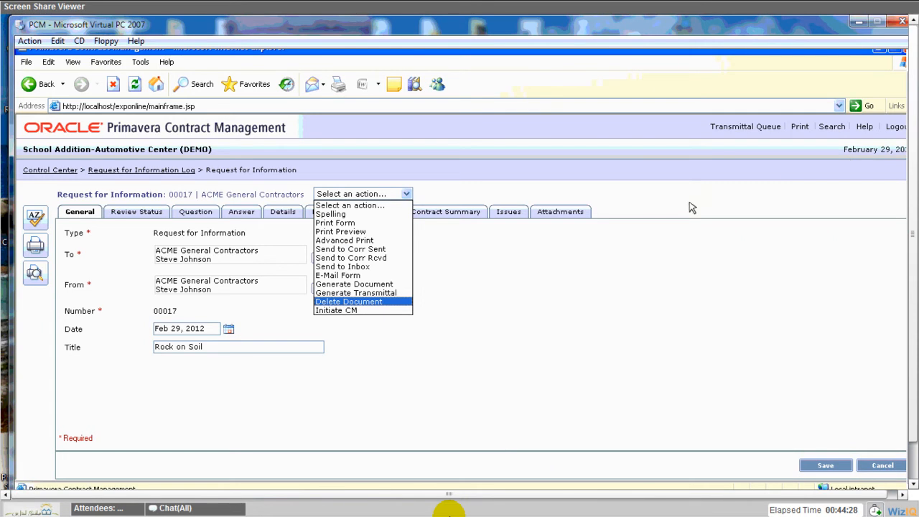
left_click(349, 301)
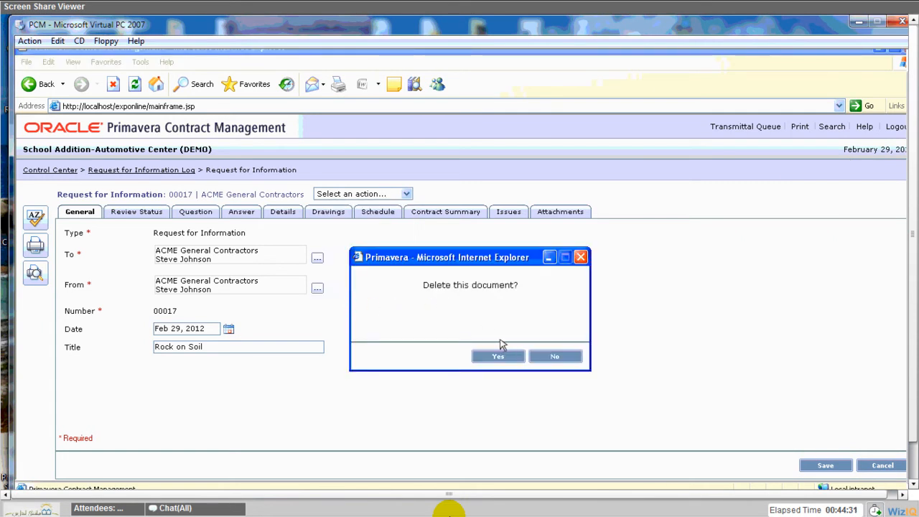
left_click(503, 352)
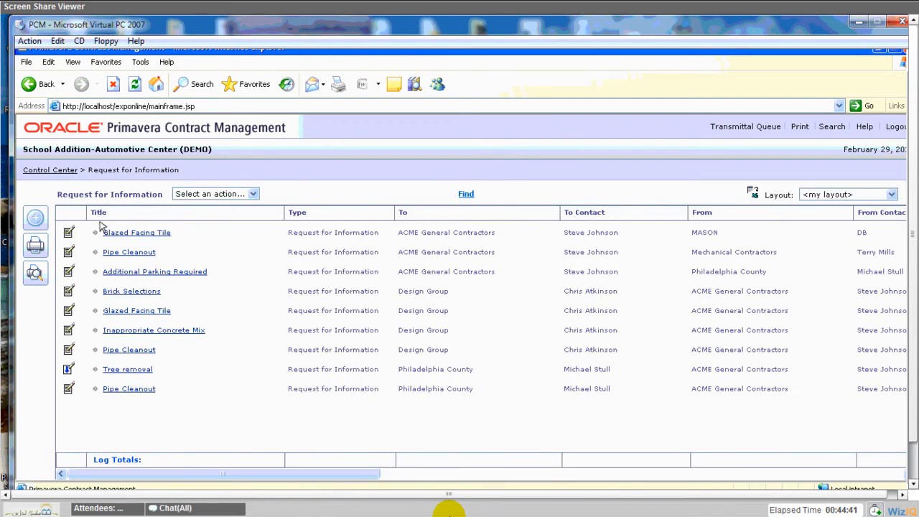
Start a new document of type Request for Information and address it to the Design Group contact.
left_click(35, 218)
left_click(245, 234)
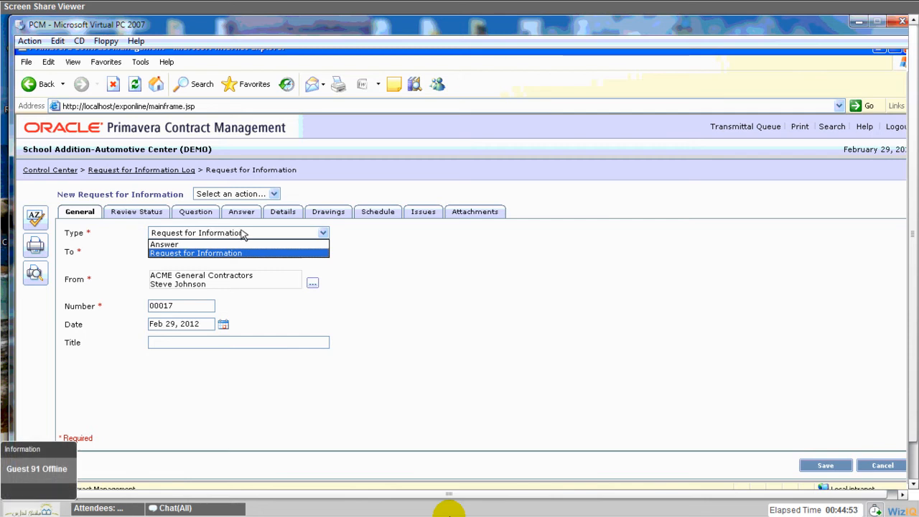
left_click(243, 234)
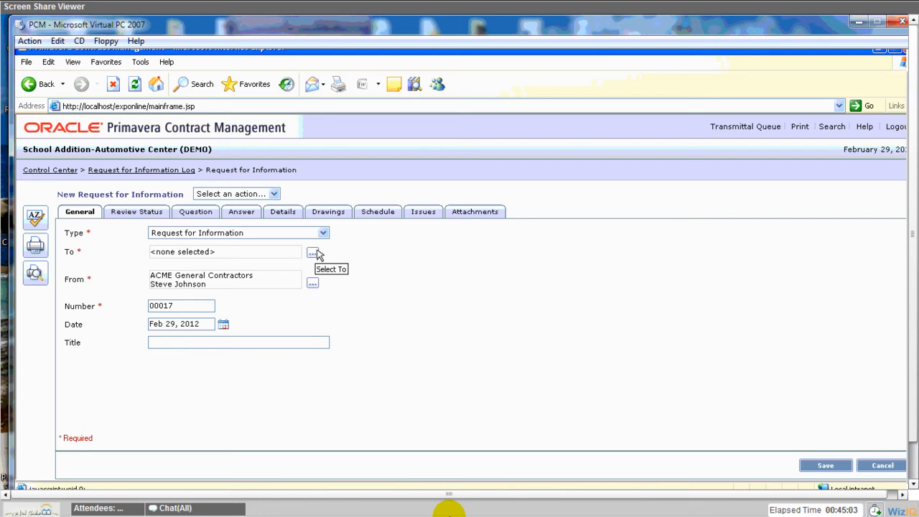
left_click(313, 253)
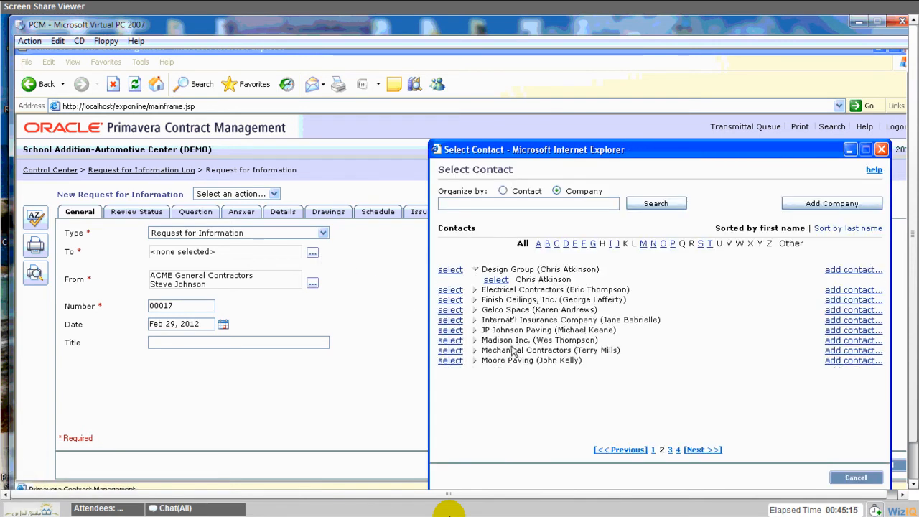
left_click(495, 281)
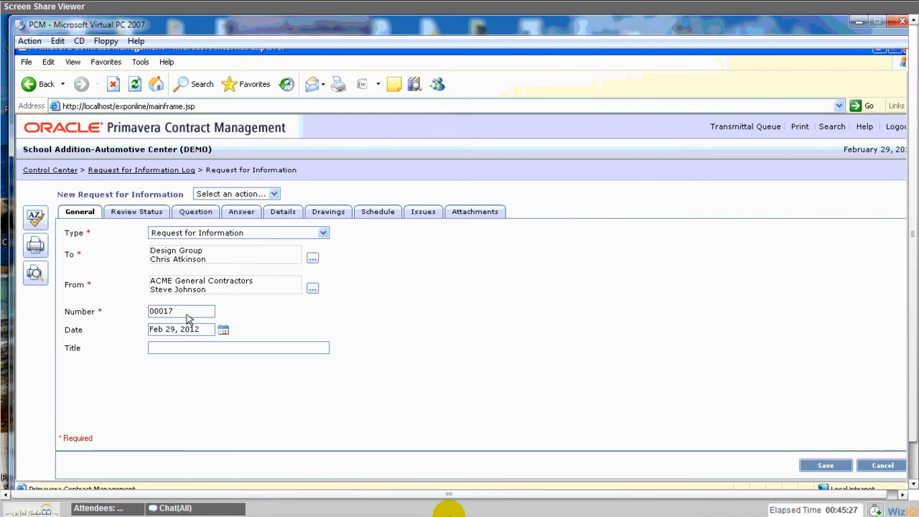
Title the new request for information "Rock Found during Excavation".
left_click(180, 350)
type("Roo")
type("k ")
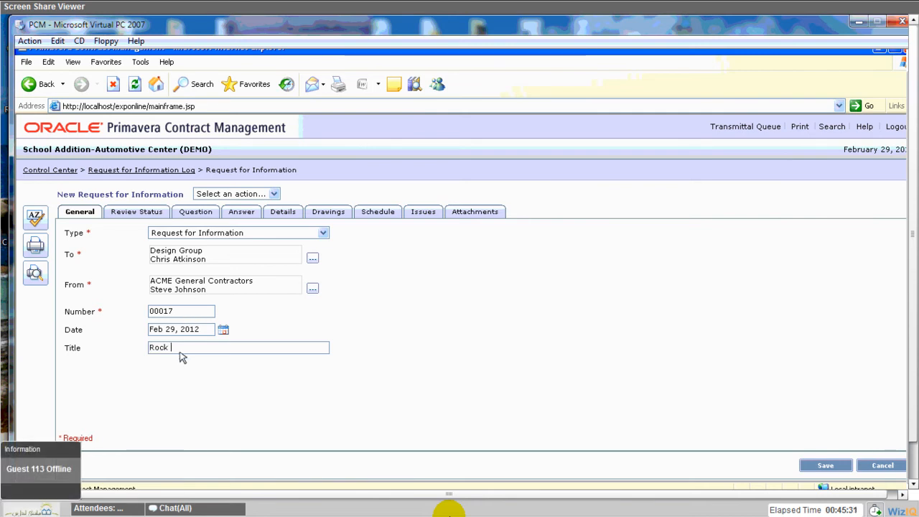
type("Found duri")
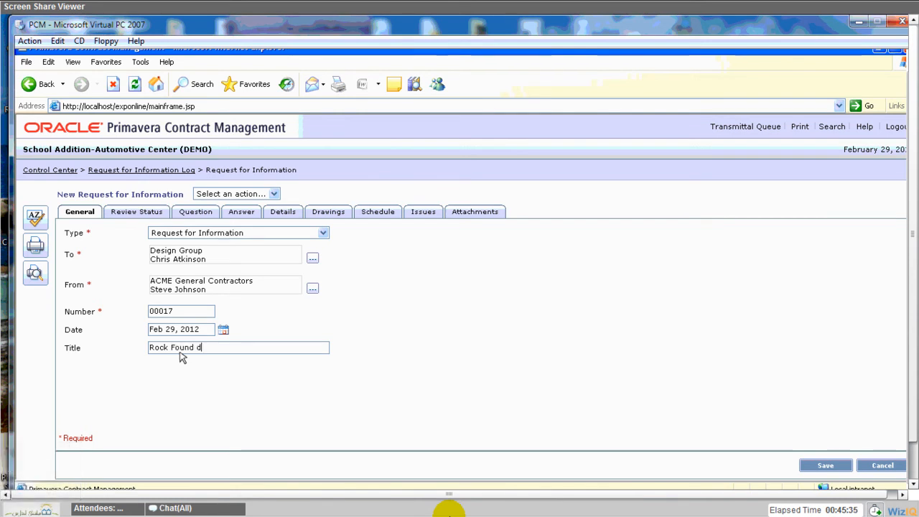
type("ng Excavation")
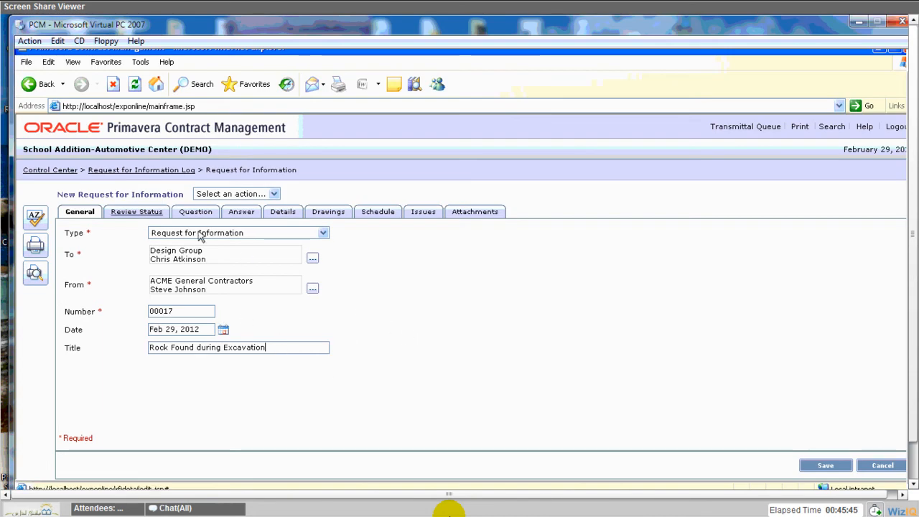
Enable the approval process in the new request's review status and inspect its status and priority options.
left_click(159, 217)
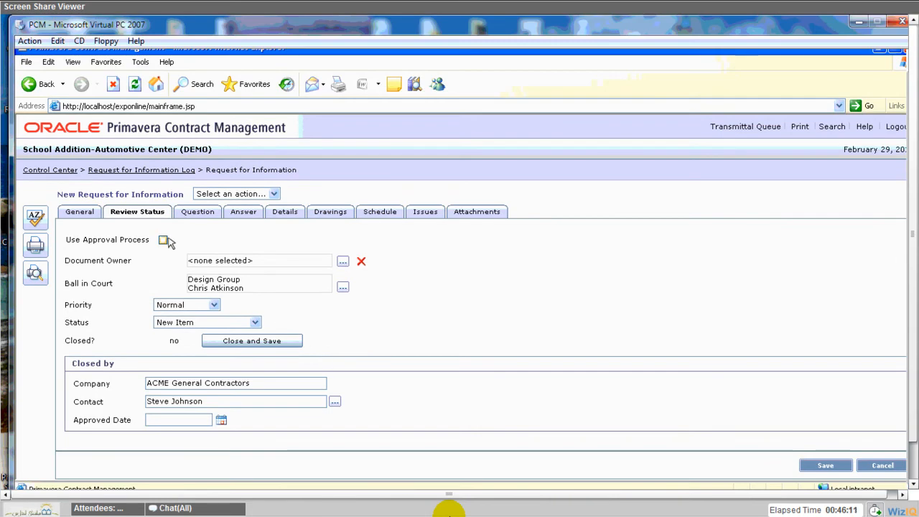
left_click(163, 240)
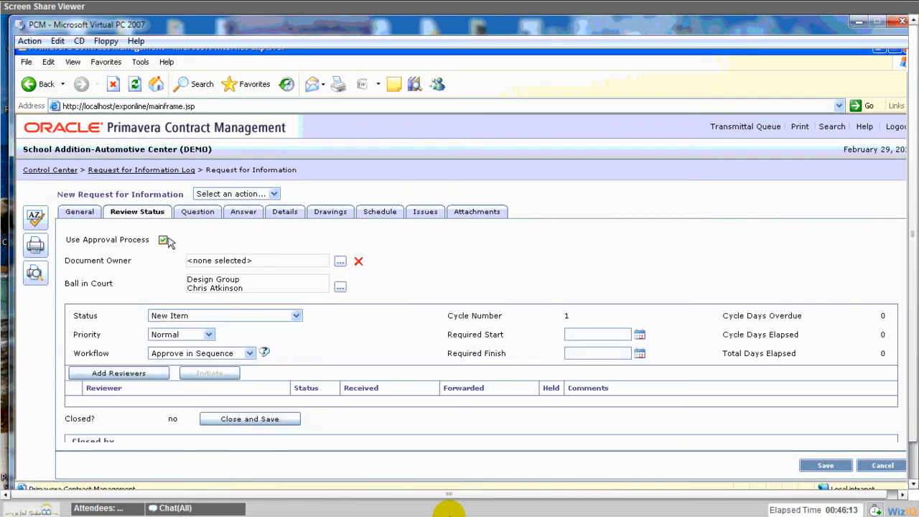
left_click(267, 316)
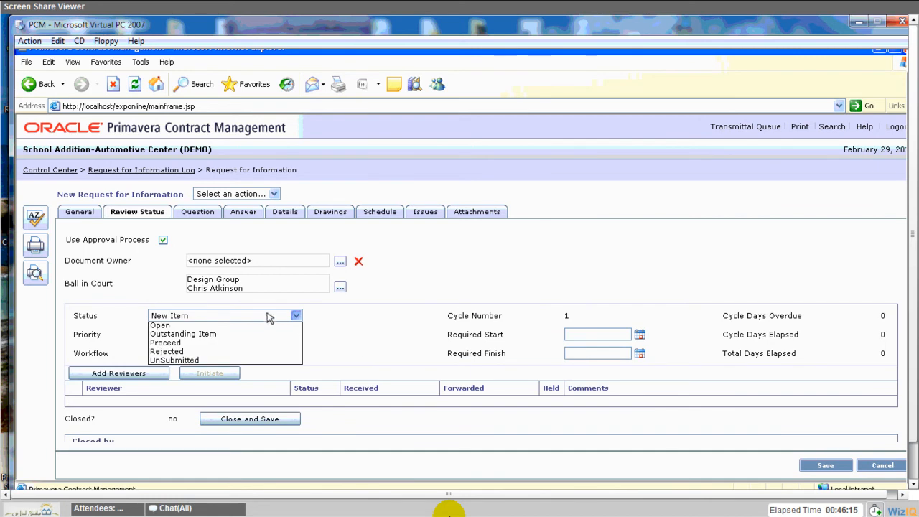
left_click(267, 316)
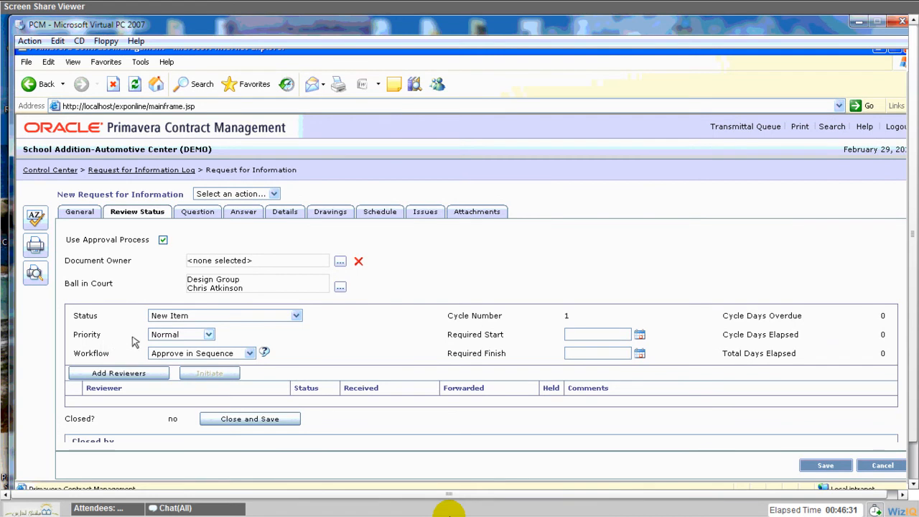
left_click(165, 335)
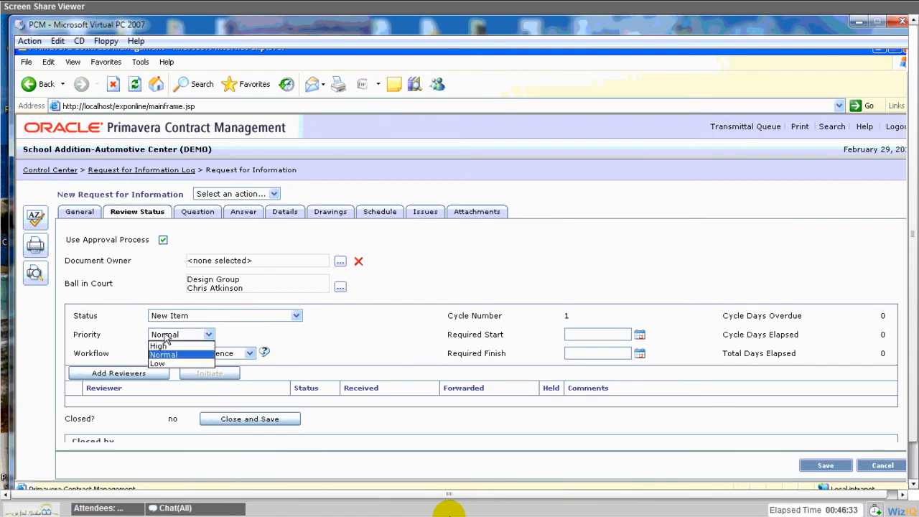
left_click(166, 336)
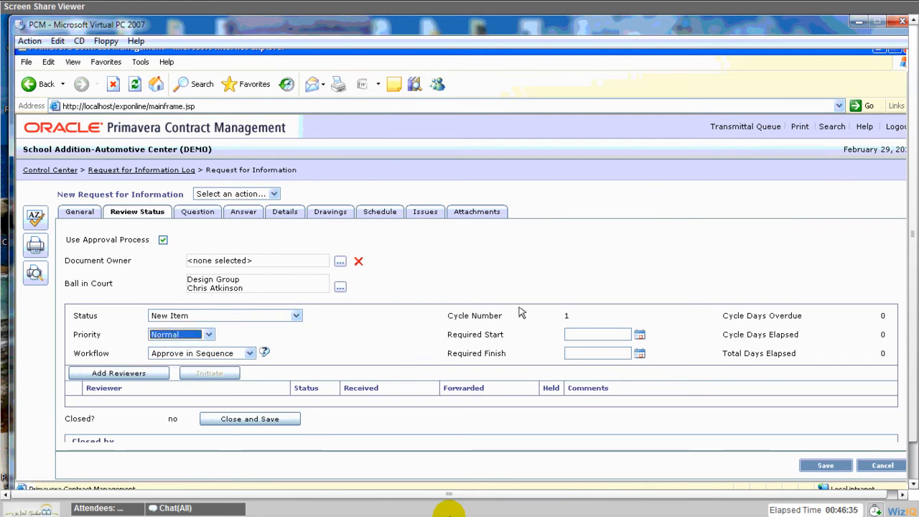
Inspect the review cycle's required dates and the reviewer contact selection, and turn the approval process off.
left_click(565, 307)
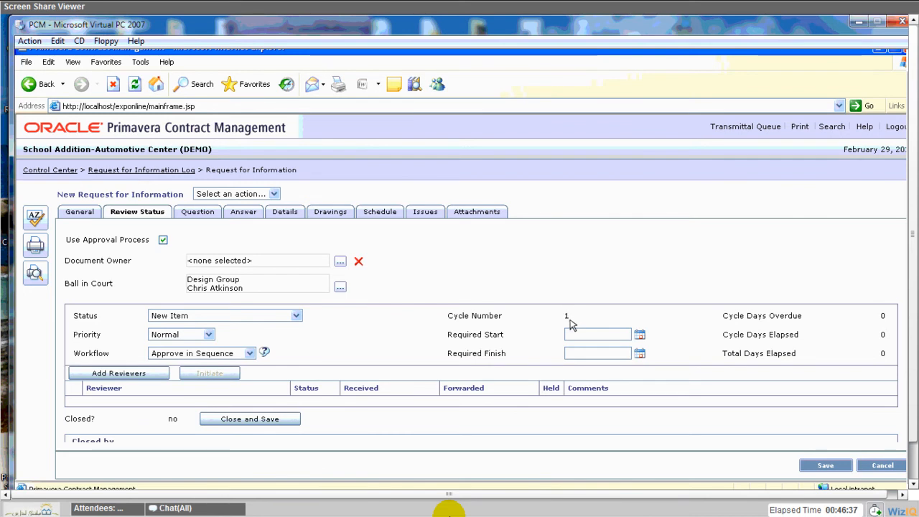
left_click(583, 336)
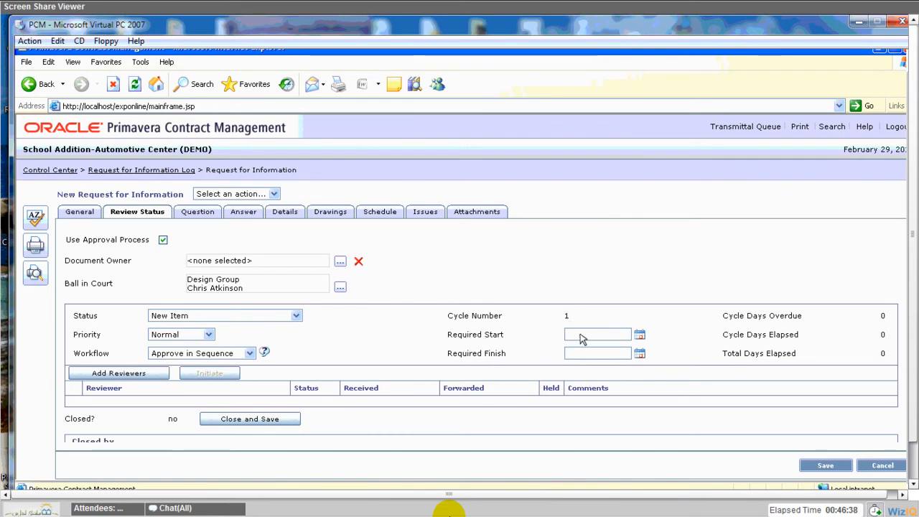
left_click(627, 349)
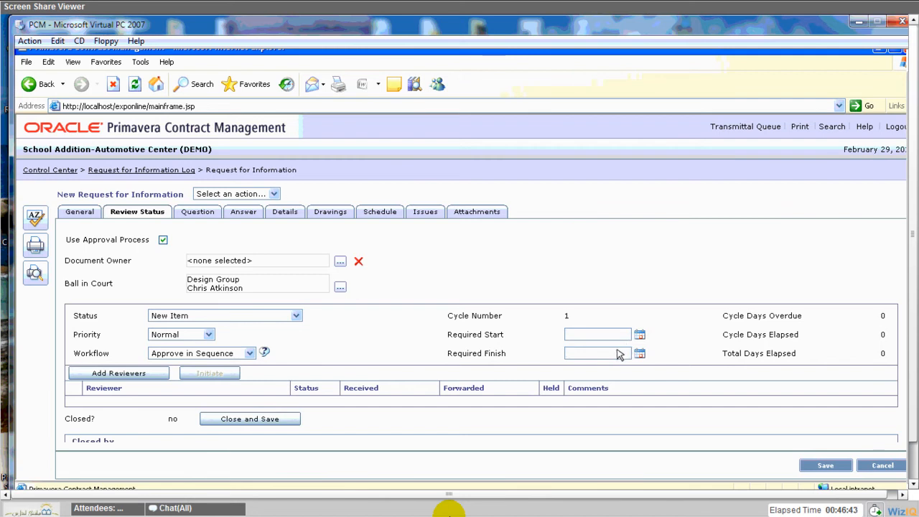
left_click(146, 374)
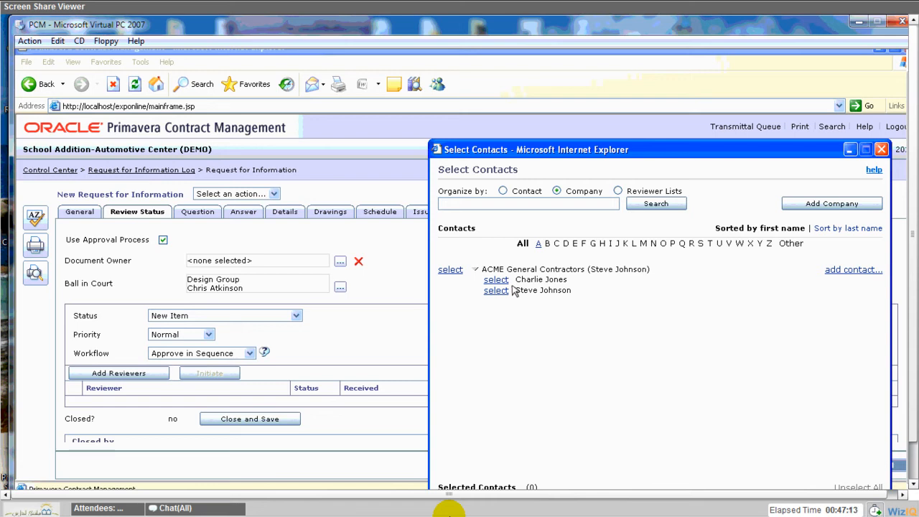
left_click(496, 290)
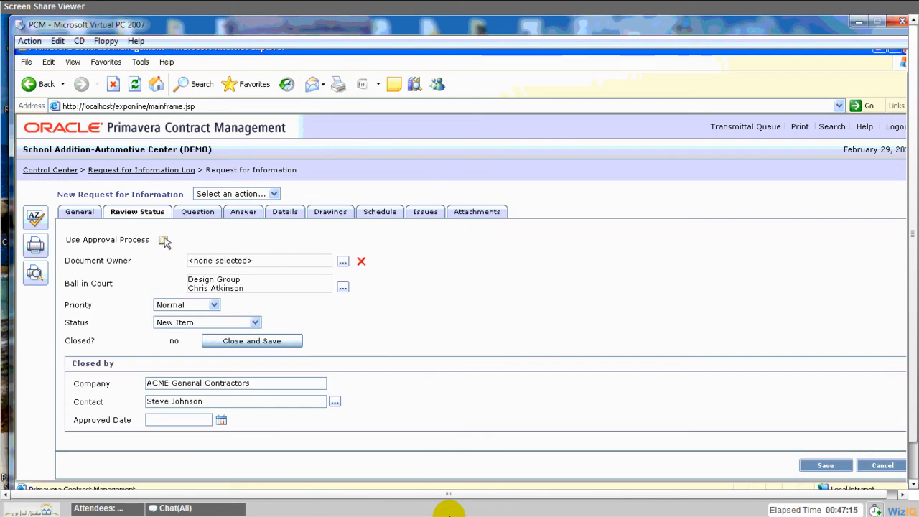
Write the request's question as "During Excavtion we found Rock Layer, please advise".
left_click(197, 212)
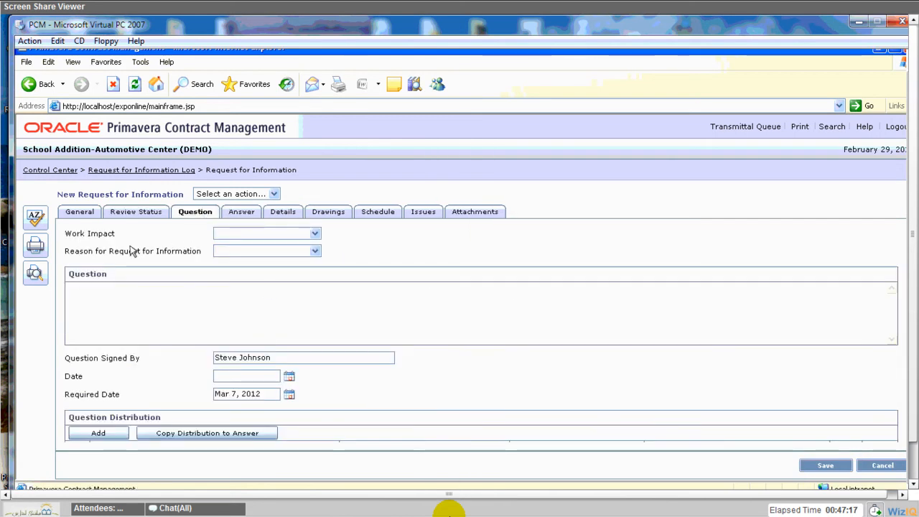
left_click(143, 324)
type("During Excavtion we Fo")
key("BackSpace")
type("found")
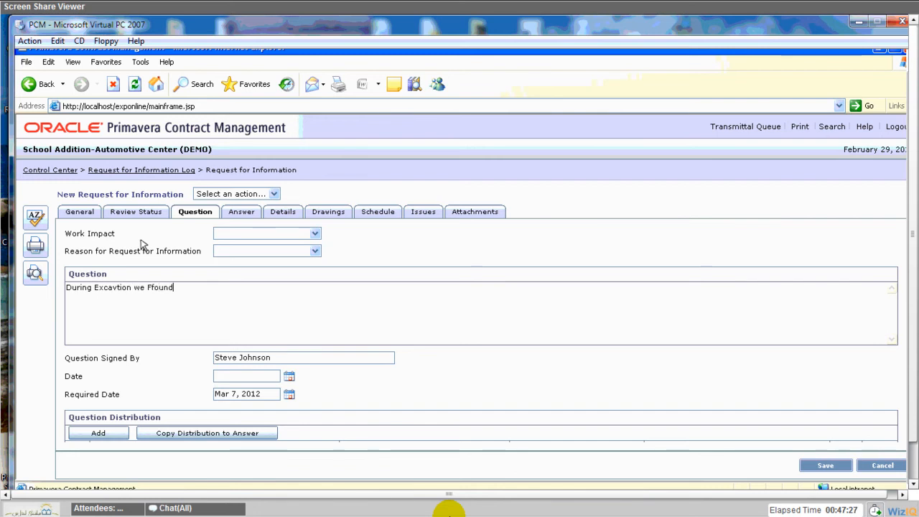
type(" Rock lAyer")
key("BackSpace")
key("BackSpace")
key("BackSpace")
key("BackSpace")
key("BackSpace")
type("Layer")
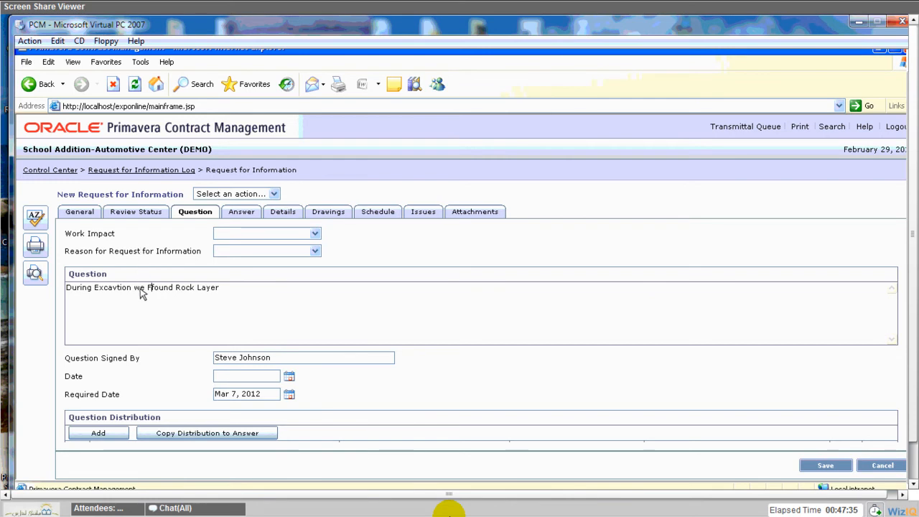
key("BackSpace")
key("End")
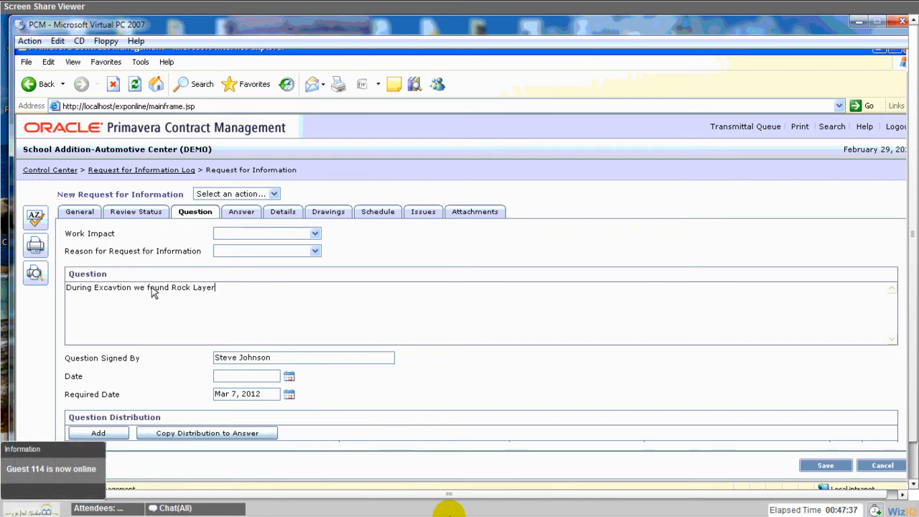
type(", please ad")
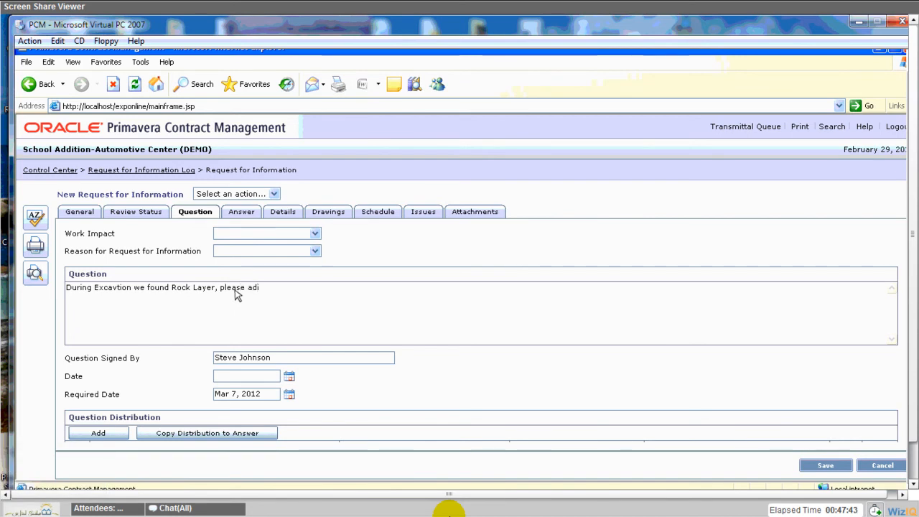
type("vise")
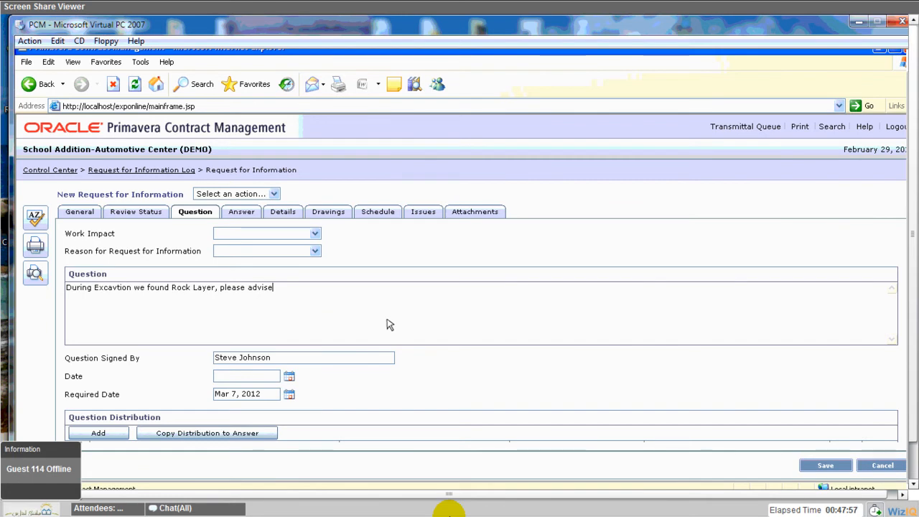
Set the question's work impact to "Yes - Work Stopped".
left_click(316, 235)
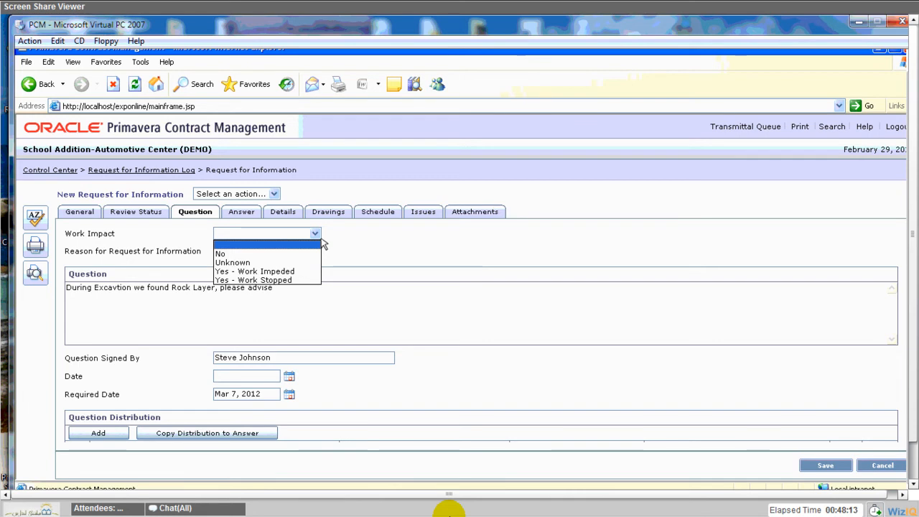
key("Down")
key("Down")
key("Down")
key("Down")
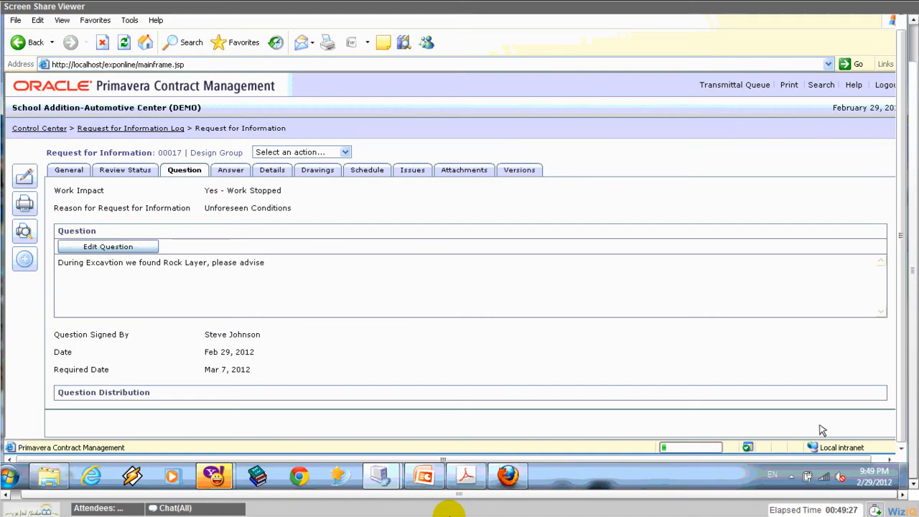
Check the saved request's review status, and list the new requests for information from the Control Center chart.
left_click(130, 173)
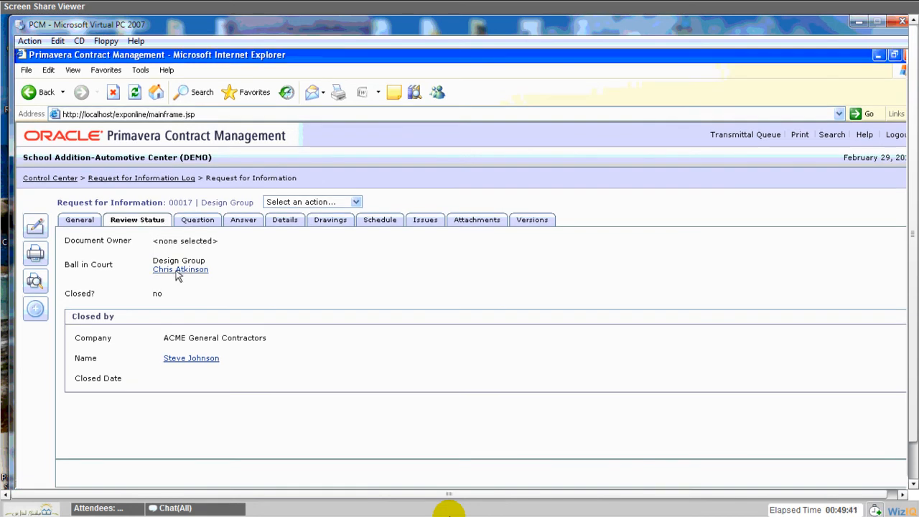
left_click(51, 178)
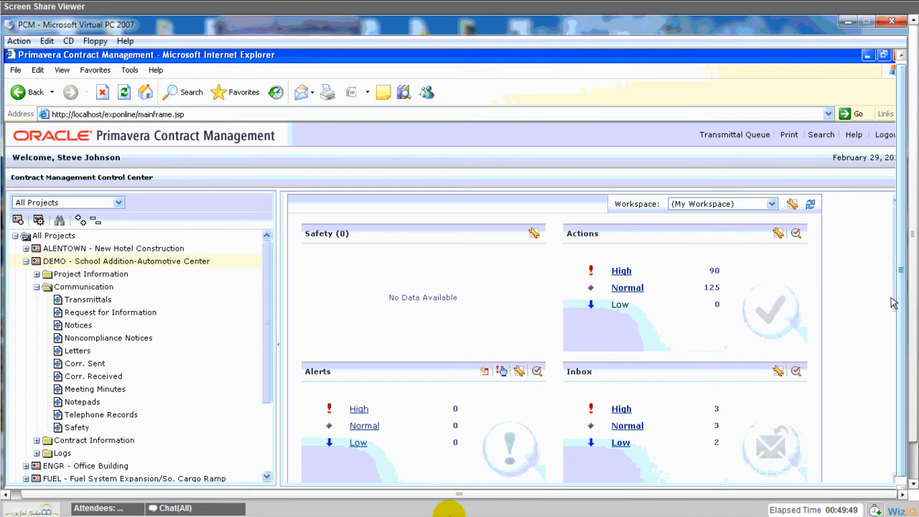
left_click_drag(893, 303, 893, 358)
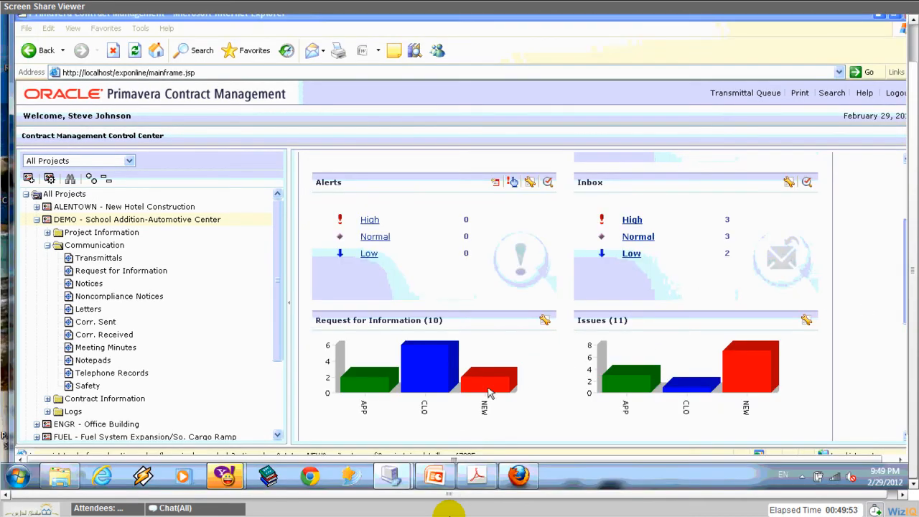
left_click(488, 393)
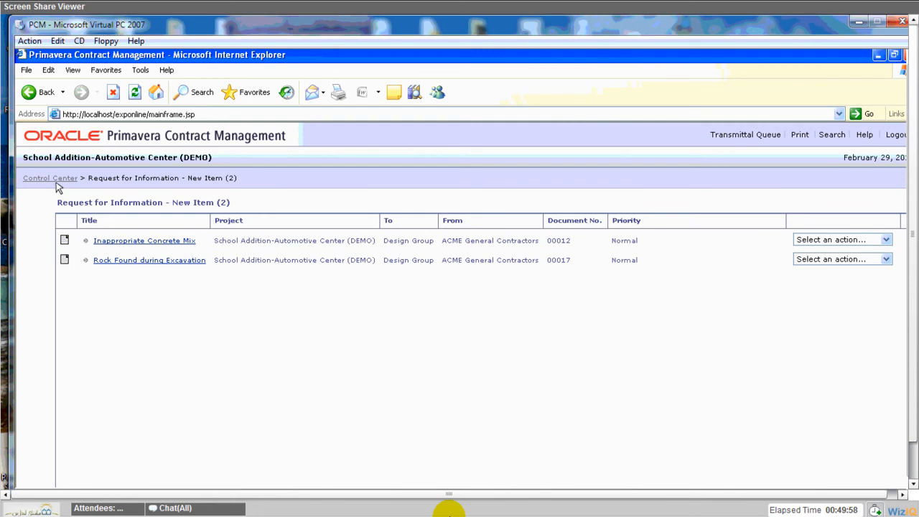
Return to the Control Center and look through its workspace charts, alerts and report lists.
left_click(27, 180)
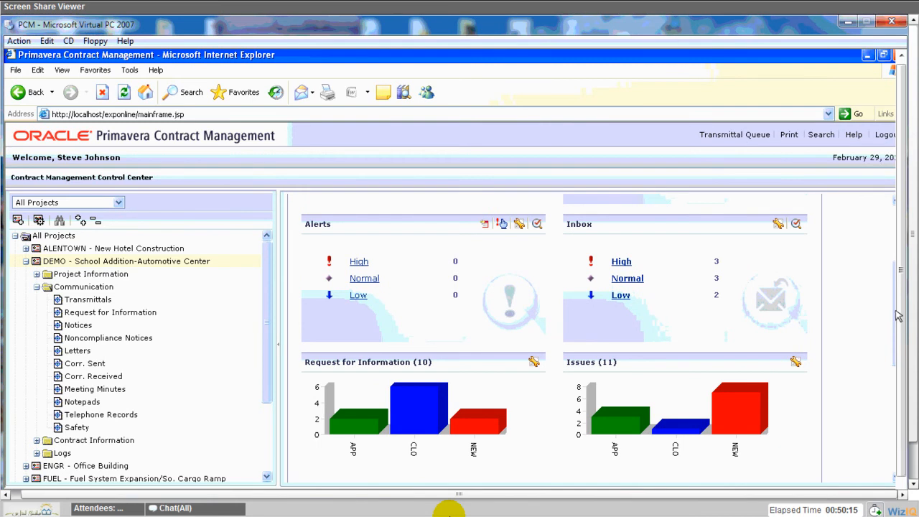
scroll(897, 316, "down", 4)
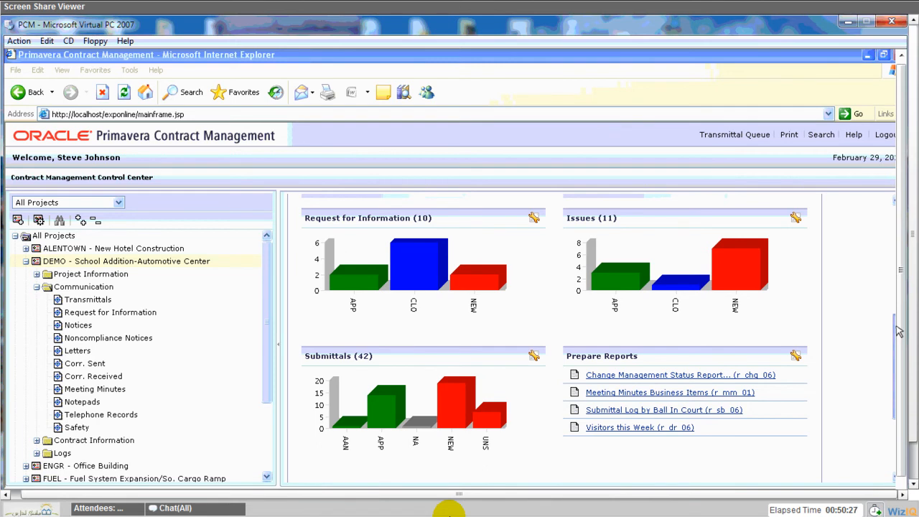
scroll(899, 331, "up", 5)
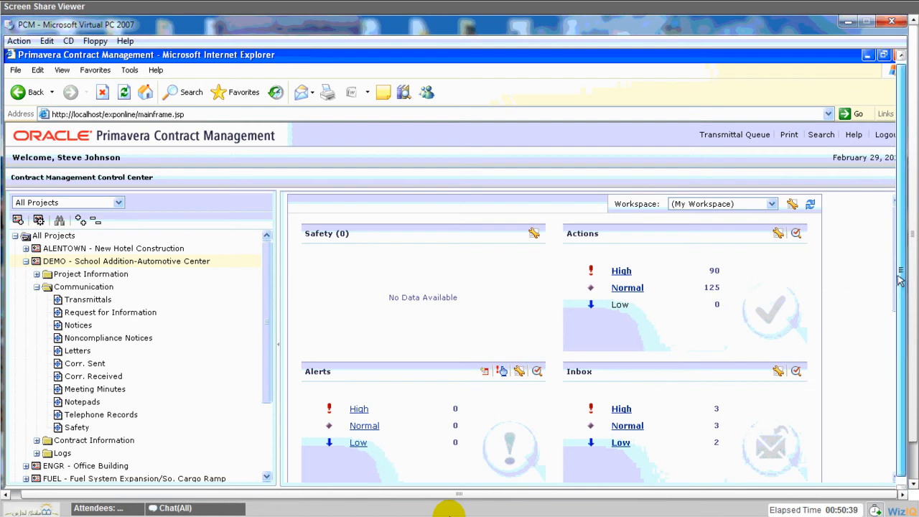
left_click_drag(900, 280, 900, 359)
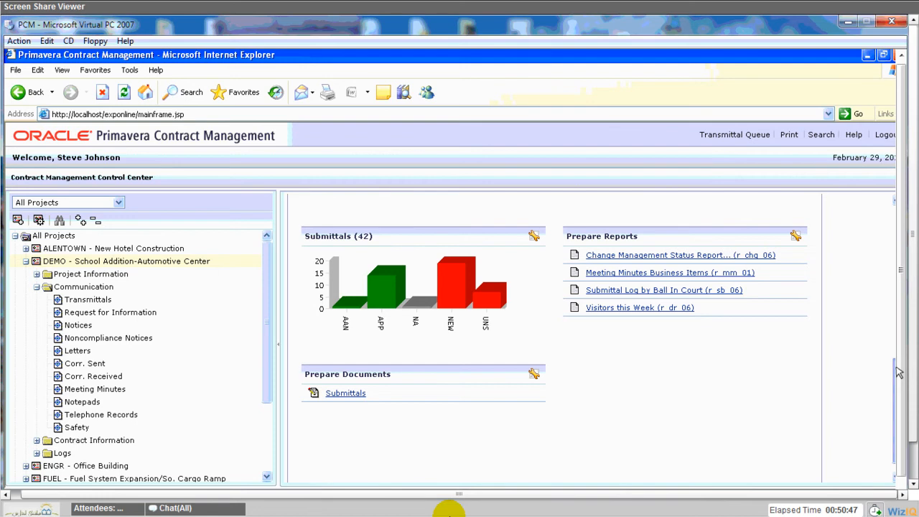
left_click_drag(897, 370, 896, 326)
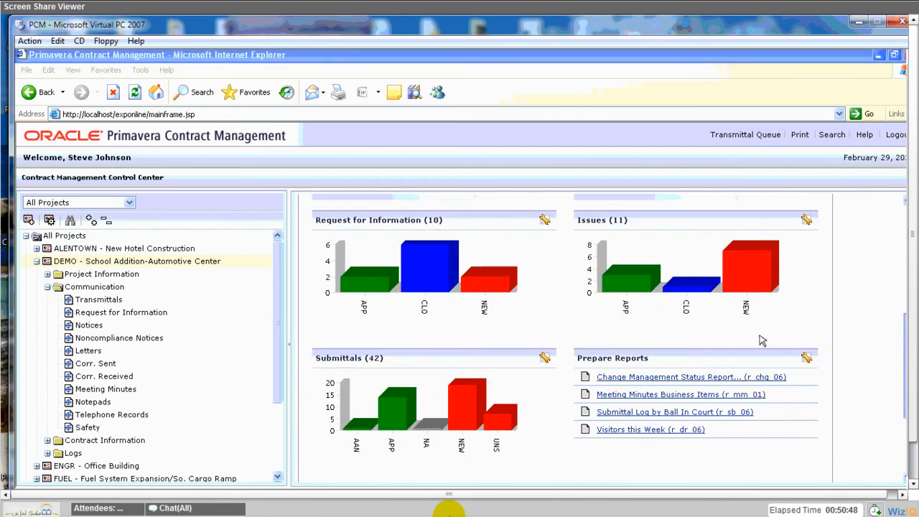
Open "Rock Found during Excavation" from the chart of new requests and review its question and answer sections.
left_click(497, 286)
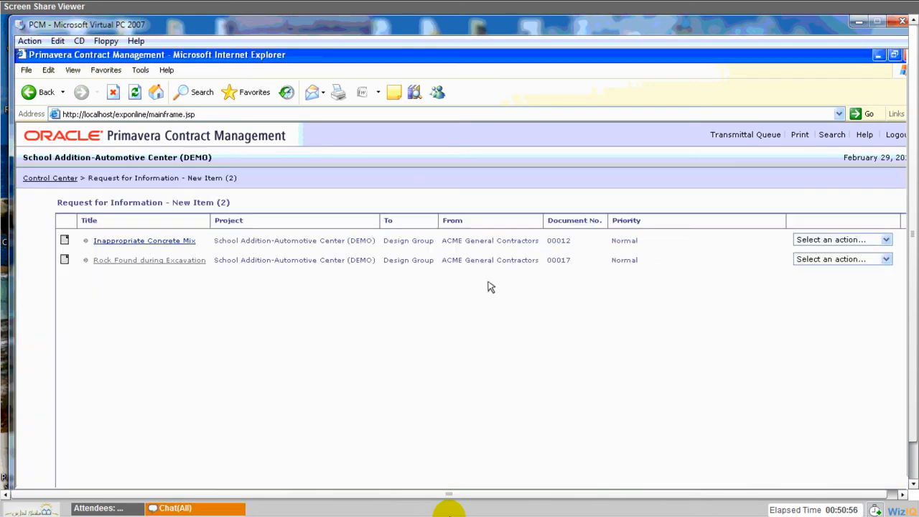
left_click(148, 265)
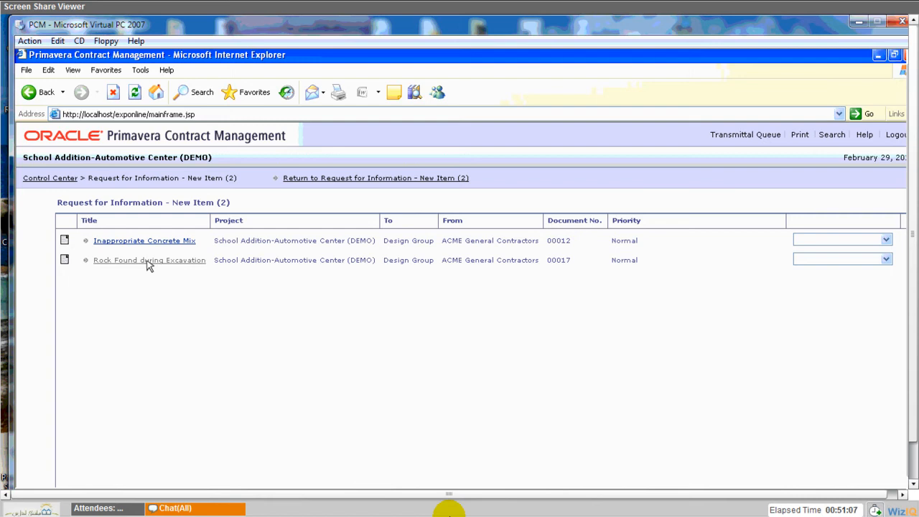
left_click(149, 263)
left_click(233, 224)
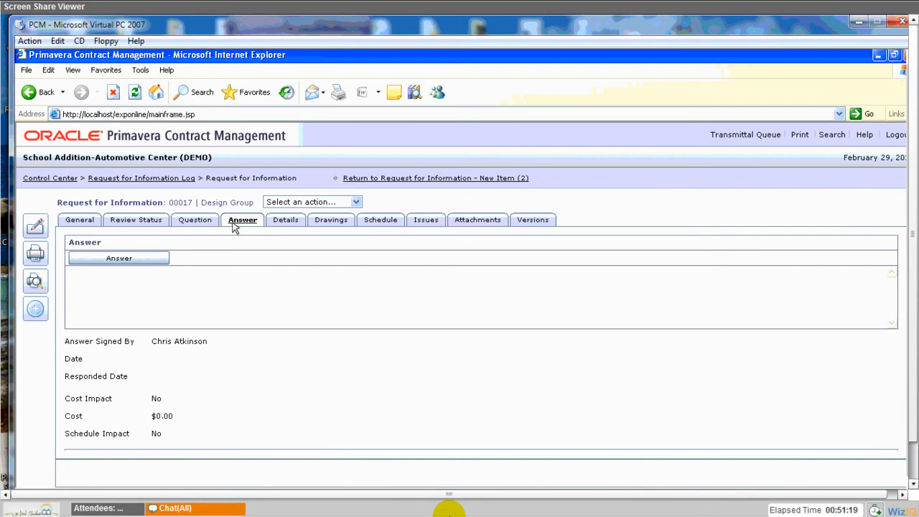
left_click(214, 224)
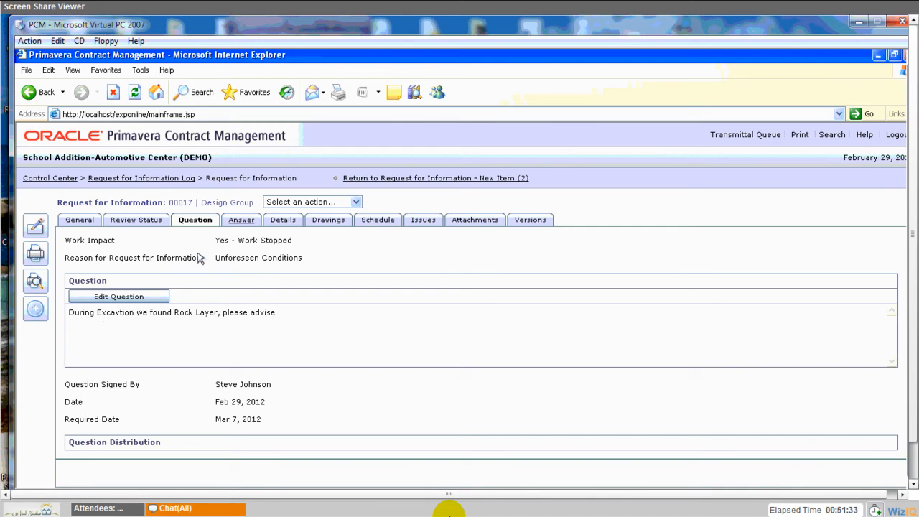
left_click(243, 221)
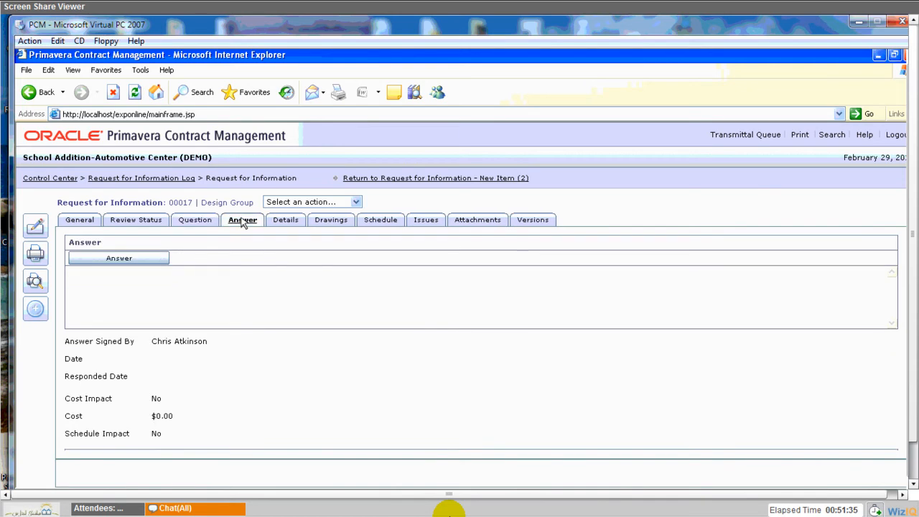
Answer the request with "Agree to start Change Managemnt Process" and save the answer.
left_click(119, 259)
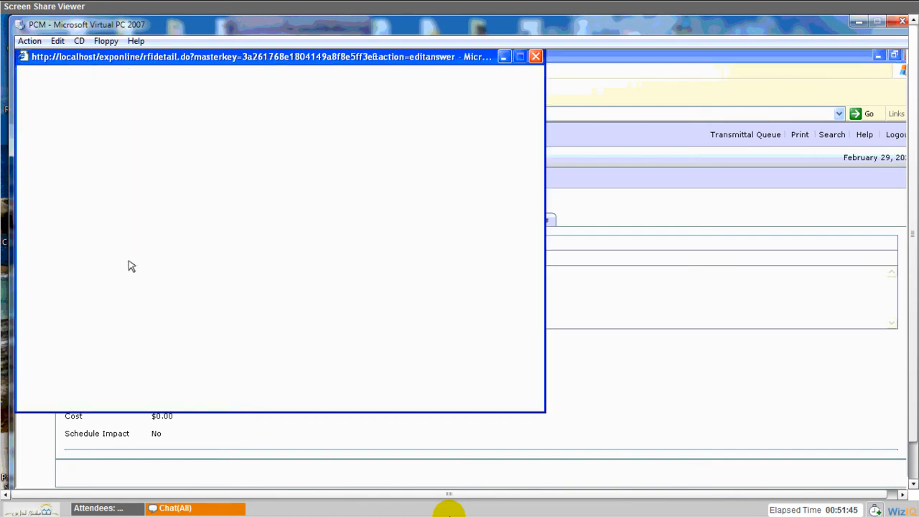
type("Agree")
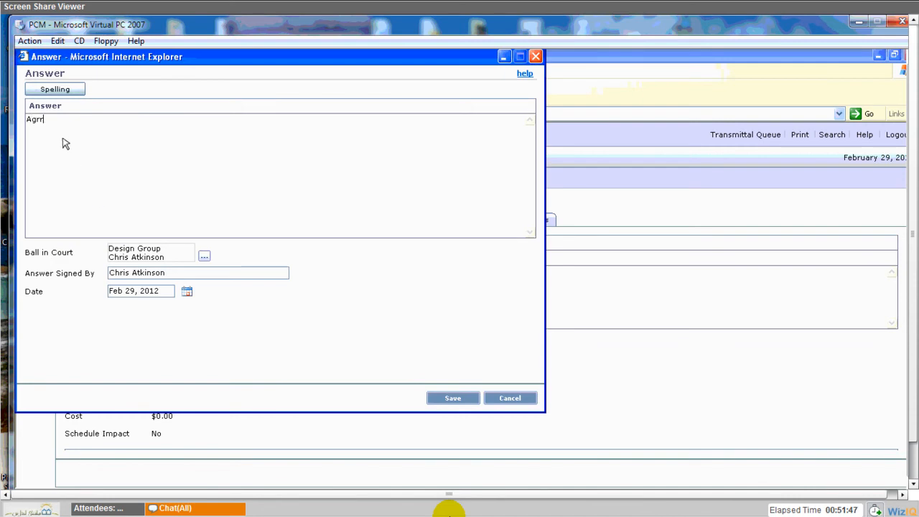
type(" tr")
key("BackSpace")
type("start Chan")
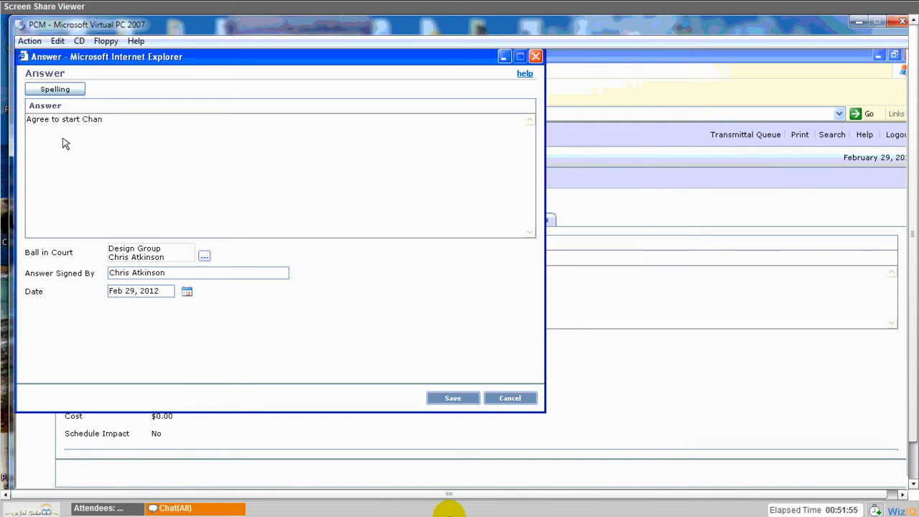
type("ge Managemnt Proce")
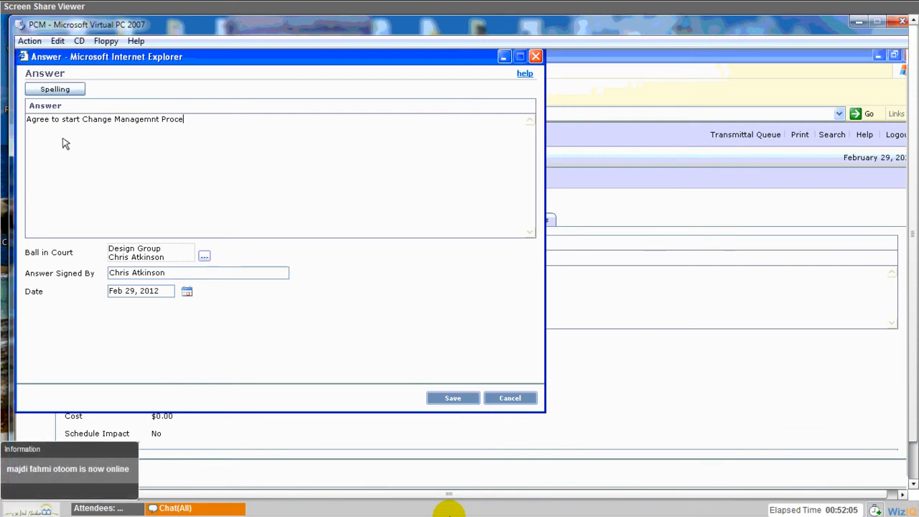
type("ss")
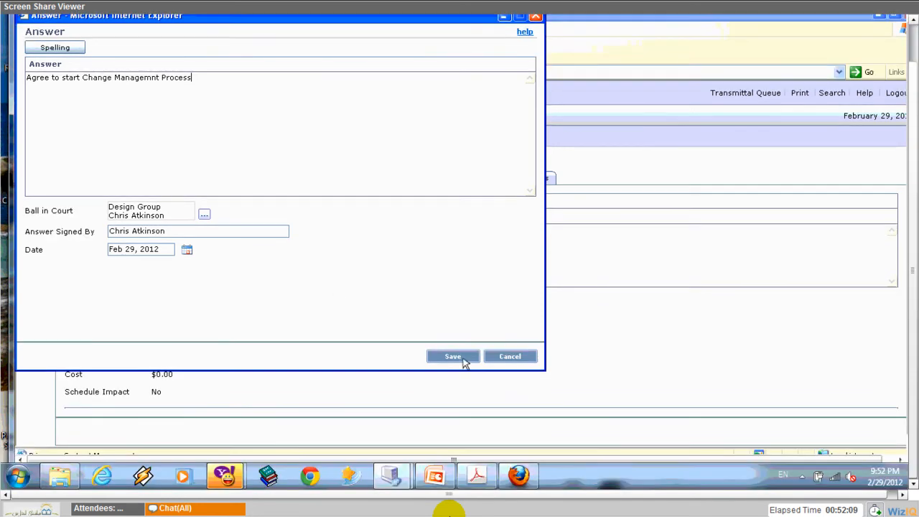
left_click(464, 359)
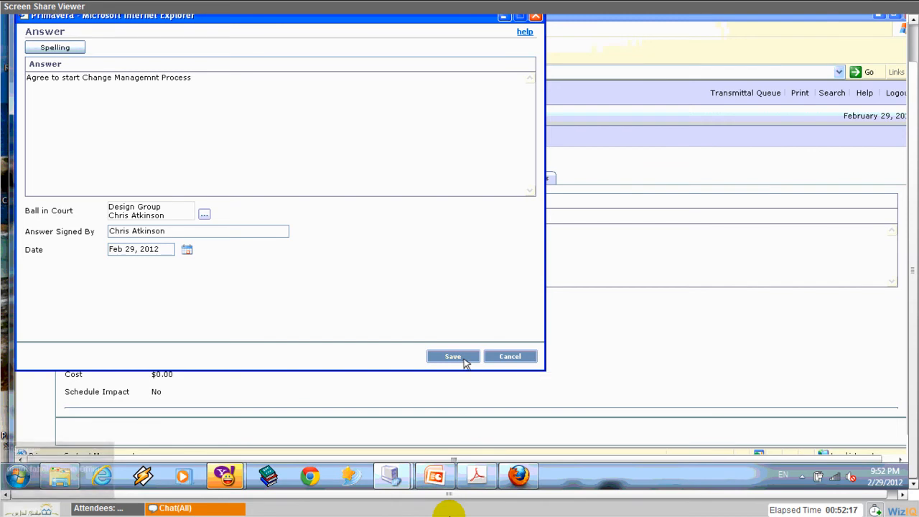
left_click(452, 356)
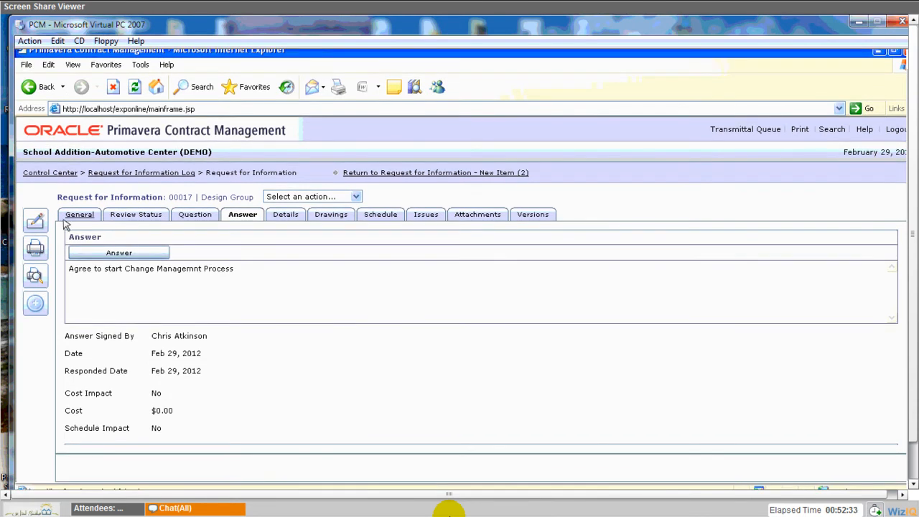
Set the approved date in the request's review status to Feb 29, 2012.
left_click(283, 214)
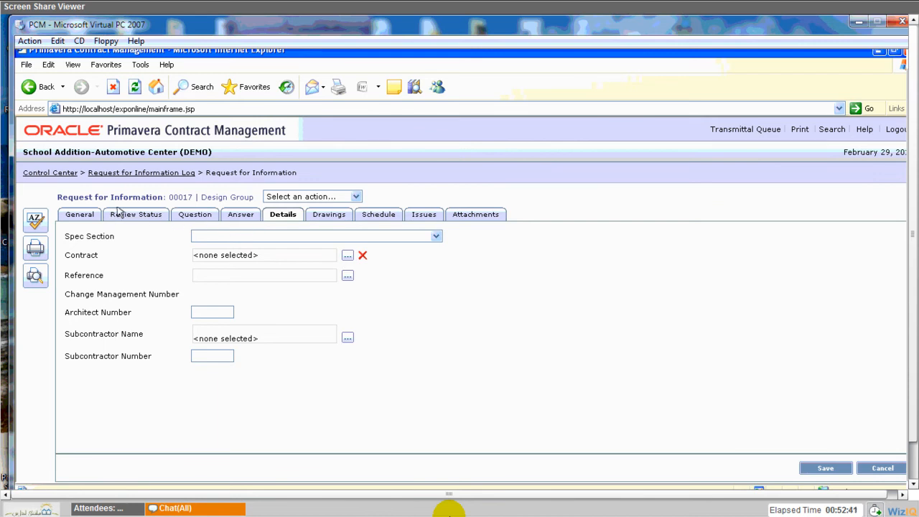
left_click(118, 212)
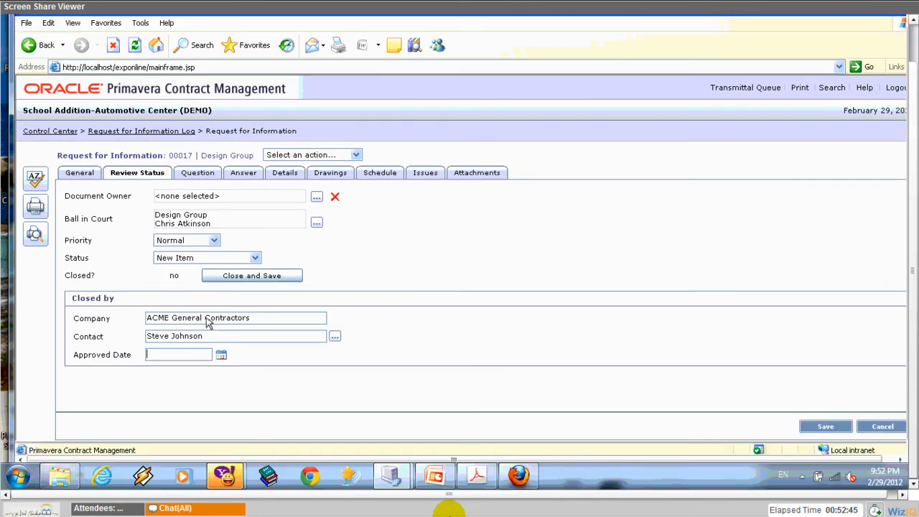
left_click(196, 356)
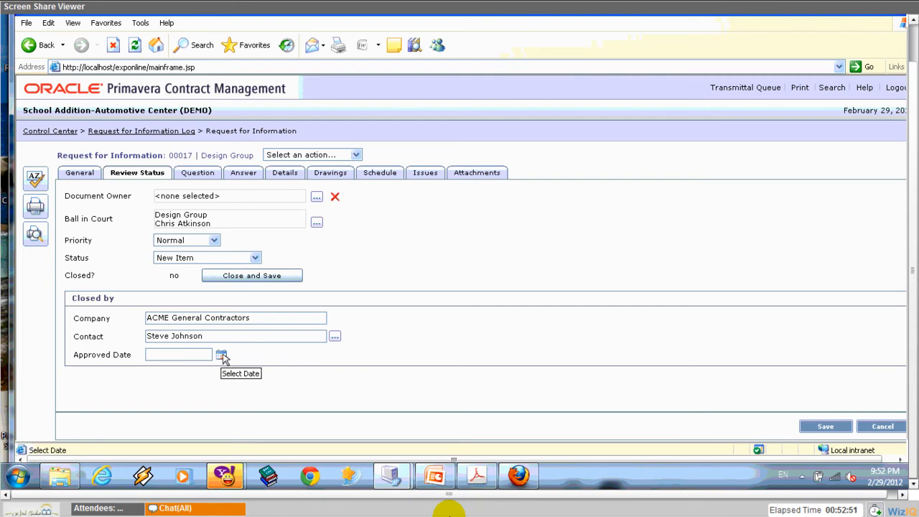
left_click(222, 357)
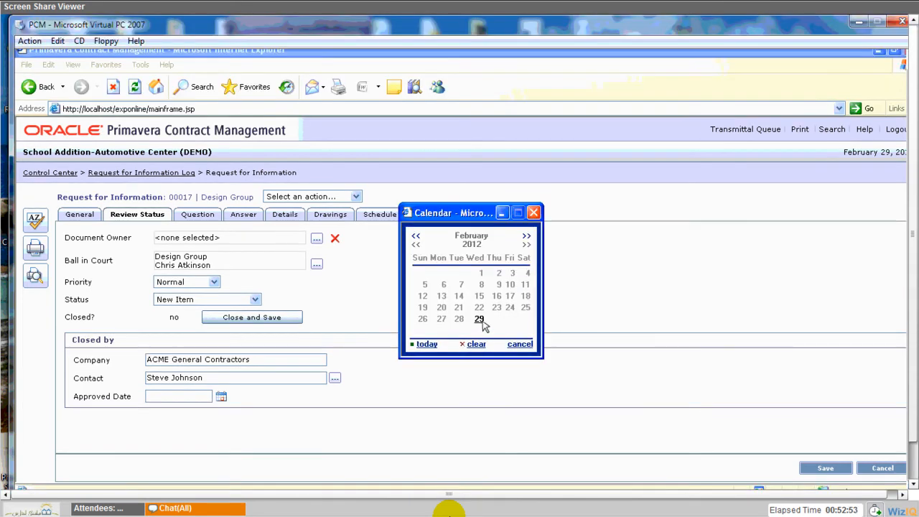
left_click(480, 320)
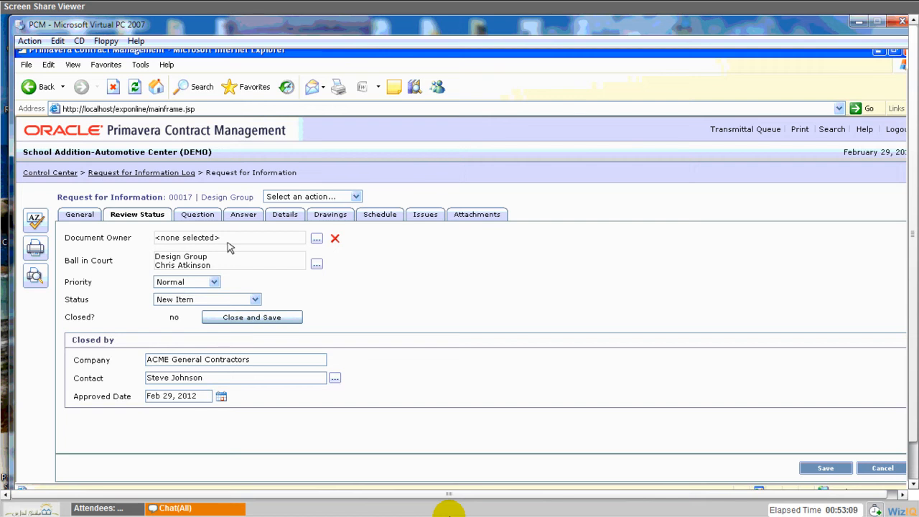
Browse the contract list from the request's details and assign the contract Summary (AA450-00012).
left_click(283, 214)
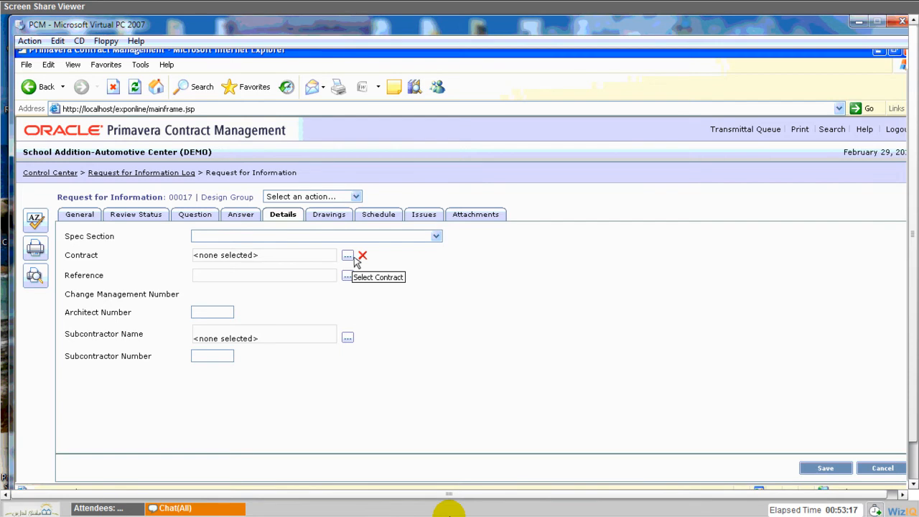
left_click(353, 257)
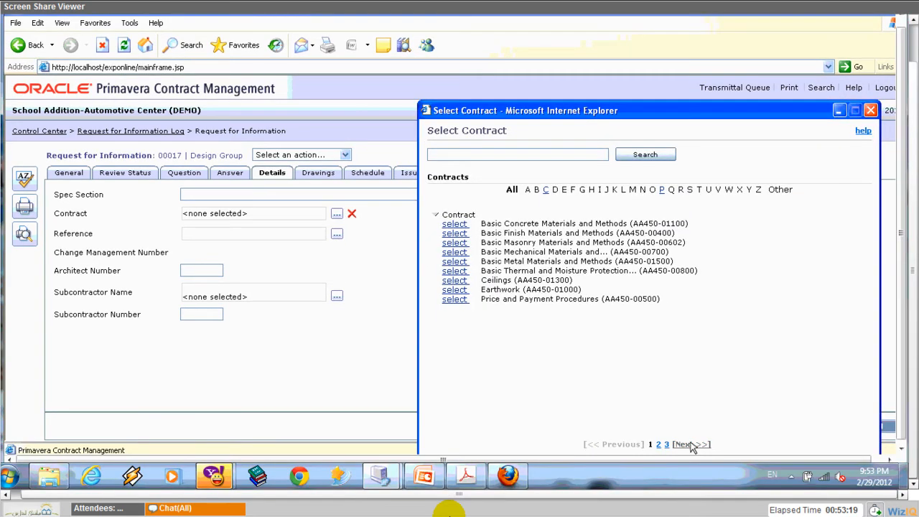
left_click(690, 444)
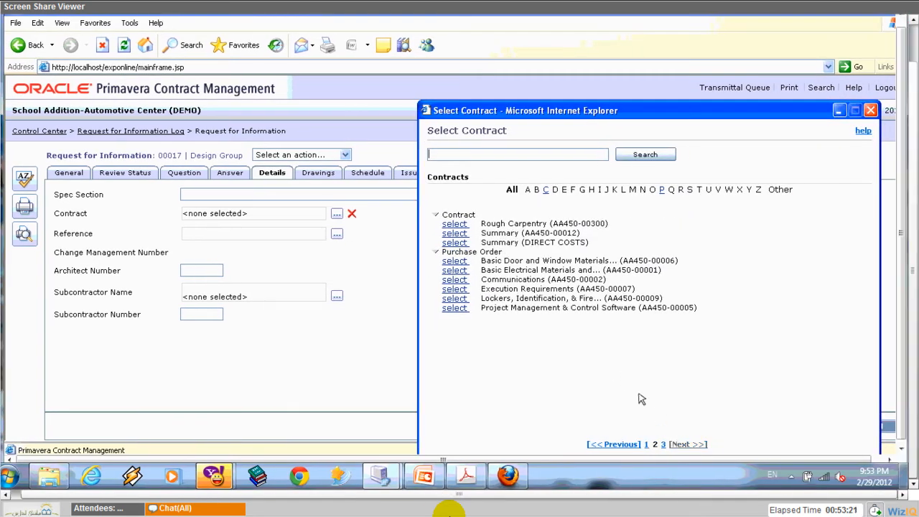
left_click(690, 444)
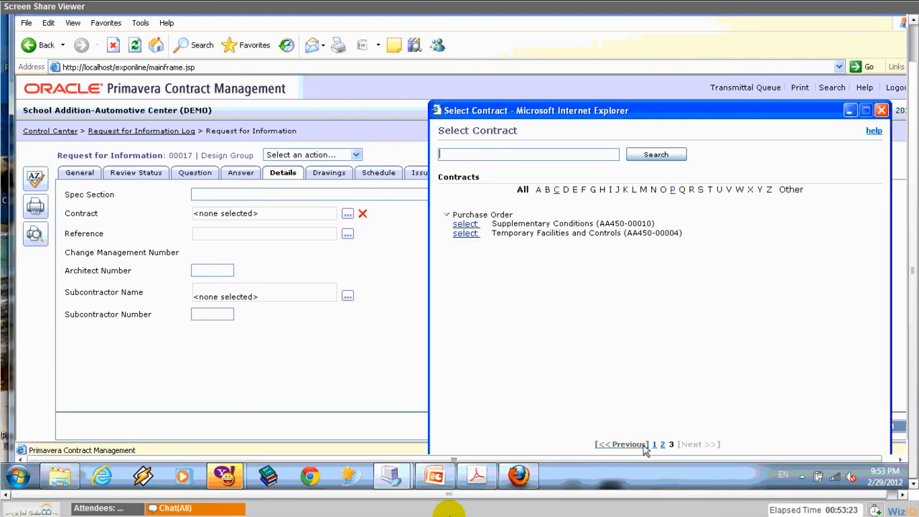
left_click(622, 444)
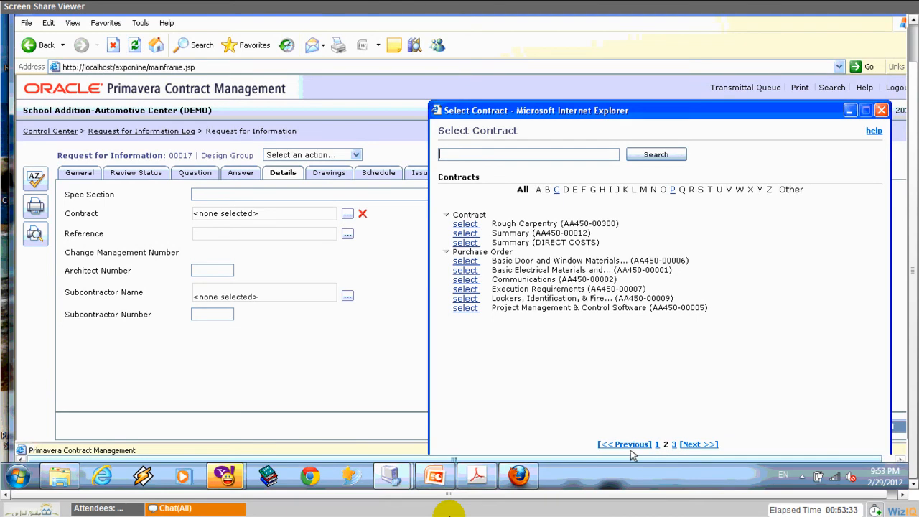
left_click(629, 445)
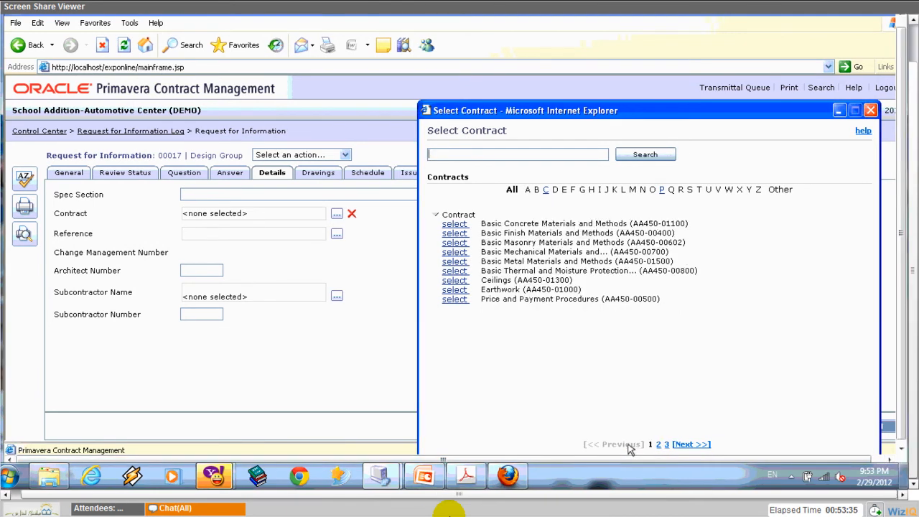
left_click(658, 445)
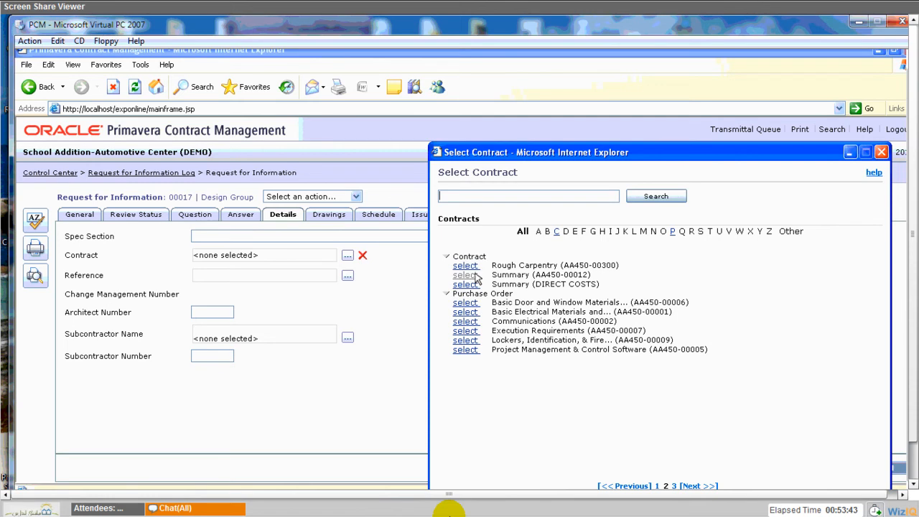
left_click(475, 276)
Set the request's spec section to 02300 (Earthwork).
left_click(416, 238)
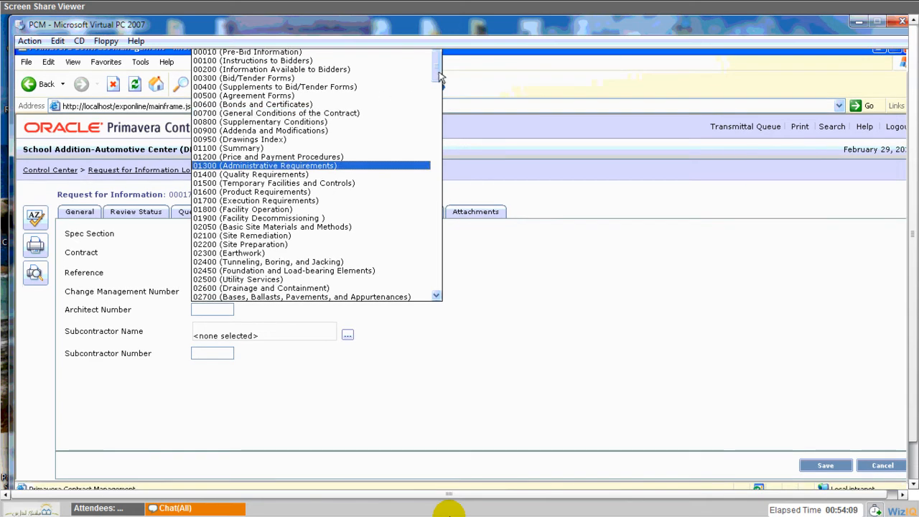
mouse_move(439, 77)
left_mouse_down()
mouse_move(433, 215)
mouse_move(431, 79)
left_mouse_up()
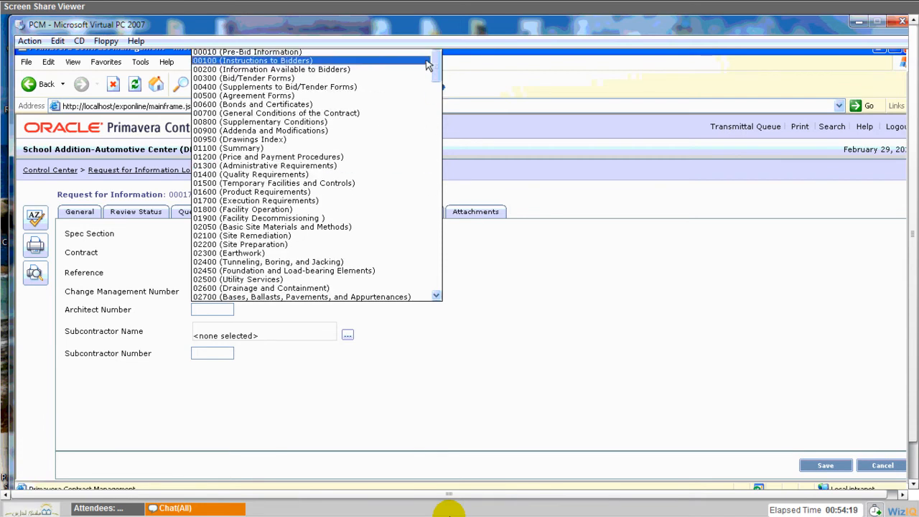
left_click(330, 253)
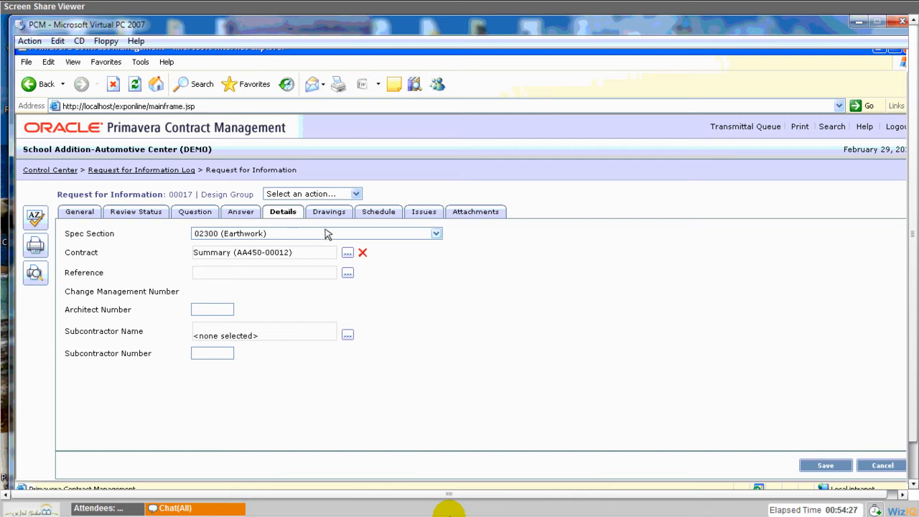
left_click(330, 213)
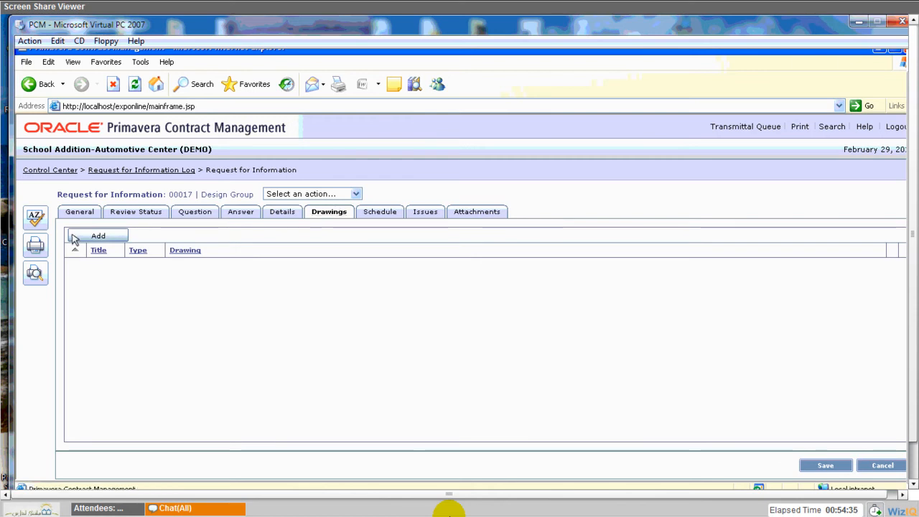
left_click(97, 235)
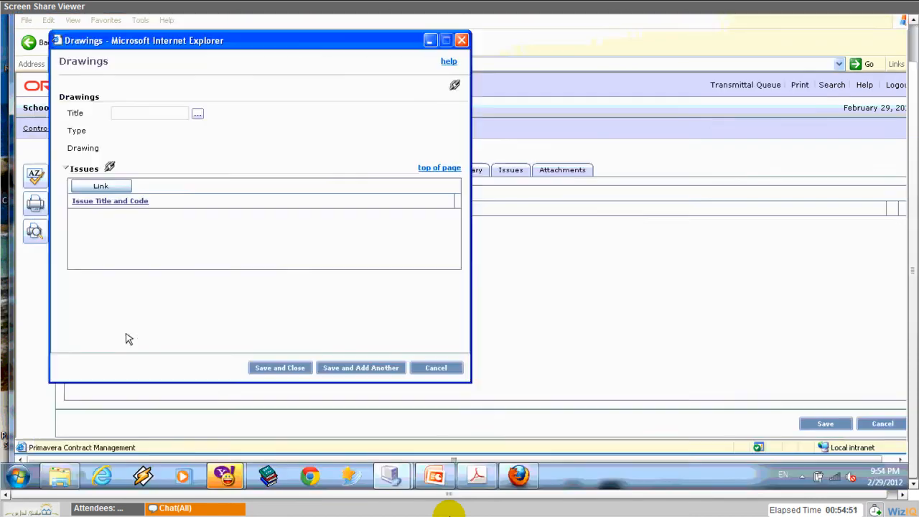
left_click(428, 369)
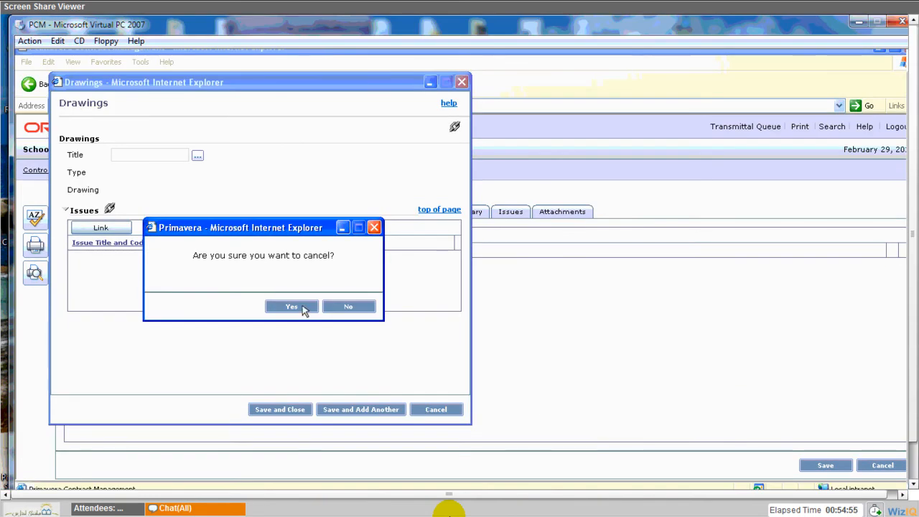
left_click(291, 307)
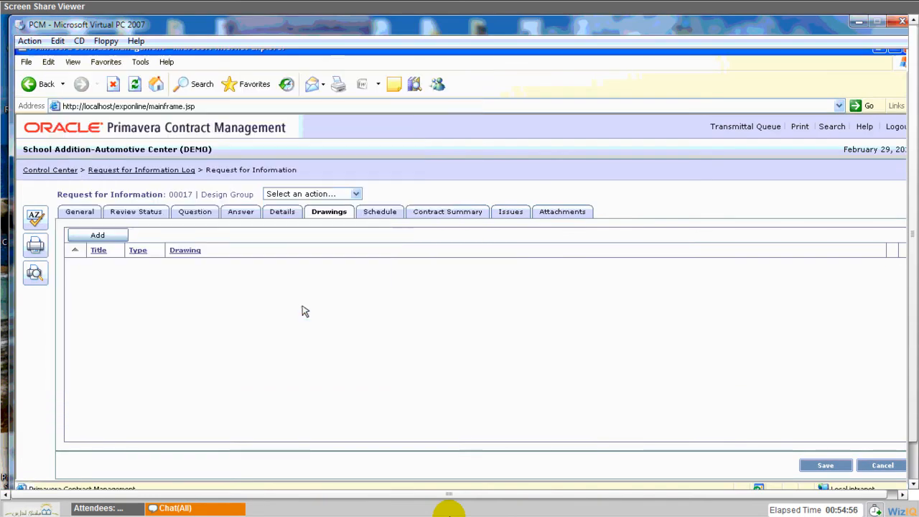
Review the request's schedule fields and the contract summary's details, changes and submittals.
left_click(394, 213)
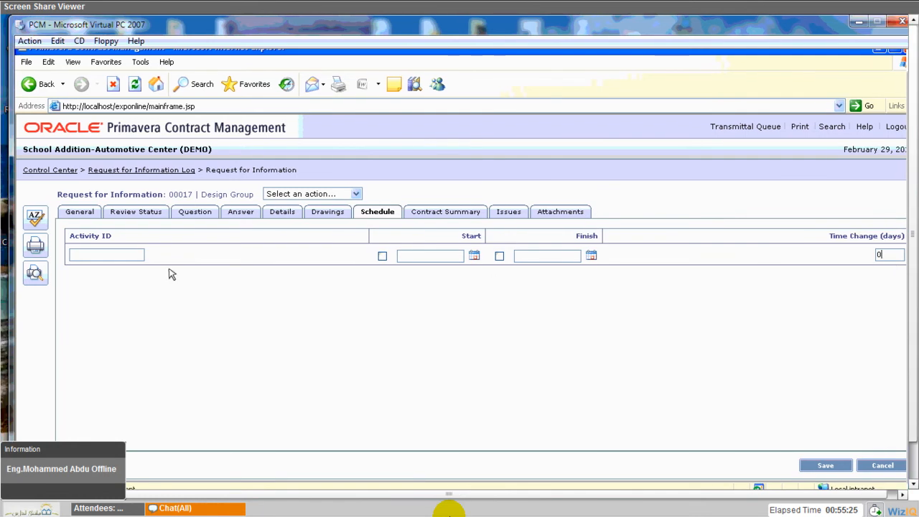
left_click(452, 217)
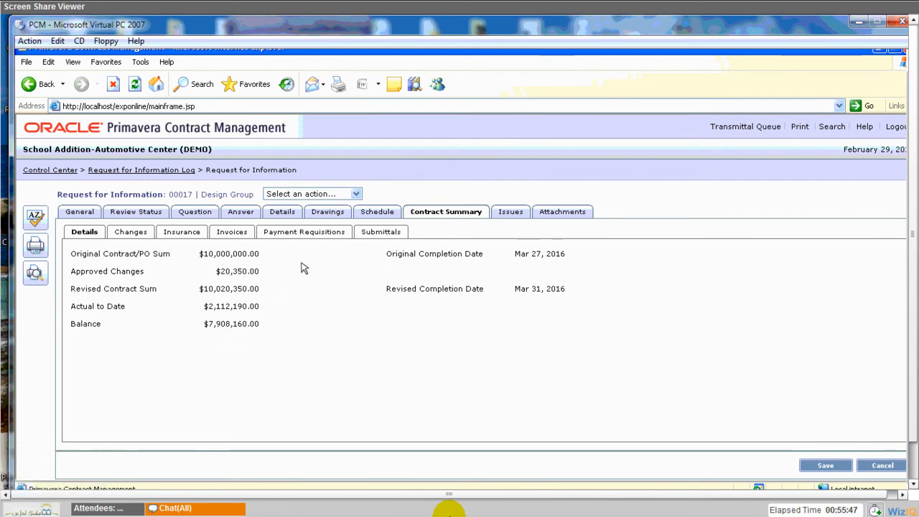
left_click(130, 232)
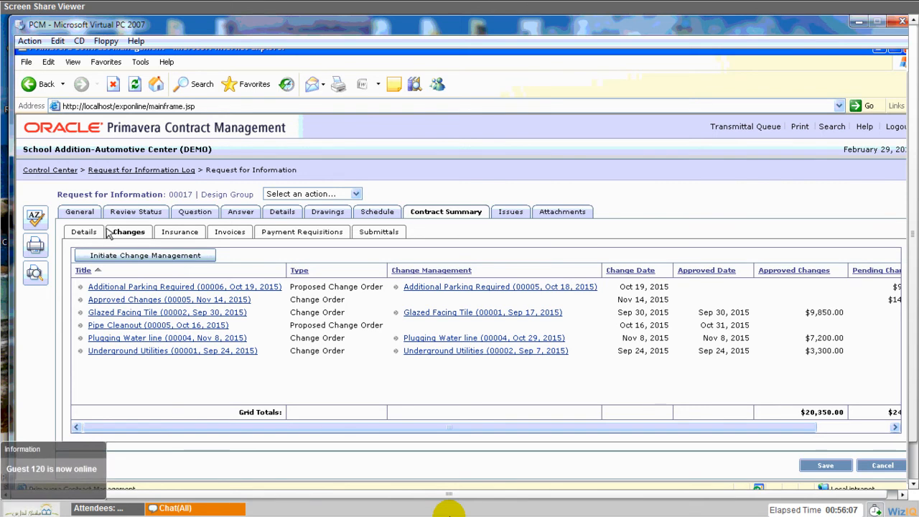
left_click(159, 233)
left_click(379, 231)
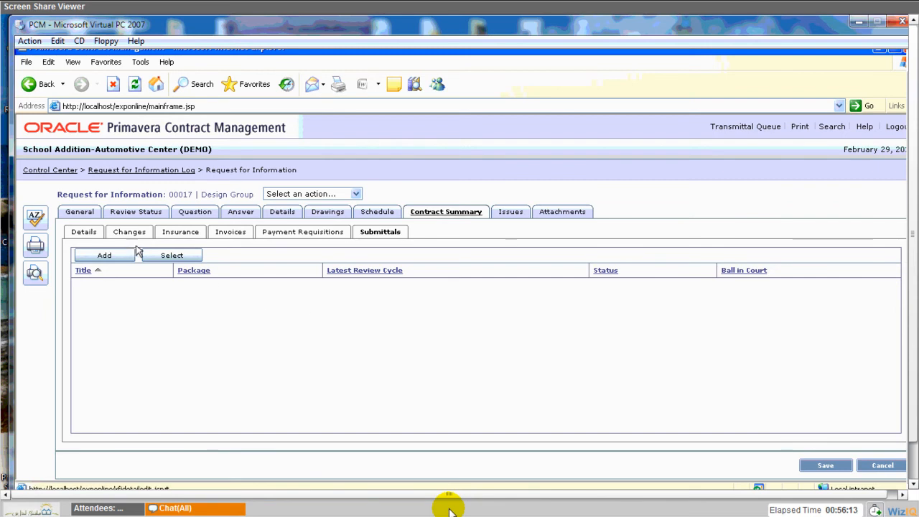
Link the issue Rock in Soil (ROCK2) to the request.
left_click(511, 212)
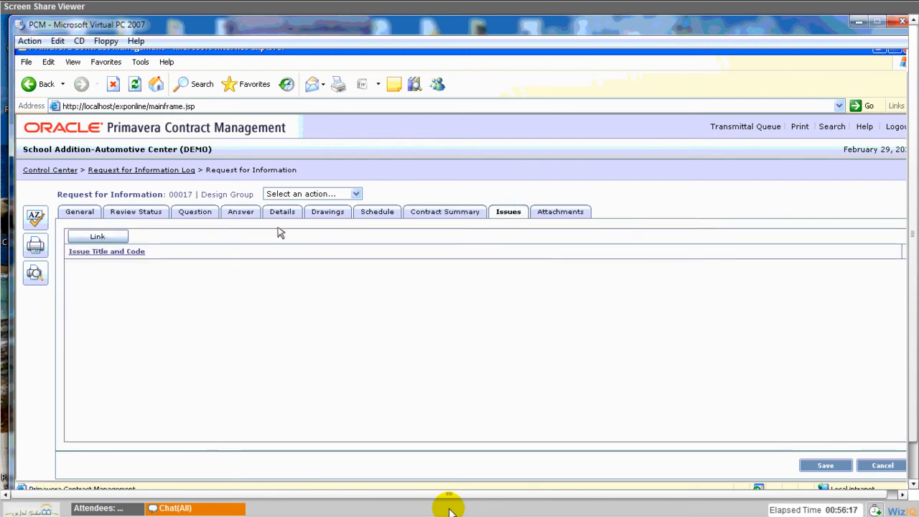
left_click(98, 237)
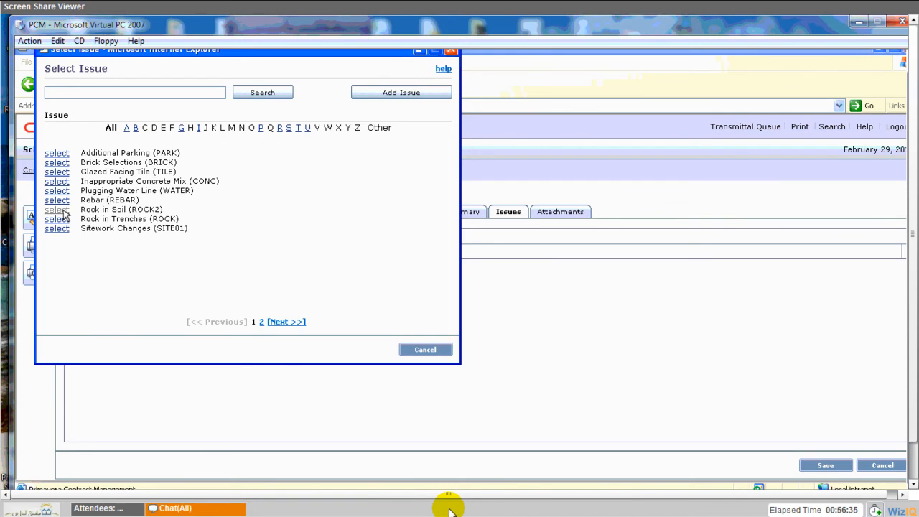
left_click(63, 212)
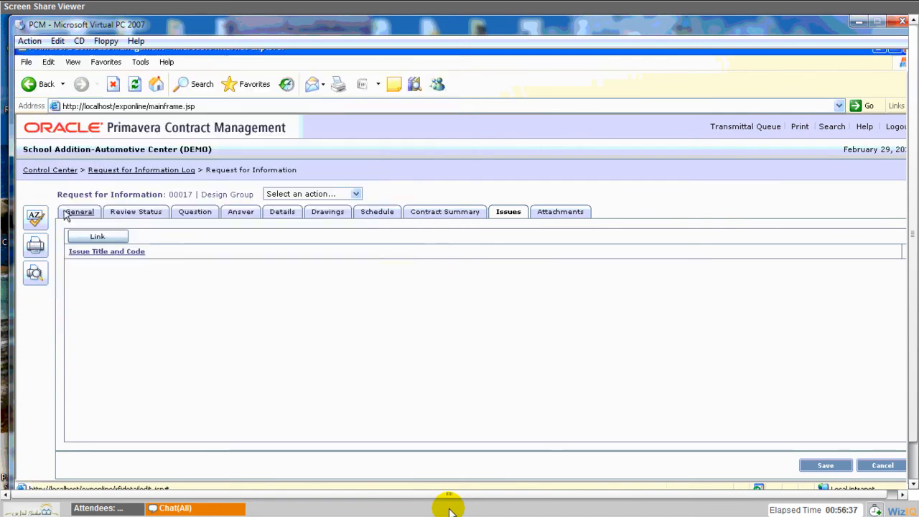
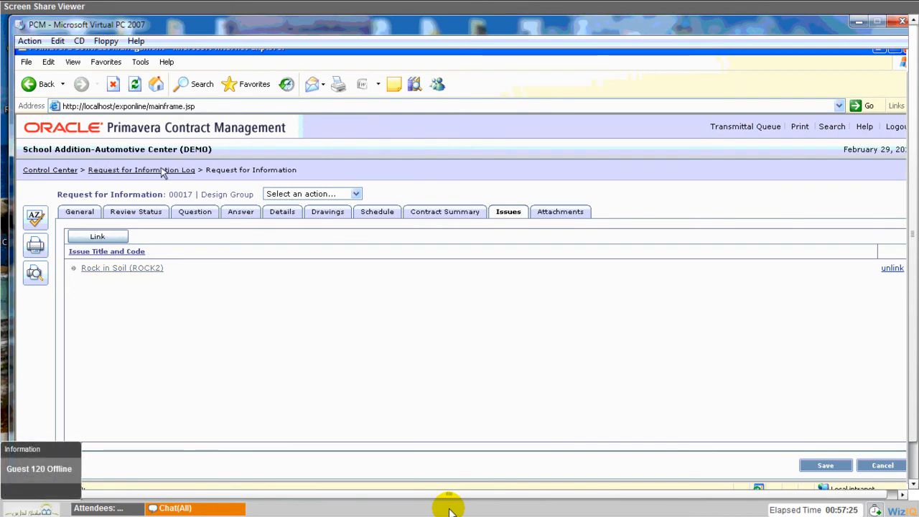
Open the linked Rock in Soil issue, review its general information, status and linked documents, and return to the request.
left_click(132, 270)
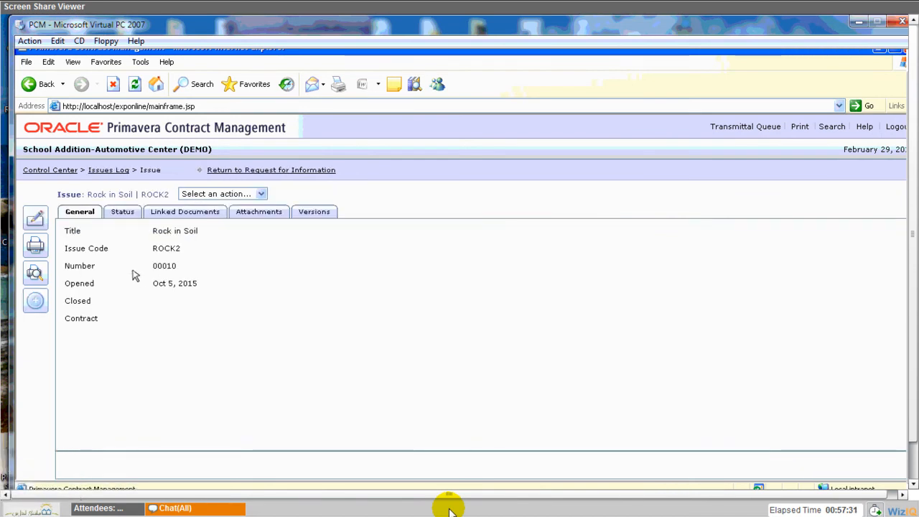
left_click(124, 211)
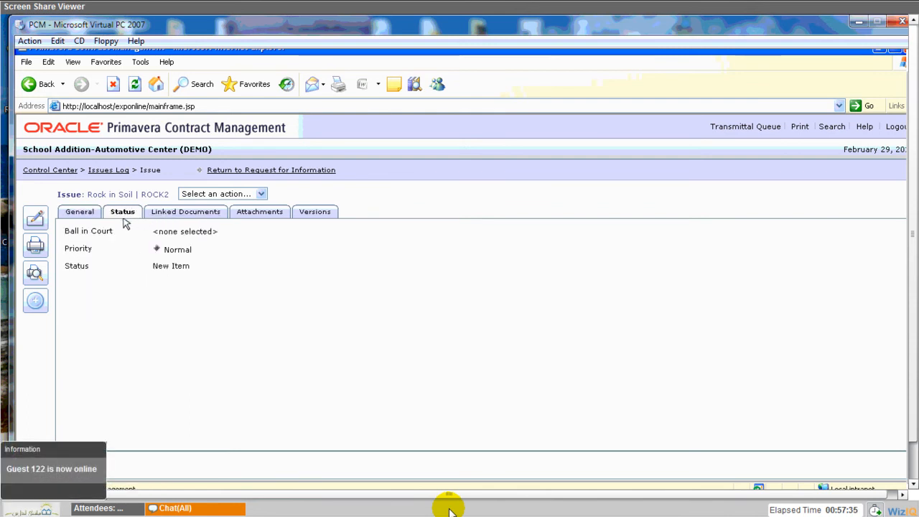
left_click(93, 216)
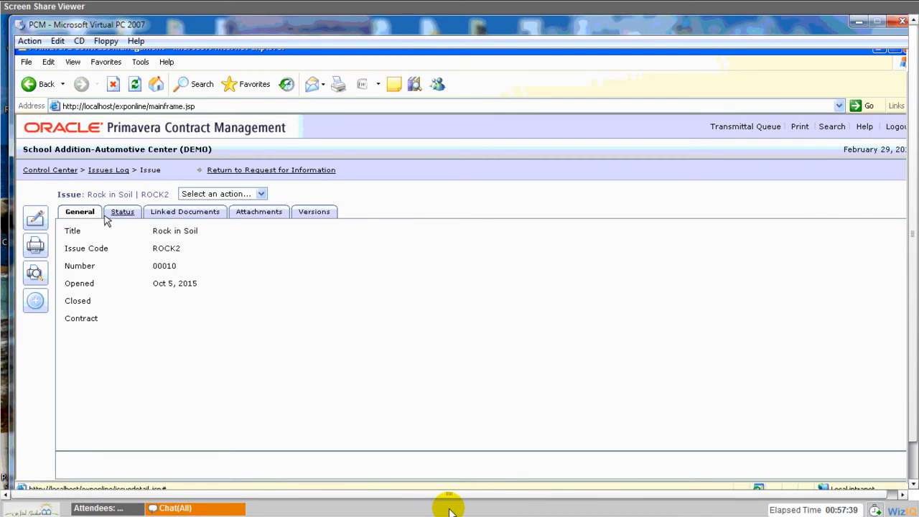
left_click(115, 217)
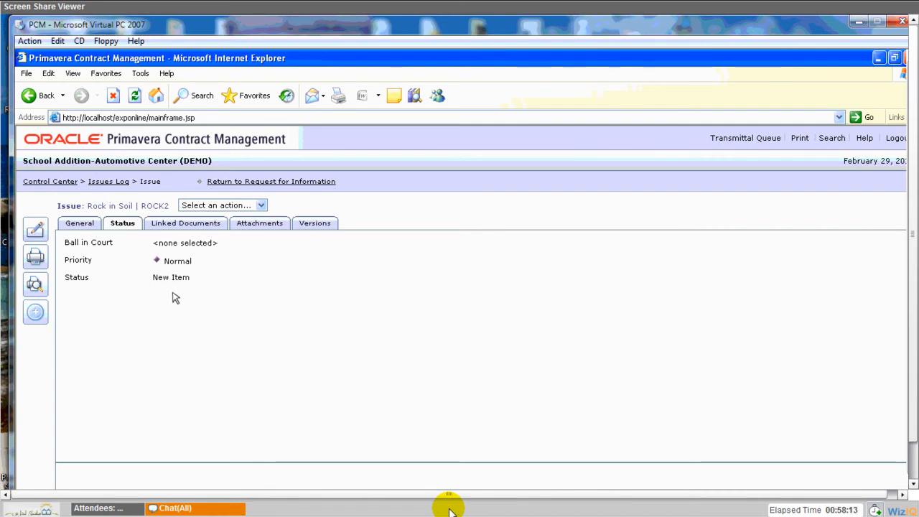
left_click(179, 225)
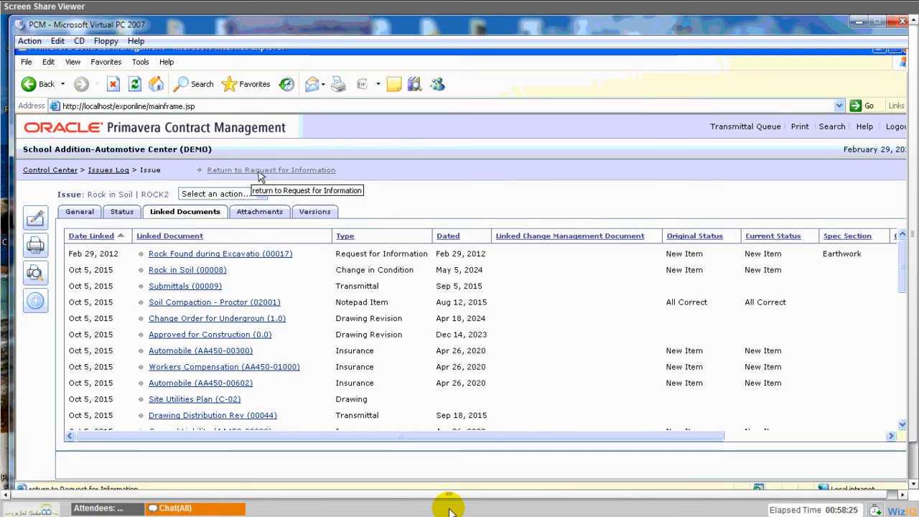
left_click(260, 177)
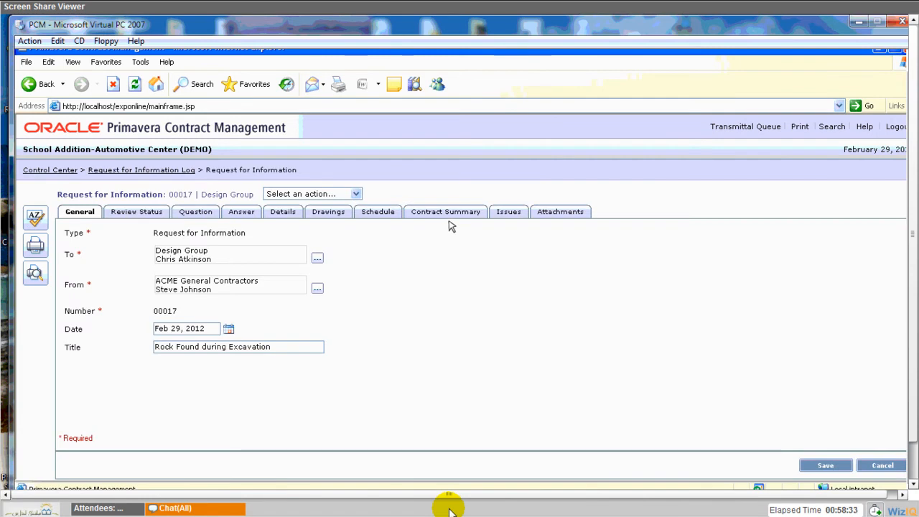
Review the request's contract summary, details, attachments and linked issues.
left_click(447, 215)
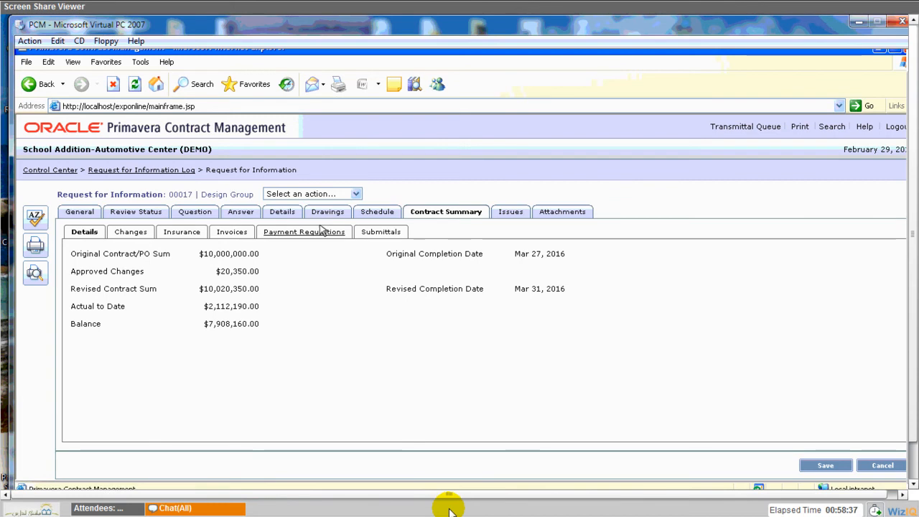
left_click(291, 214)
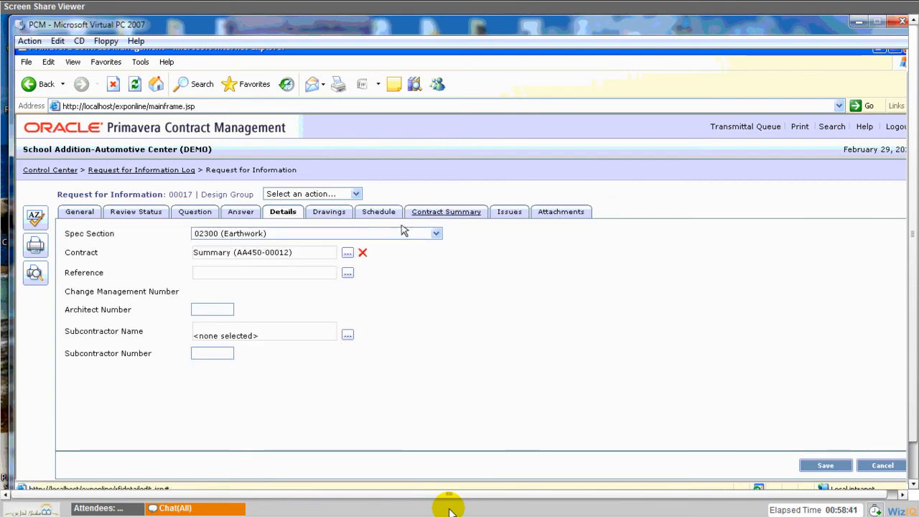
left_click(446, 213)
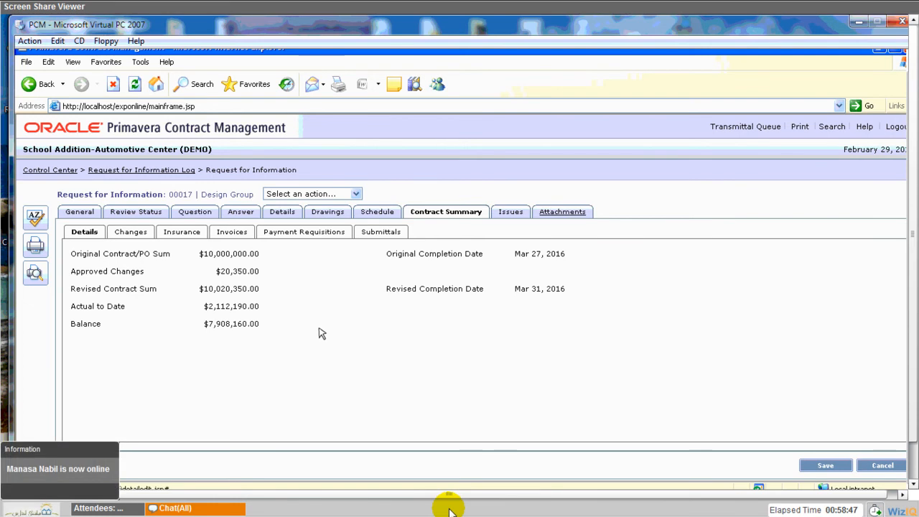
left_click(548, 214)
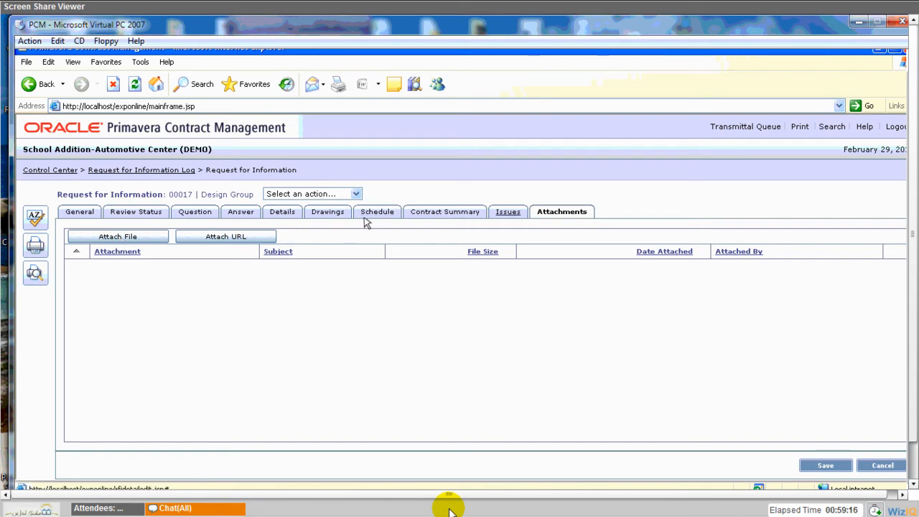
left_click(502, 215)
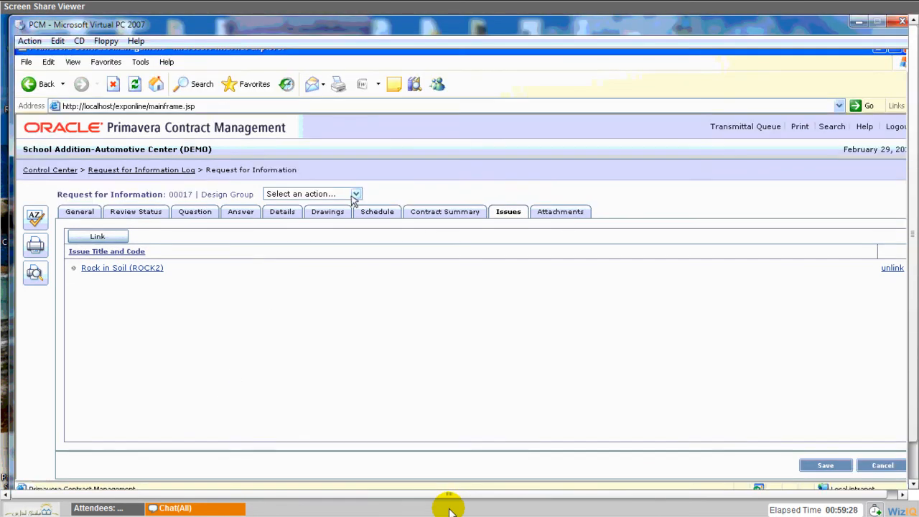
Start the change management process for the request with the Initiate CM action.
left_click(355, 194)
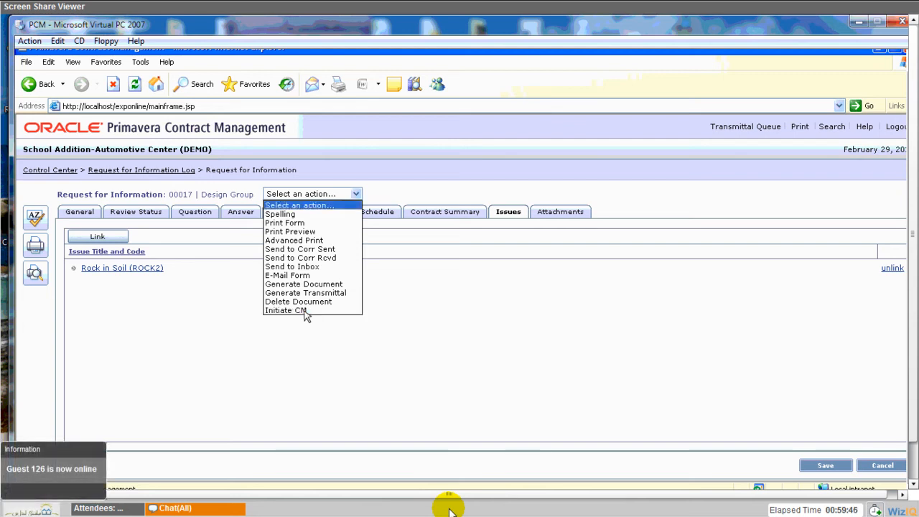
left_click(305, 312)
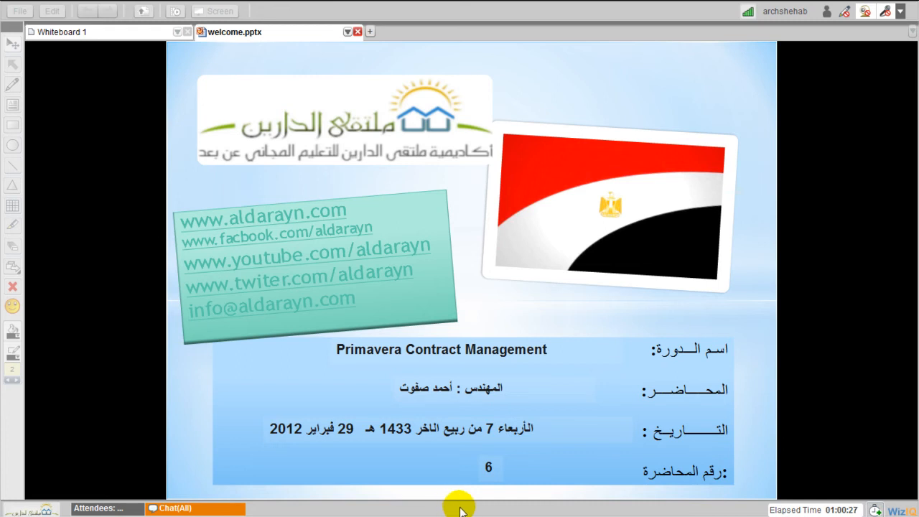
Open the class chat and answer the poll on understanding the concept of RFI with "need more instructing".
left_click(218, 511)
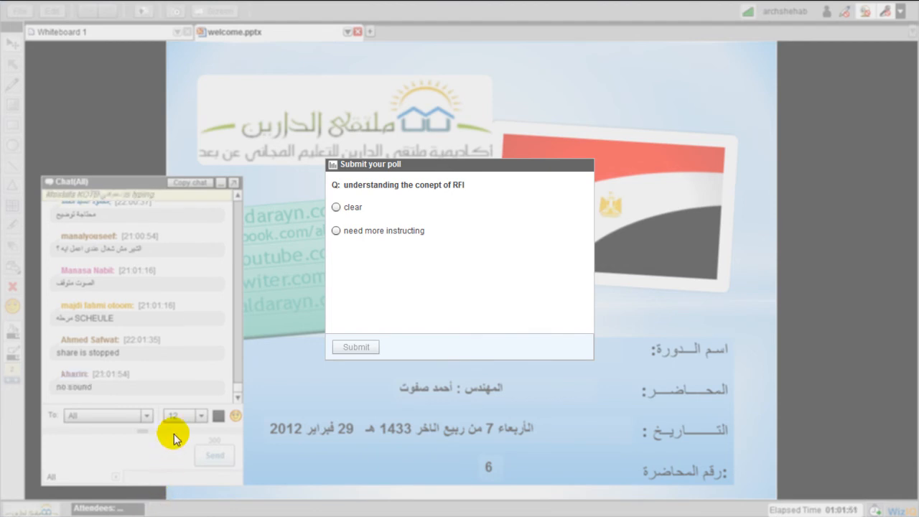
left_click(336, 231)
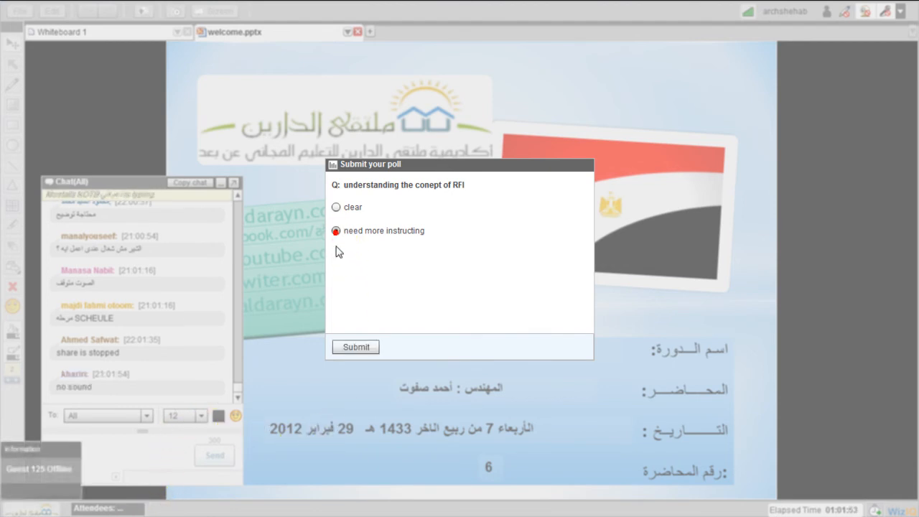
left_click(354, 347)
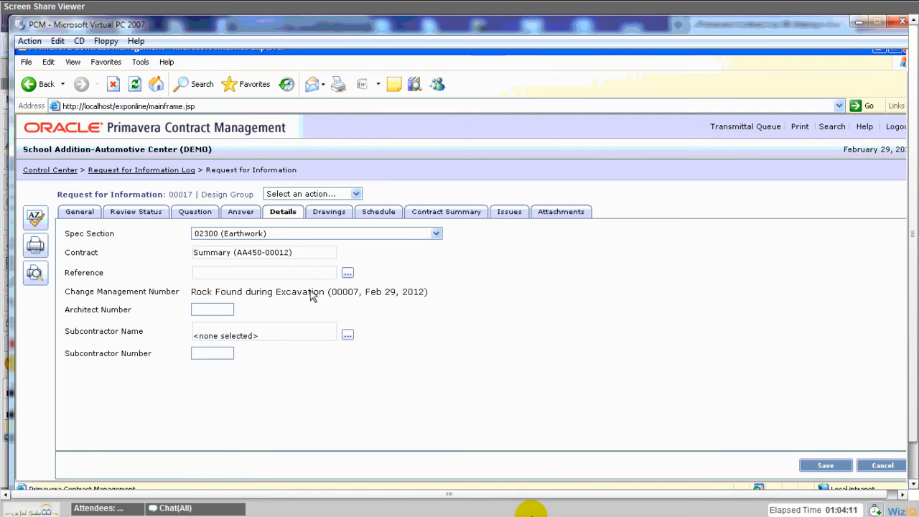
Examine the Change Management Number entry in the request's details.
left_click_drag(208, 296, 259, 301)
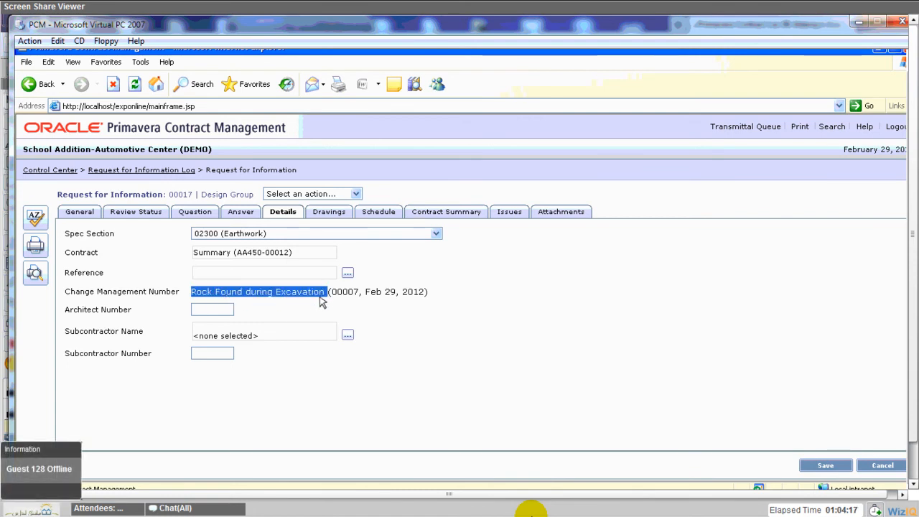
left_click(322, 302)
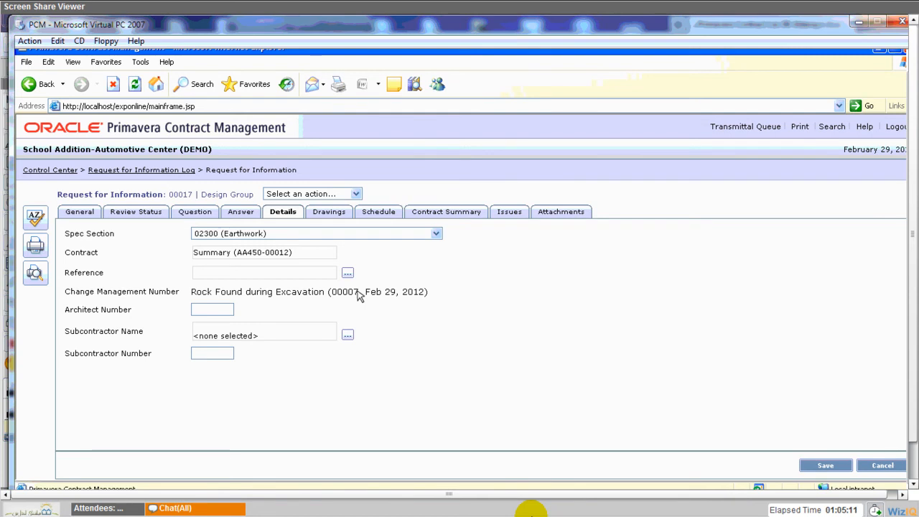
left_click(359, 294)
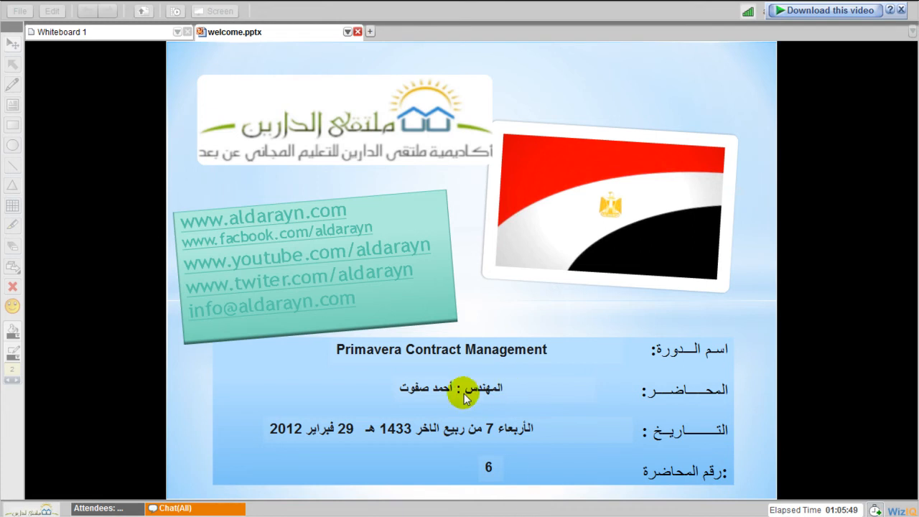
Send "1" to everyone in the class chat and collapse the chat window.
left_click(172, 509)
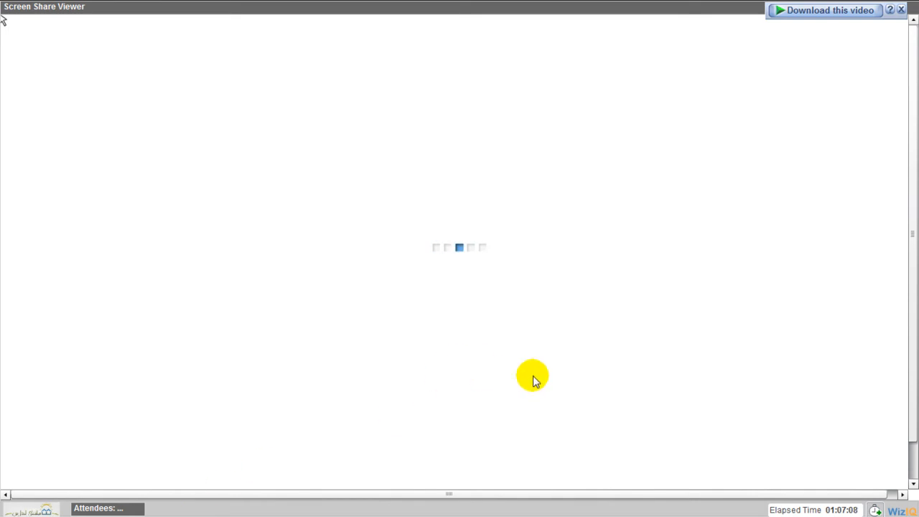
left_click(902, 9)
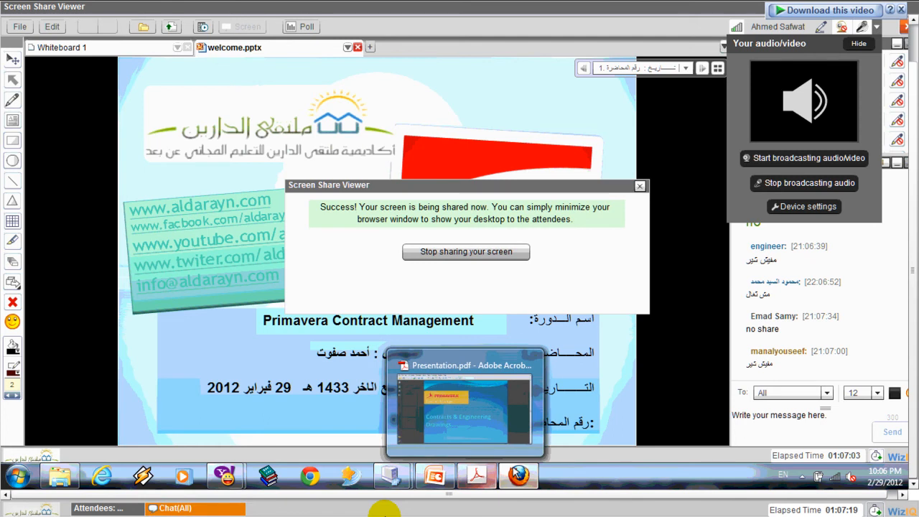
left_click(204, 509)
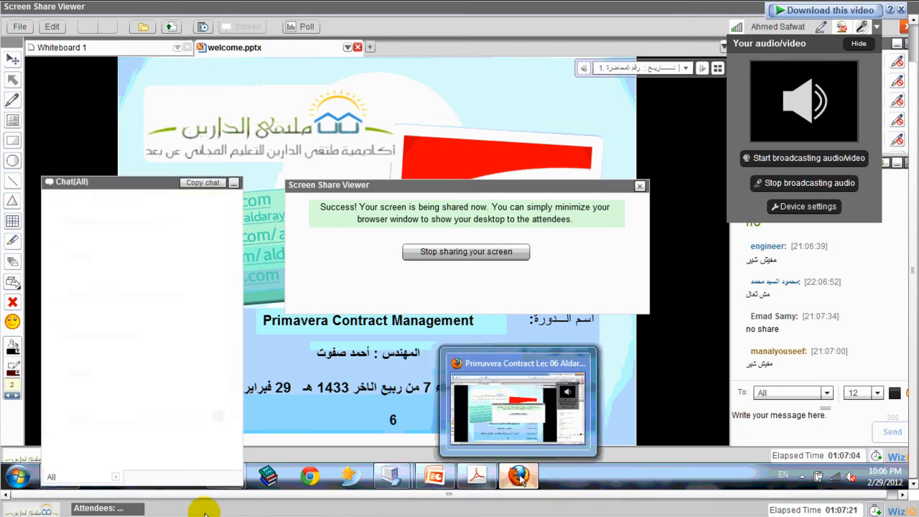
left_click(182, 461)
type("1")
key("Return")
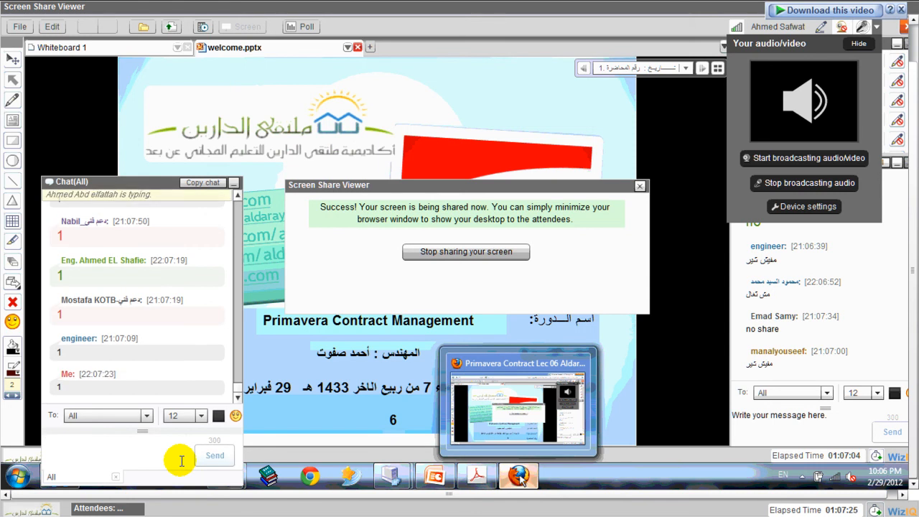
left_click(234, 183)
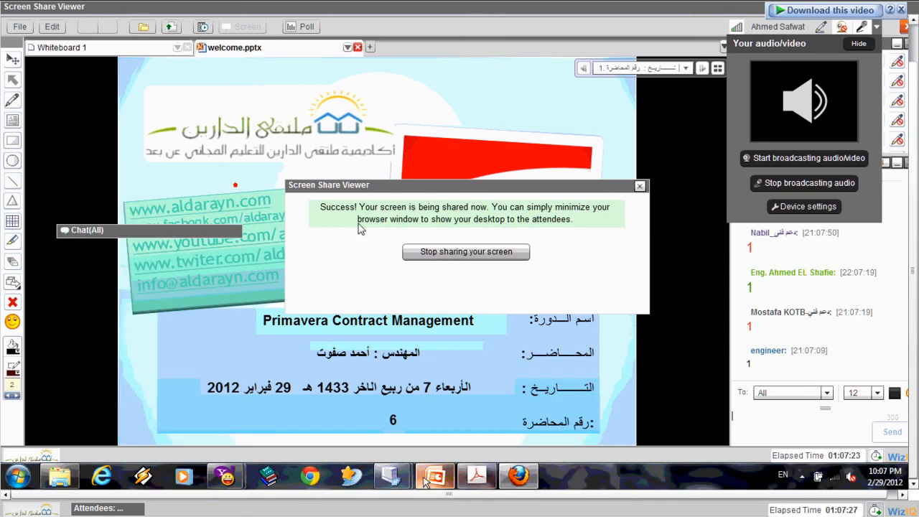
Switch to the PCM virtual machine and open the change management document linked in the request's details.
mouse_move(396, 480)
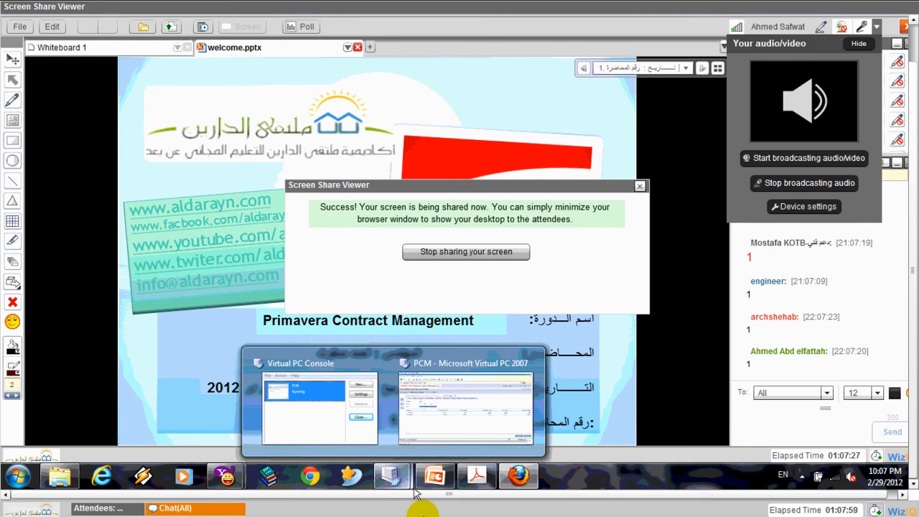
left_click(465, 408)
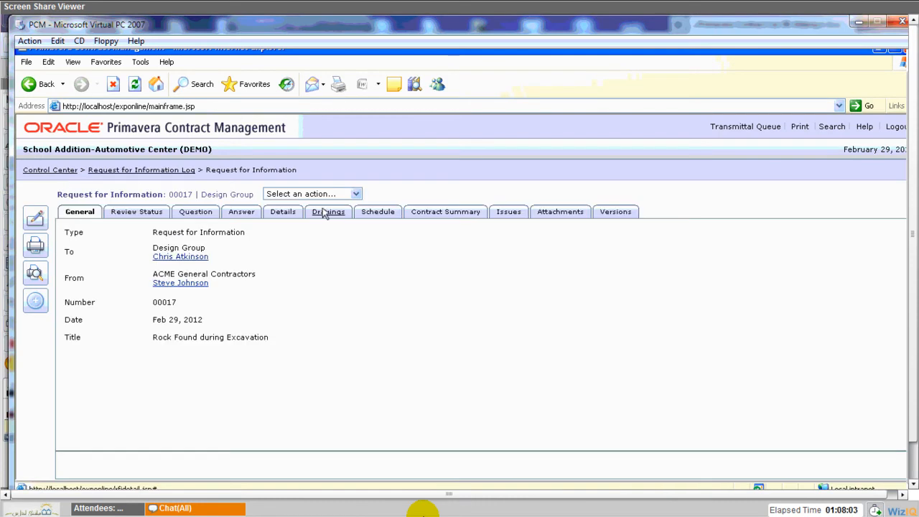
left_click(327, 194)
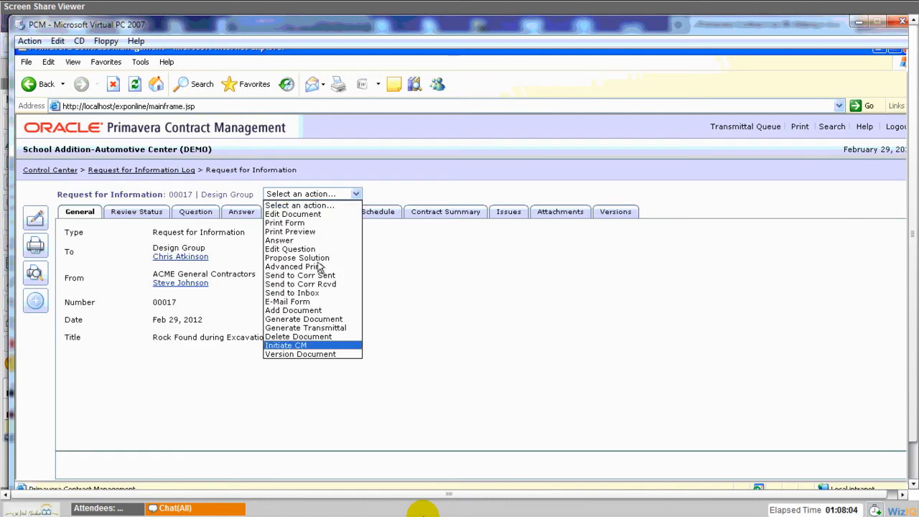
left_click(279, 361)
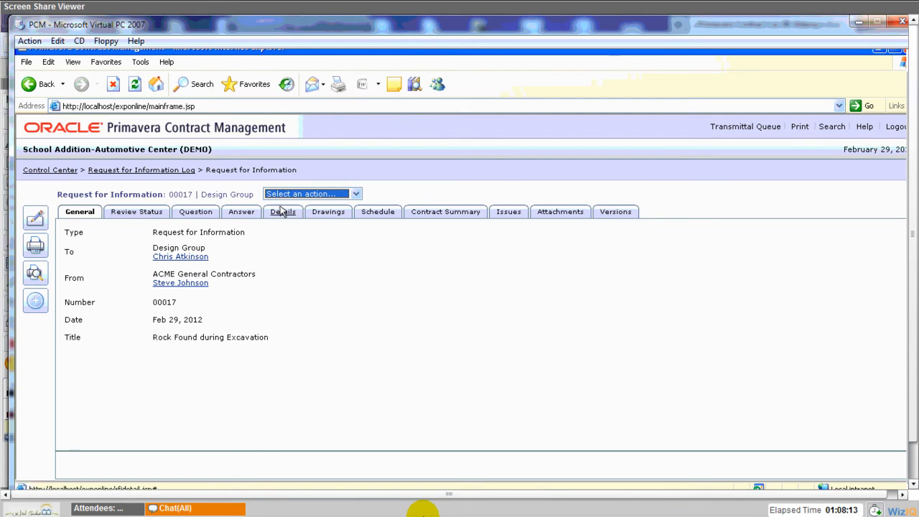
left_click(282, 211)
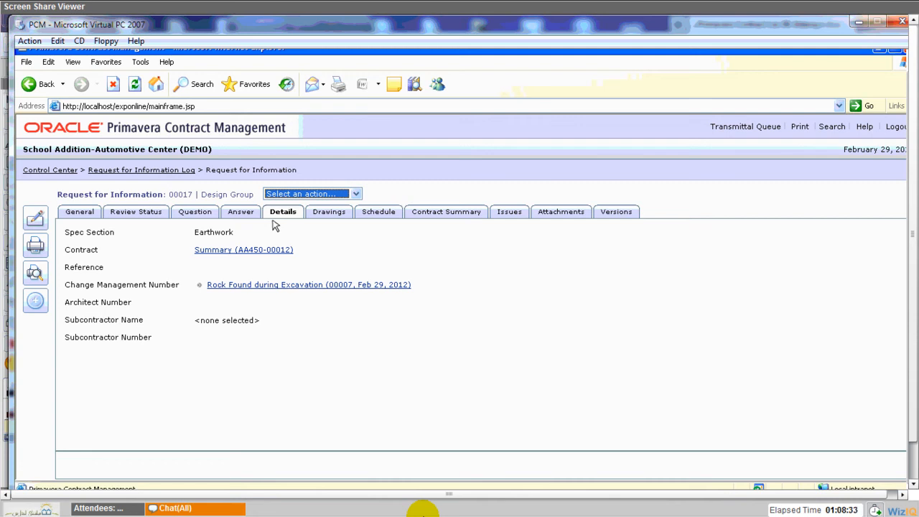
left_click(281, 285)
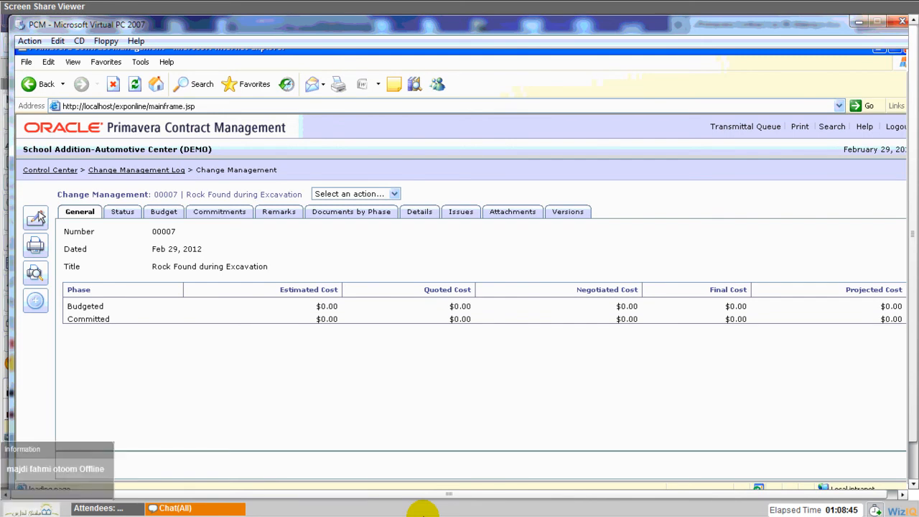
Open the change management document for editing and review its commitments, status and general information.
left_click(36, 218)
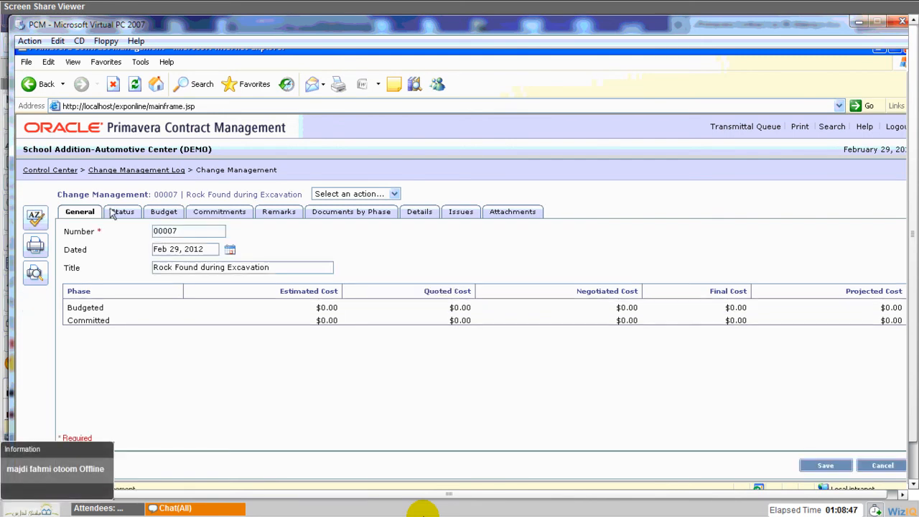
left_click(220, 212)
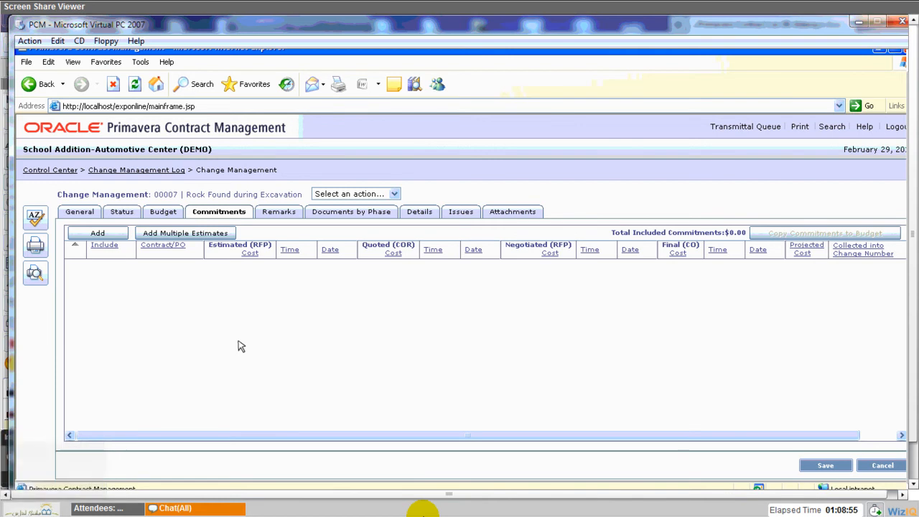
left_click(121, 213)
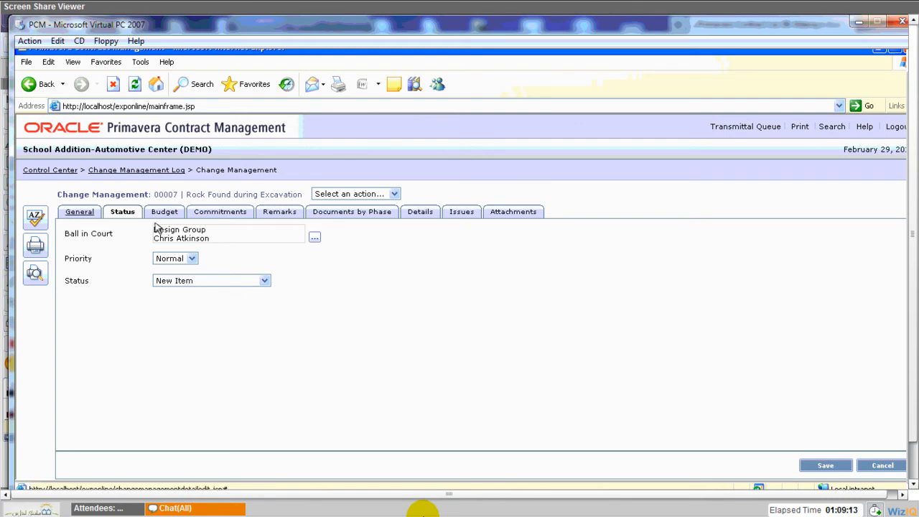
left_click(81, 212)
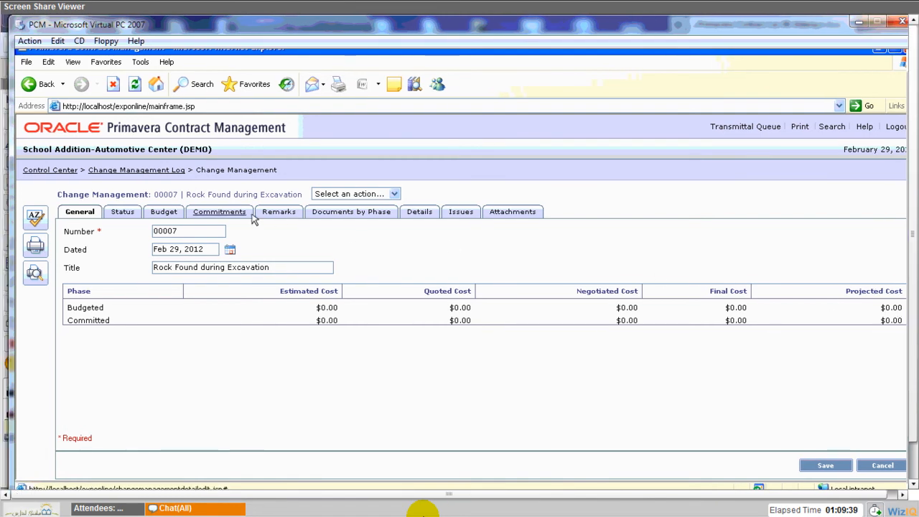
Add a commitment row to the change document starting with the Estimated (Request for Proposal) phase.
left_click(251, 216)
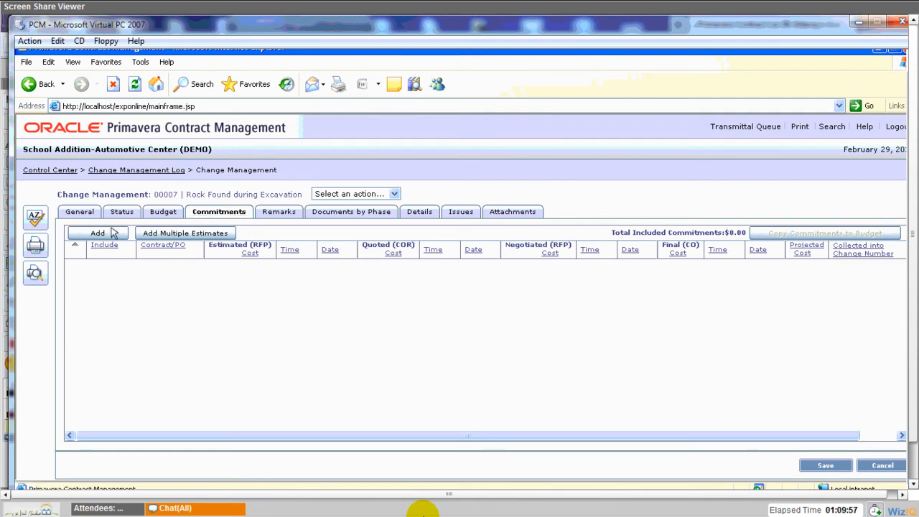
left_click(113, 233)
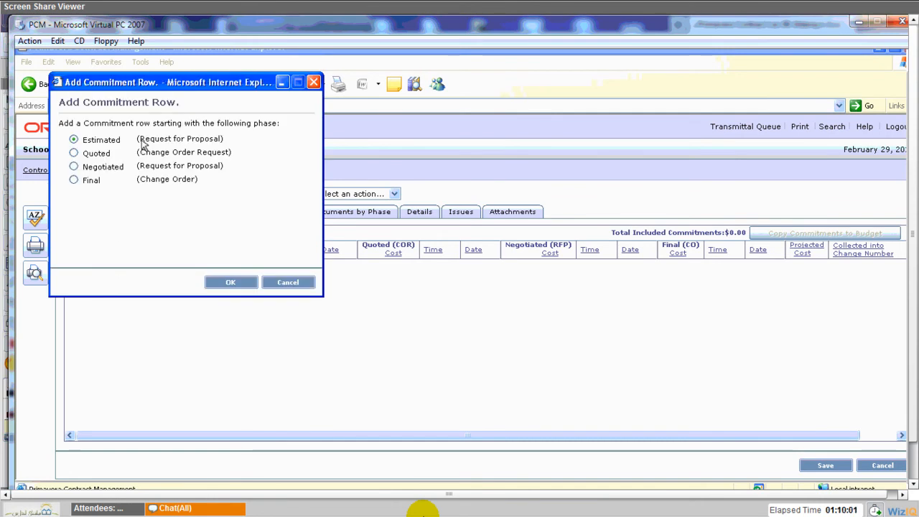
left_click_drag(141, 141, 191, 150)
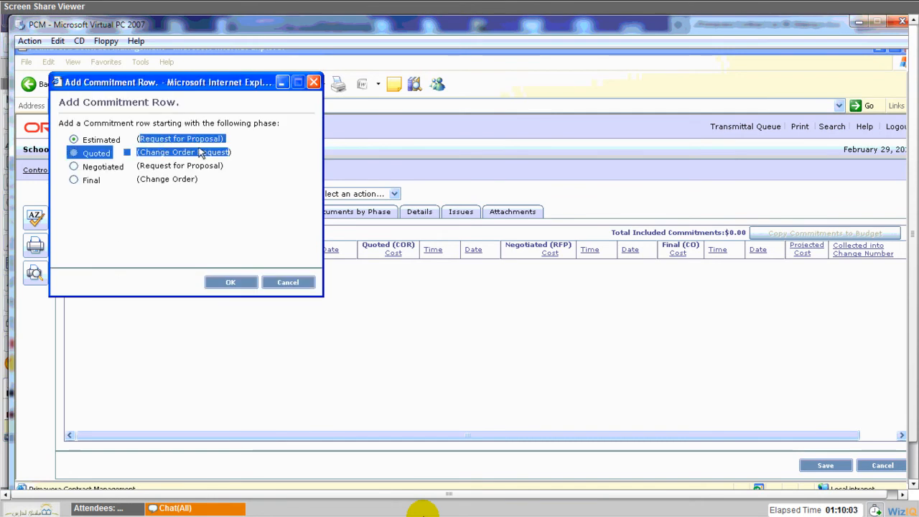
left_click(201, 162)
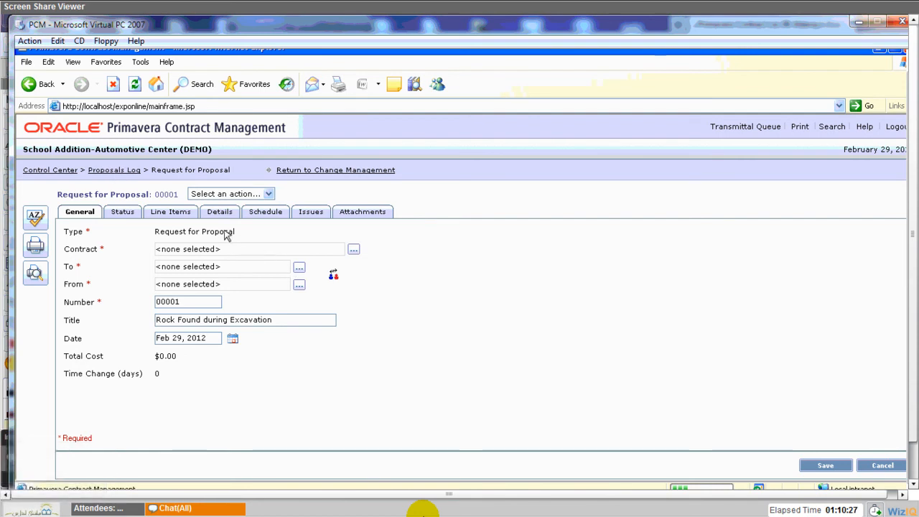
Browse the contract list and assign the Earthwork (AA450-01000) contract to the request for proposal.
left_click(355, 249)
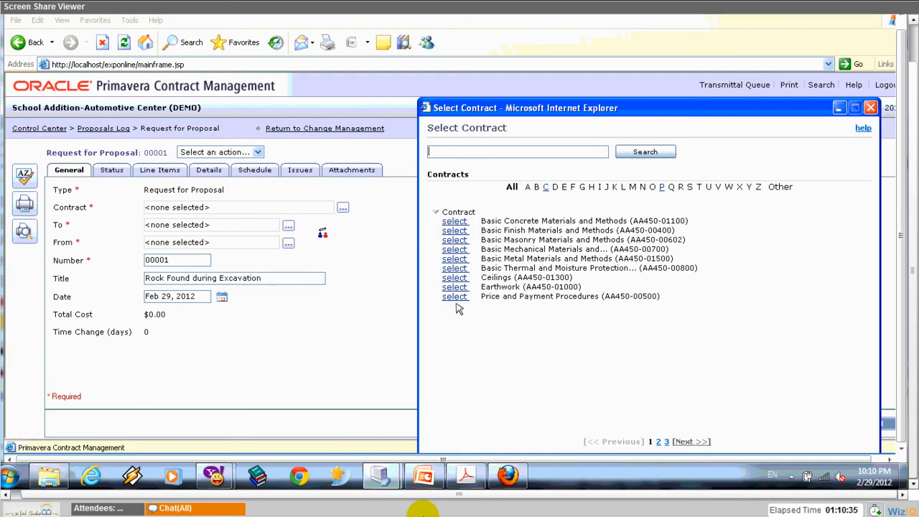
left_click(703, 444)
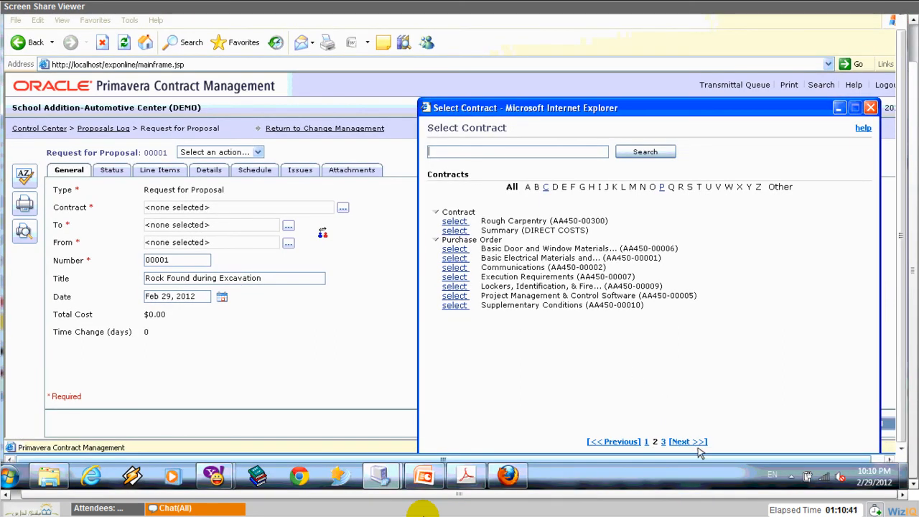
left_click(695, 443)
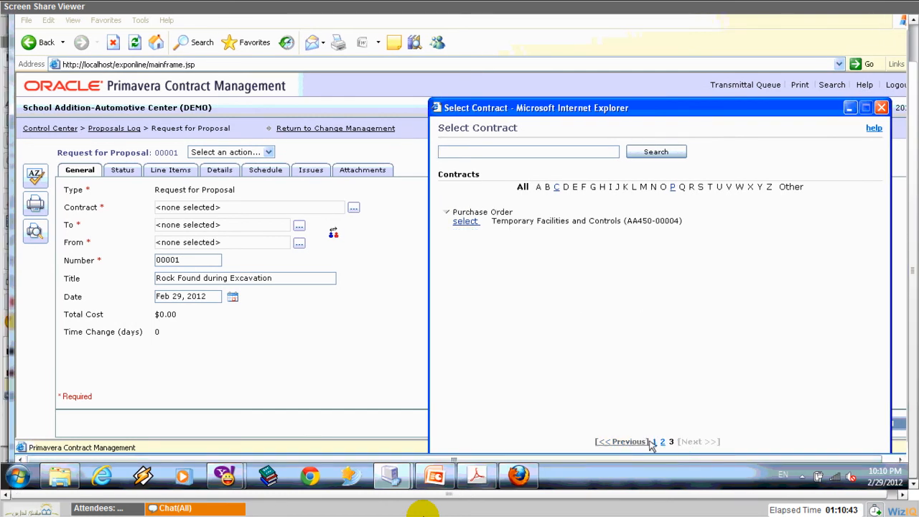
left_click(625, 442)
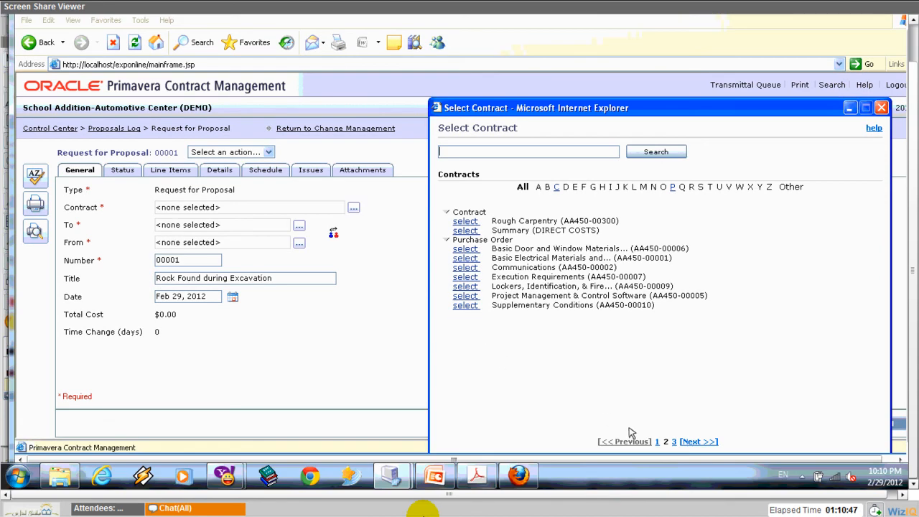
left_click(636, 442)
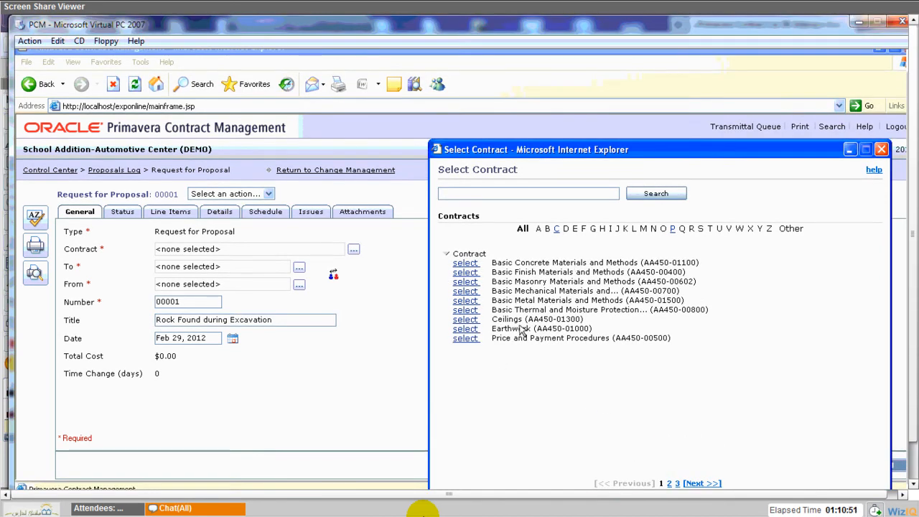
left_click(470, 332)
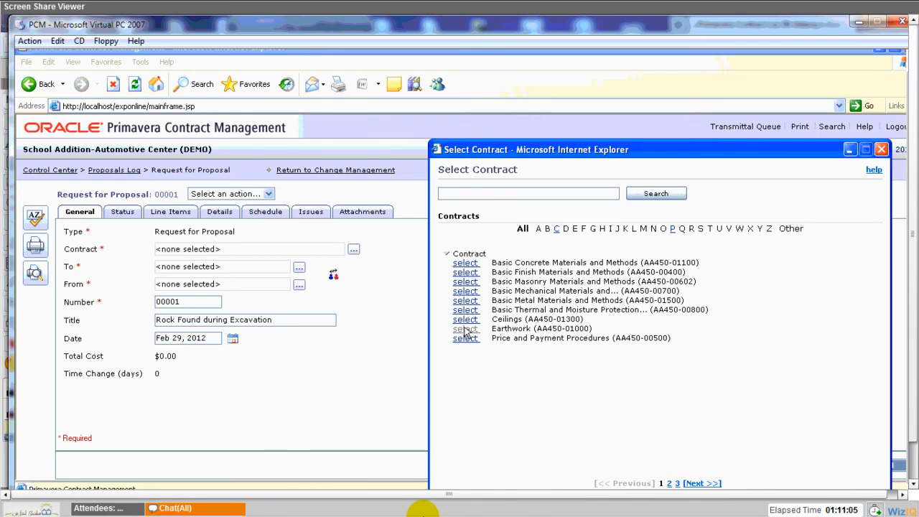
left_click(464, 328)
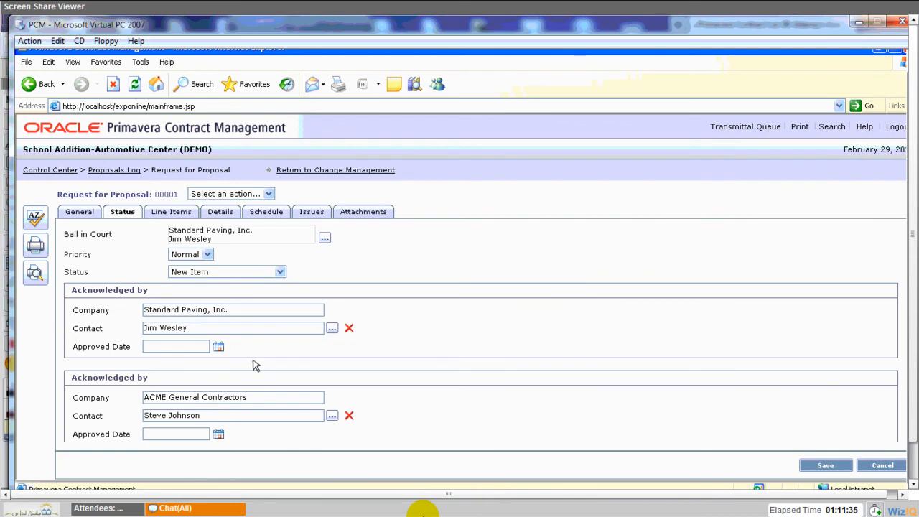
Try to add a lump-sum line item to the proposal, and change the proposal's duplicate number to 00004.
left_click(163, 218)
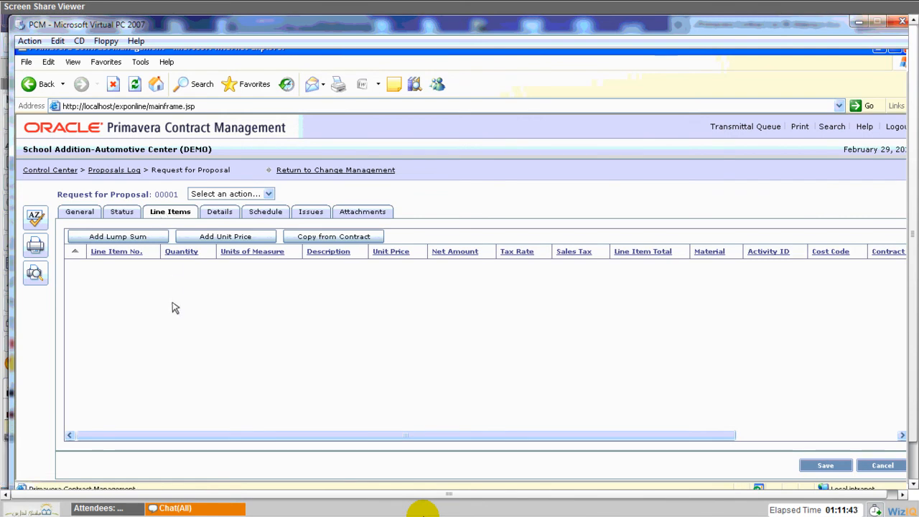
left_click(122, 240)
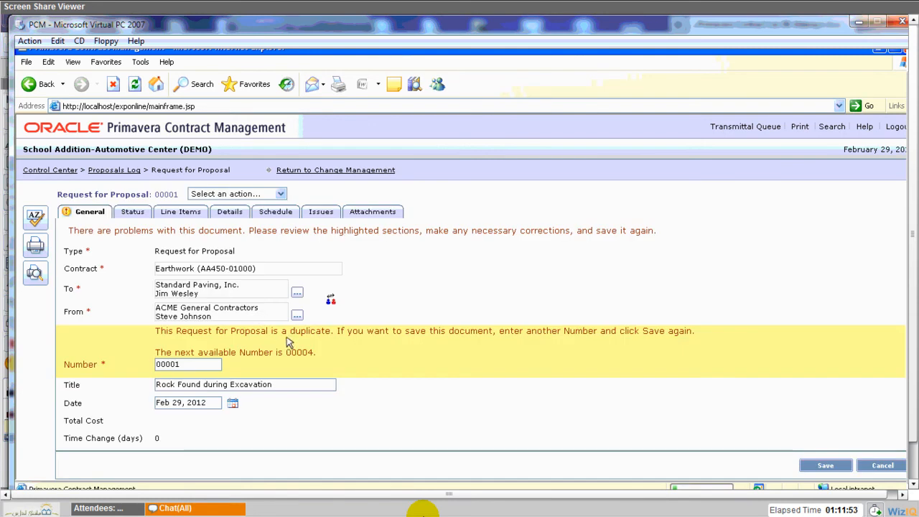
left_click(195, 371)
key("BackSpace")
type("4")
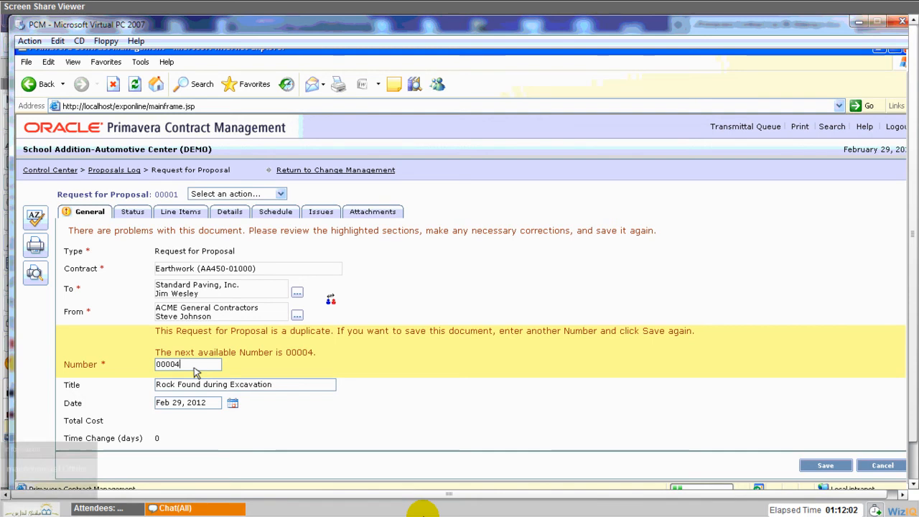
Add a lump-sum line item to the request for proposal with a lump amount of 10,000.
left_click(166, 215)
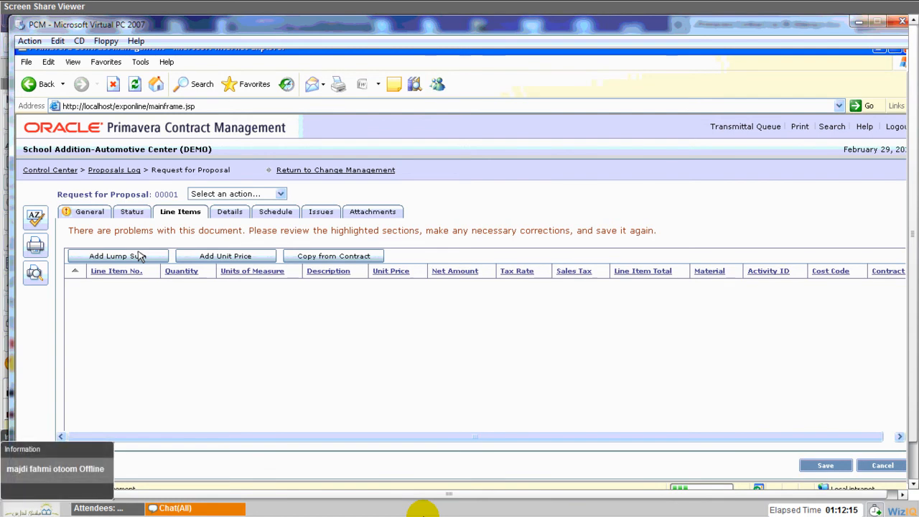
left_click(140, 260)
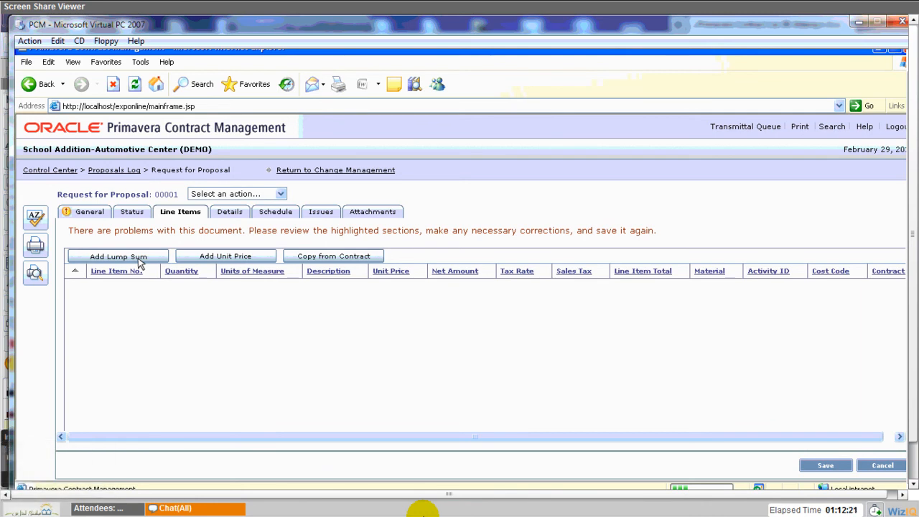
left_click(237, 190)
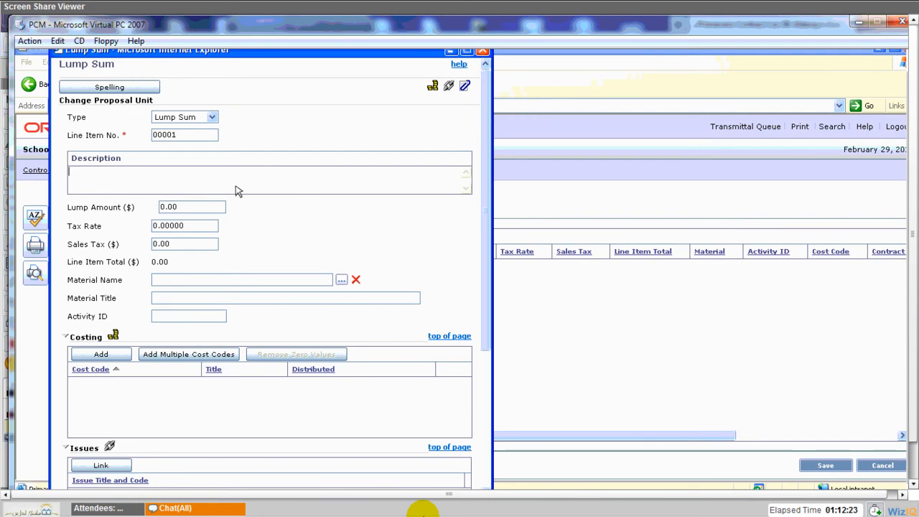
left_click(221, 207)
double_click(210, 212)
type("1000")
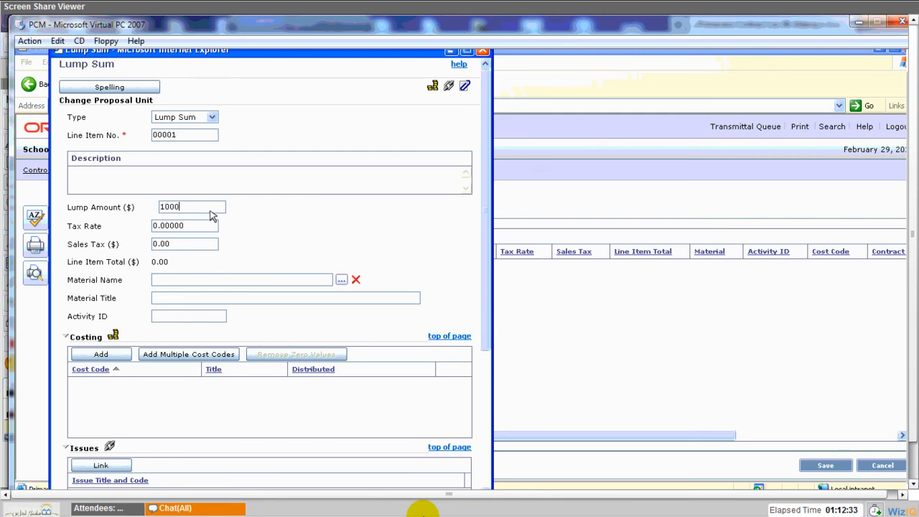
type("0")
left_click(198, 223)
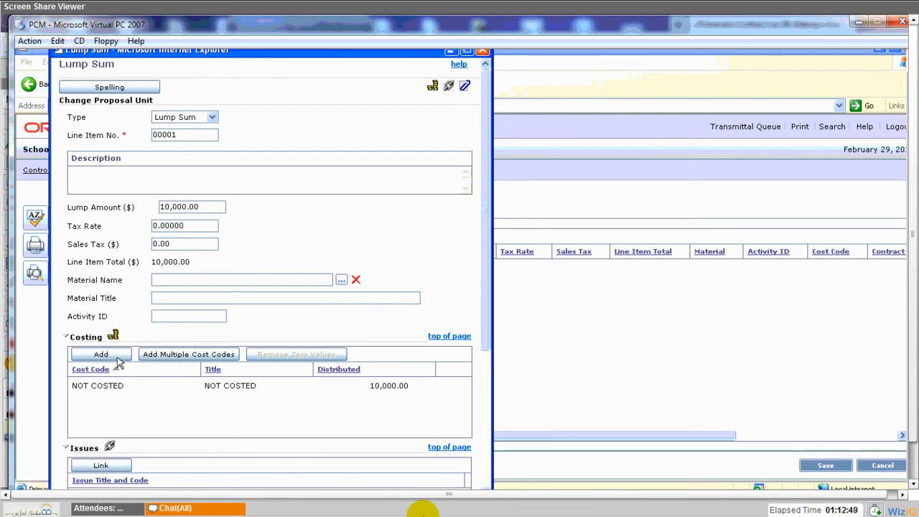
Cost the line item to the 02 02100 S (Excavation) cost code with a distributed amount of 5000.
left_click(115, 356)
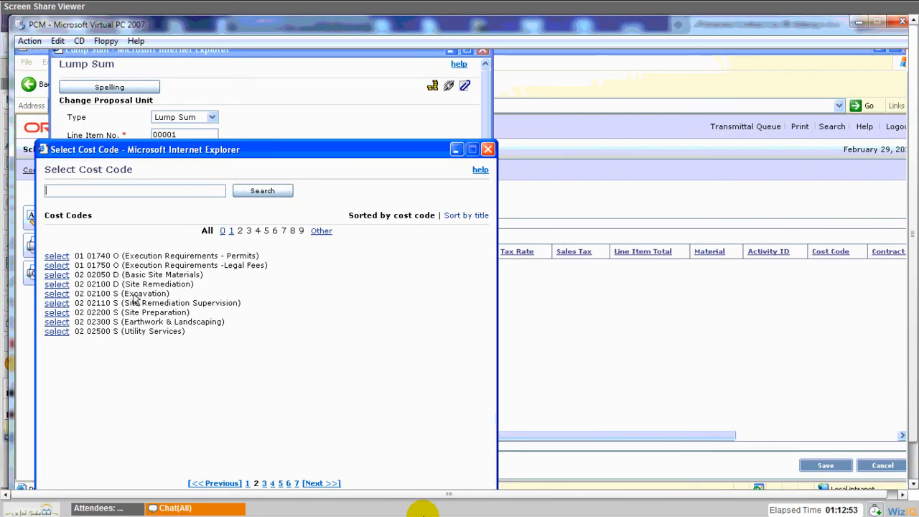
left_click(58, 293)
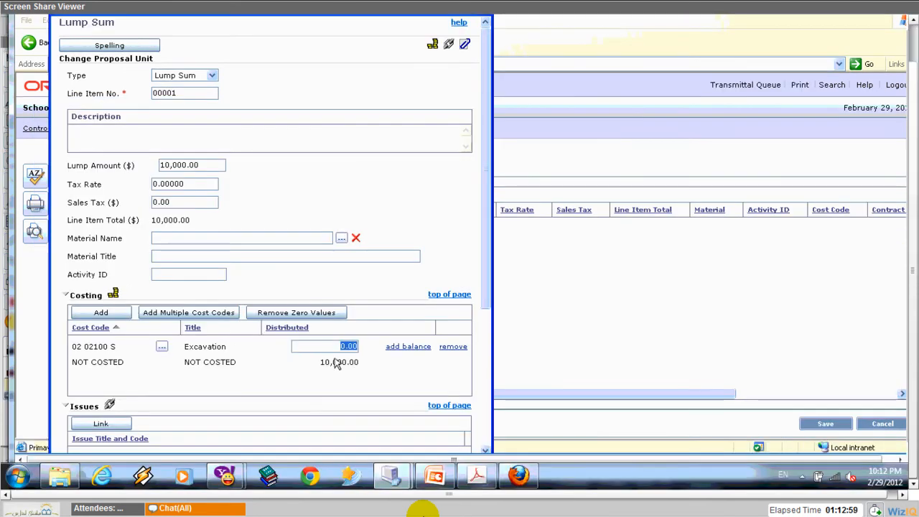
type("5000")
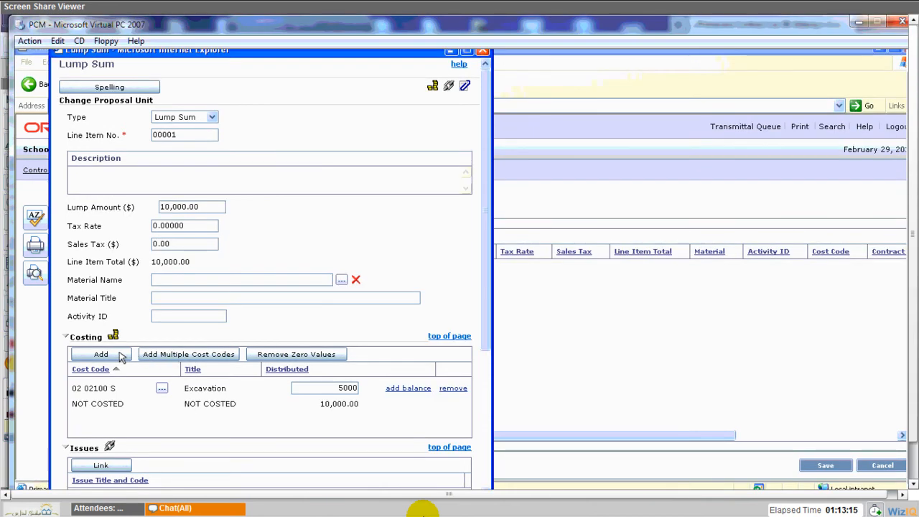
Find the OVERHEAD cost code in the cost code list and add it to the line item's costing.
left_click(121, 354)
left_click(317, 445)
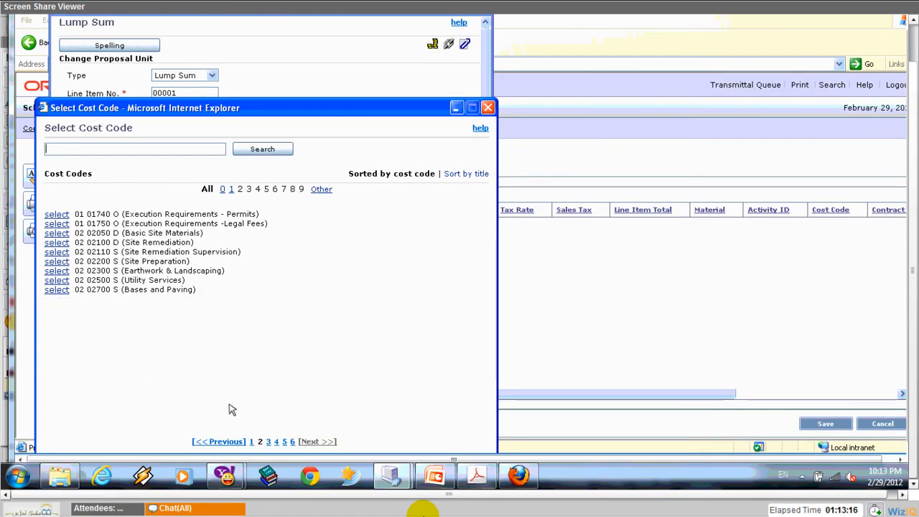
left_click(317, 444)
left_click(317, 444)
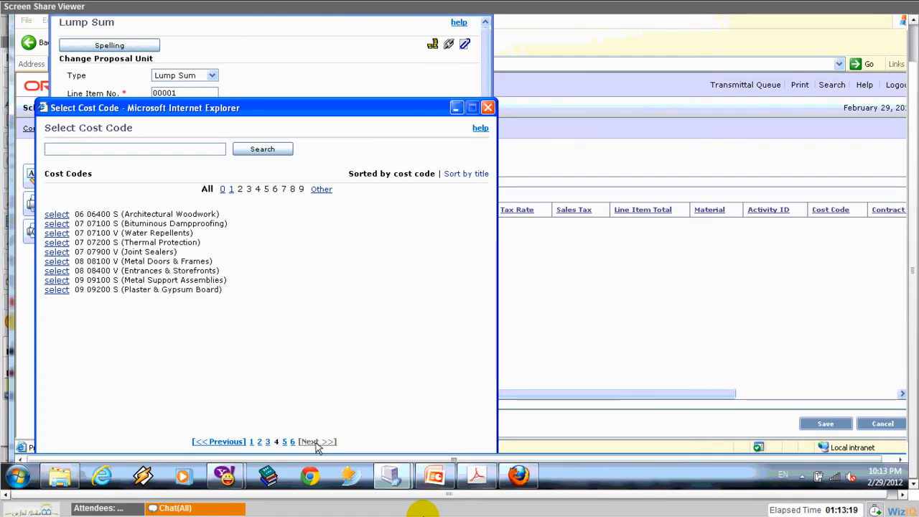
left_click(316, 442)
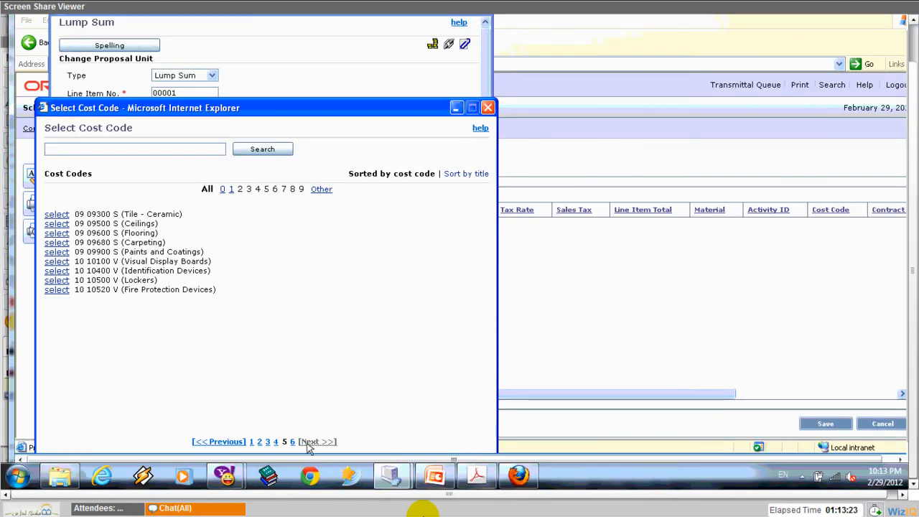
left_click(308, 443)
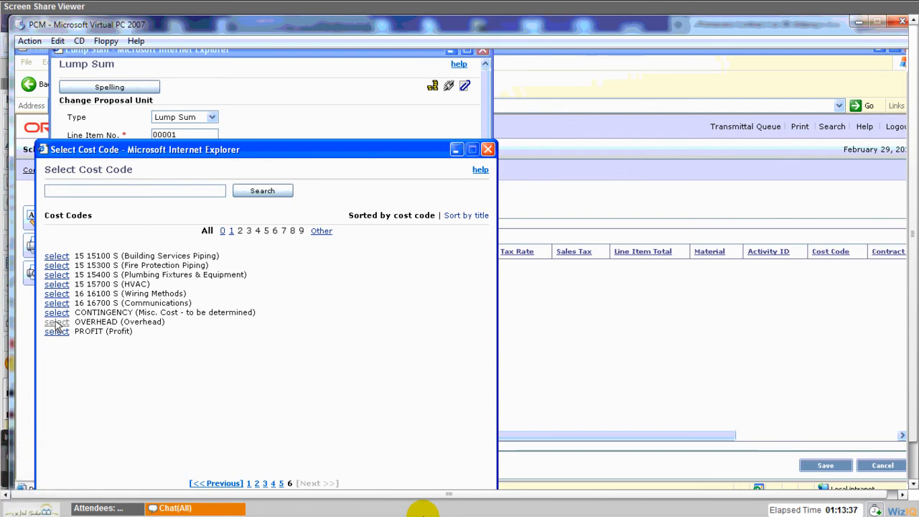
left_click(57, 322)
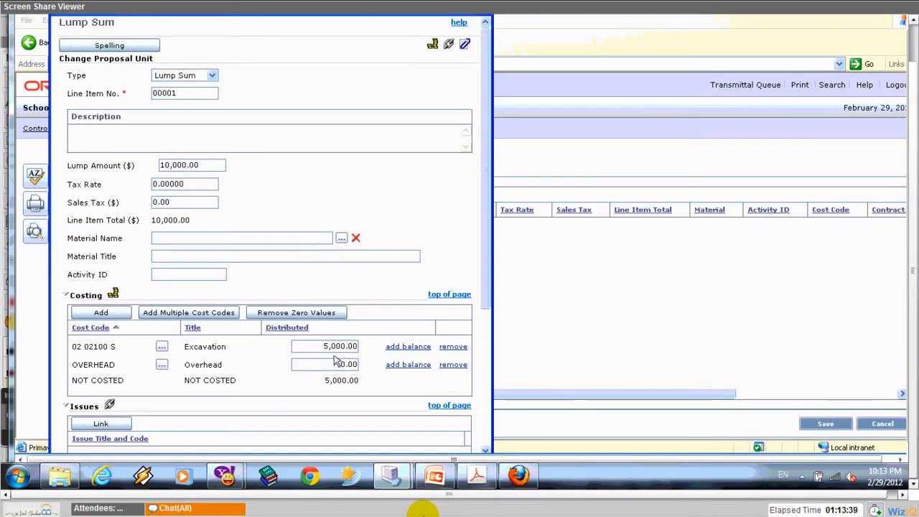
Distribute 8000 to Excavation and 2000 to Overhead, and save and close the line item.
double_click(336, 347)
type("8000")
double_click(336, 365)
type("2000")
left_click(336, 386)
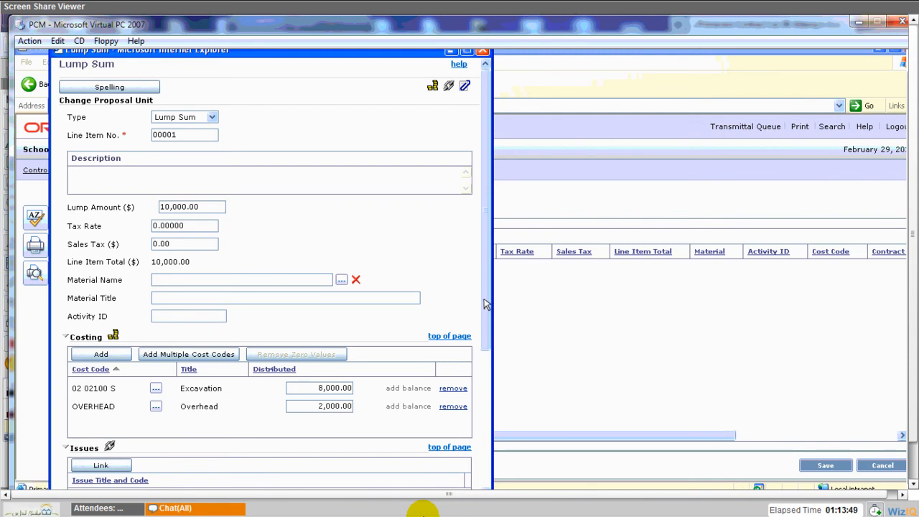
left_click_drag(486, 305, 490, 390)
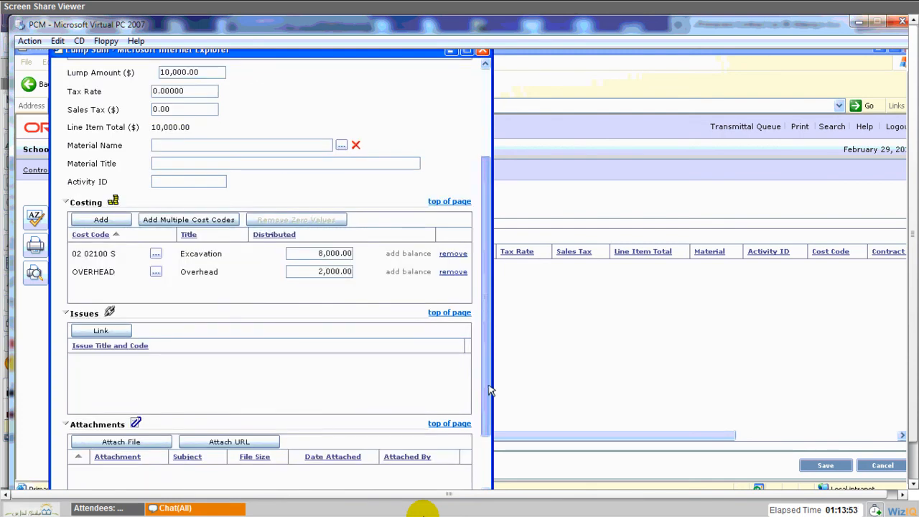
left_click_drag(489, 390, 489, 440)
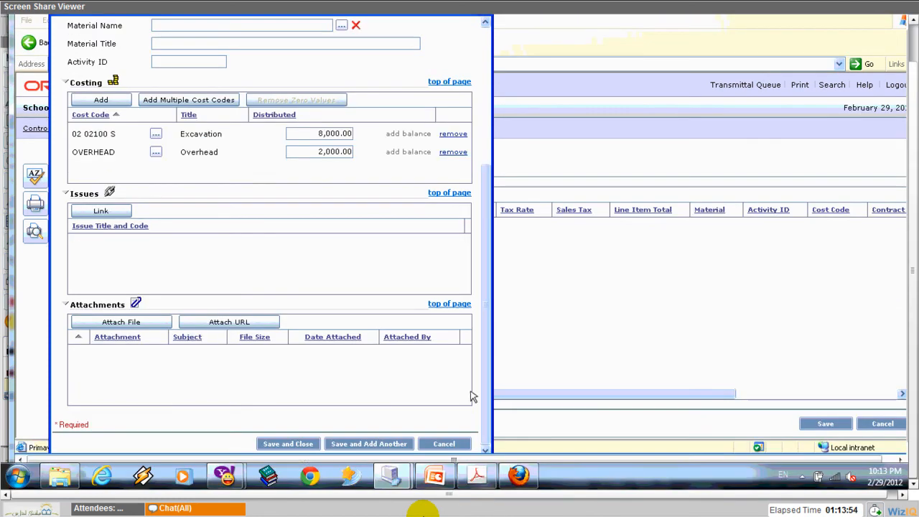
left_click(288, 444)
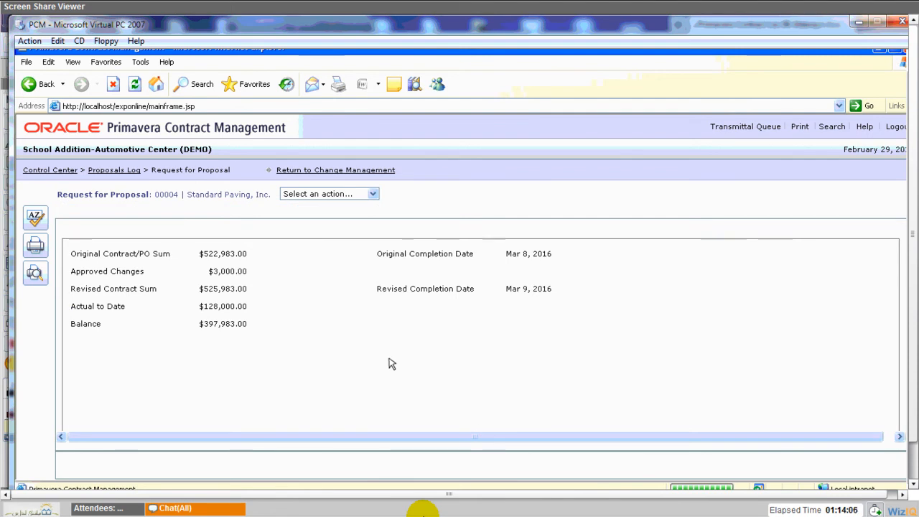
Review the request for proposal's general information, linked issues and status.
left_click(95, 213)
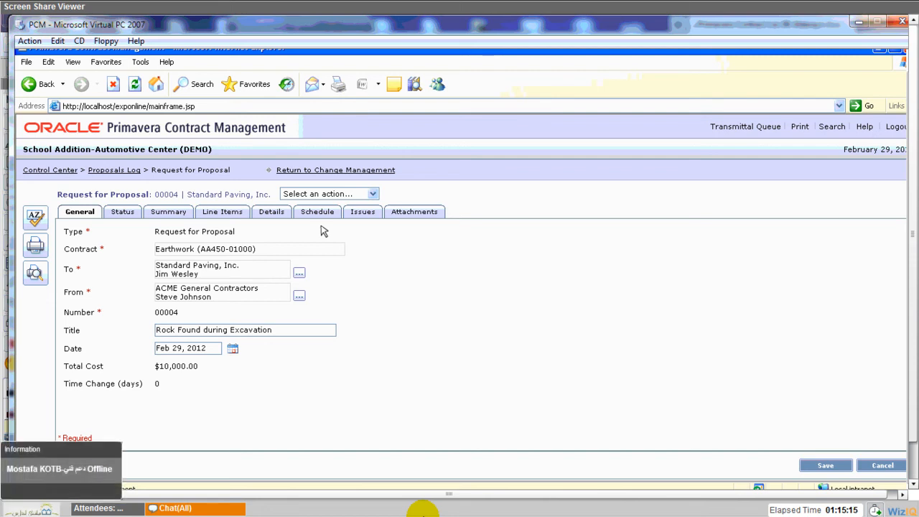
left_click(363, 212)
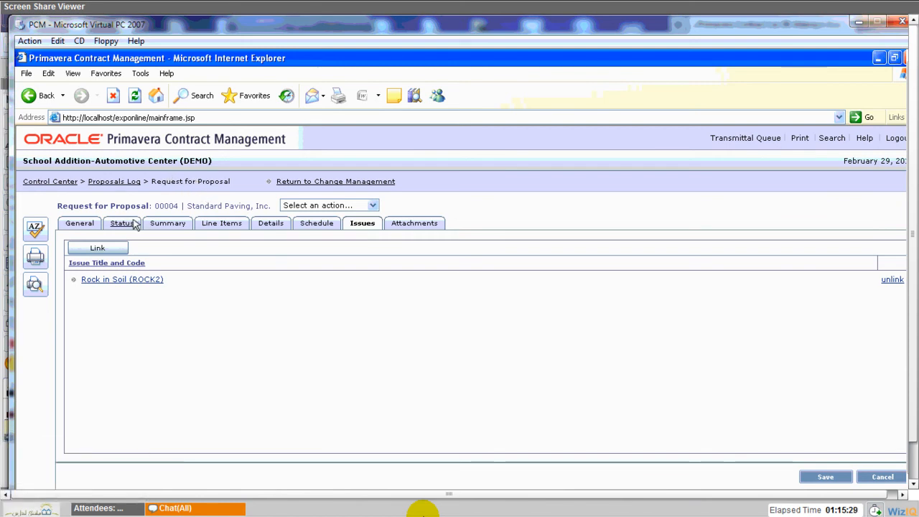
left_click(132, 224)
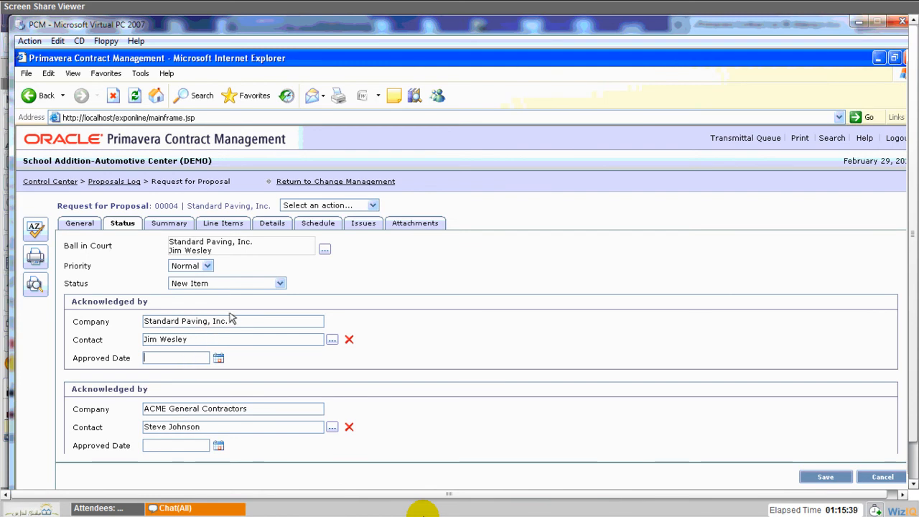
Set the approved date for both acknowledging companies to Feb 29, 2012, and save the request for proposal.
left_click(218, 357)
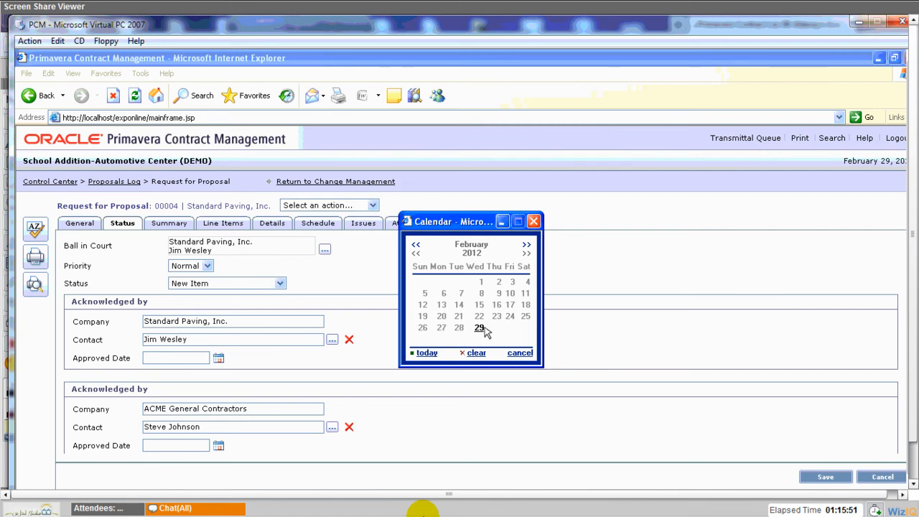
left_click(480, 328)
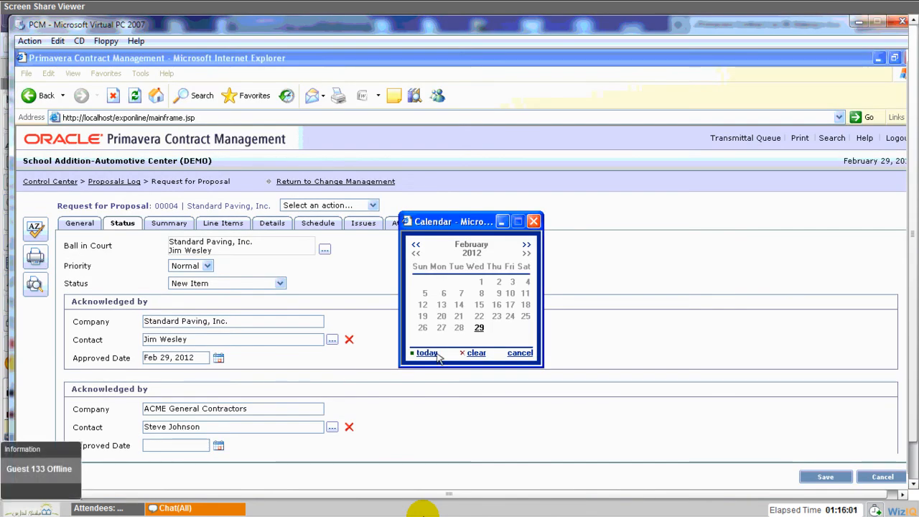
left_click(437, 356)
left_click(821, 478)
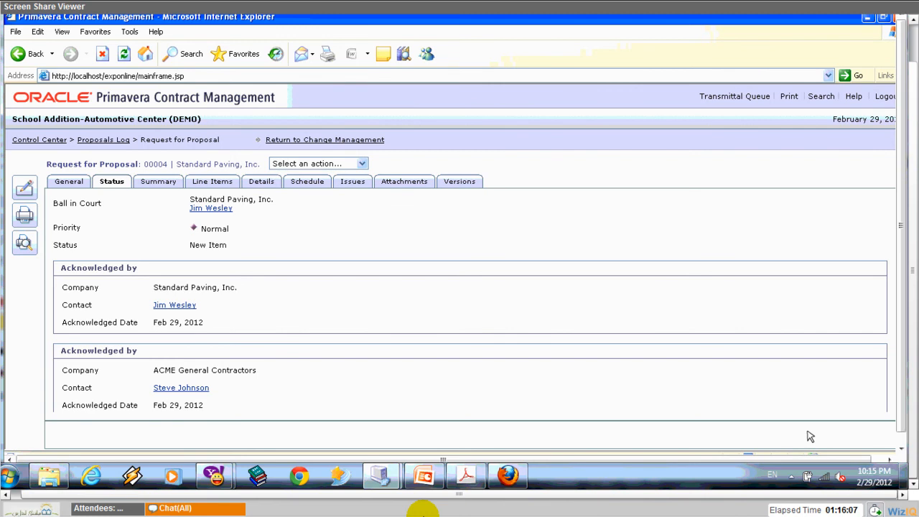
Return to the change management document and check the commitment's phase costs, projected cost and available row actions.
left_click(325, 140)
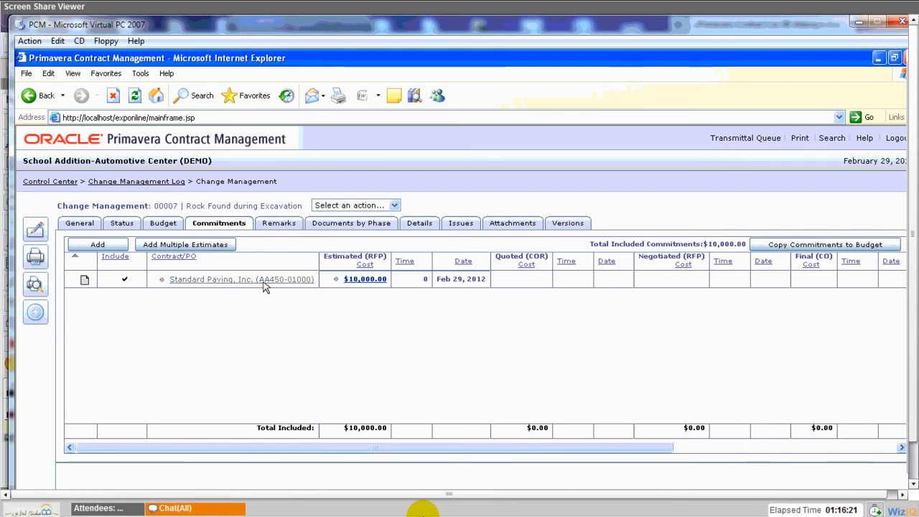
left_click_drag(440, 447, 621, 445)
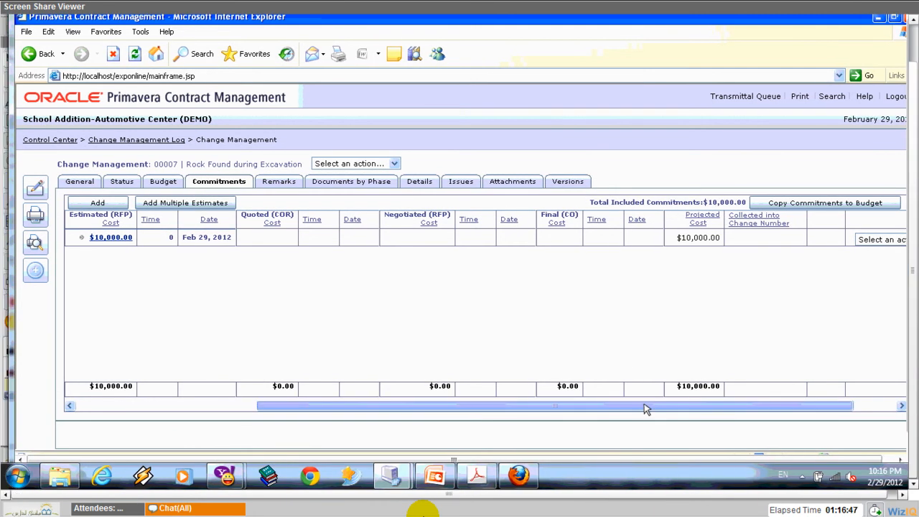
left_click_drag(646, 409, 691, 407)
left_click(897, 281)
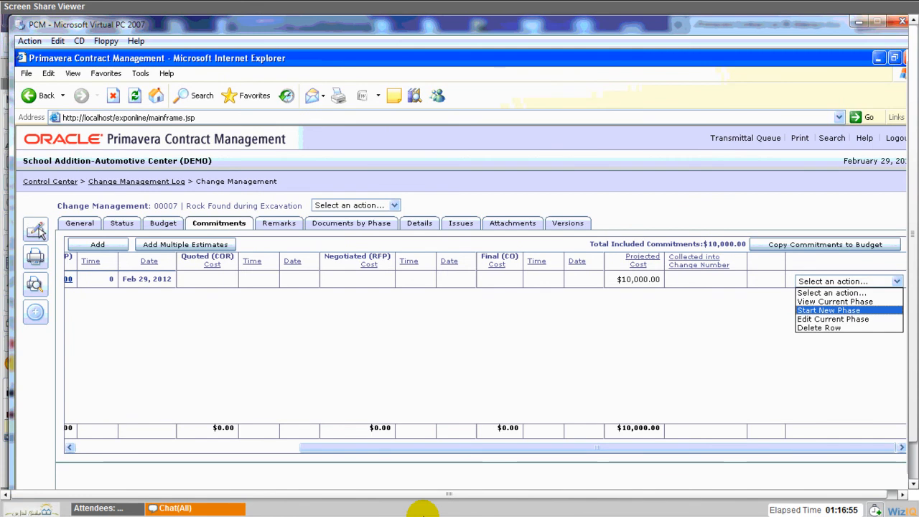
Open the change management document for editing, and view the Earthwork commitment's details before closing them.
left_click(41, 232)
left_click(43, 233)
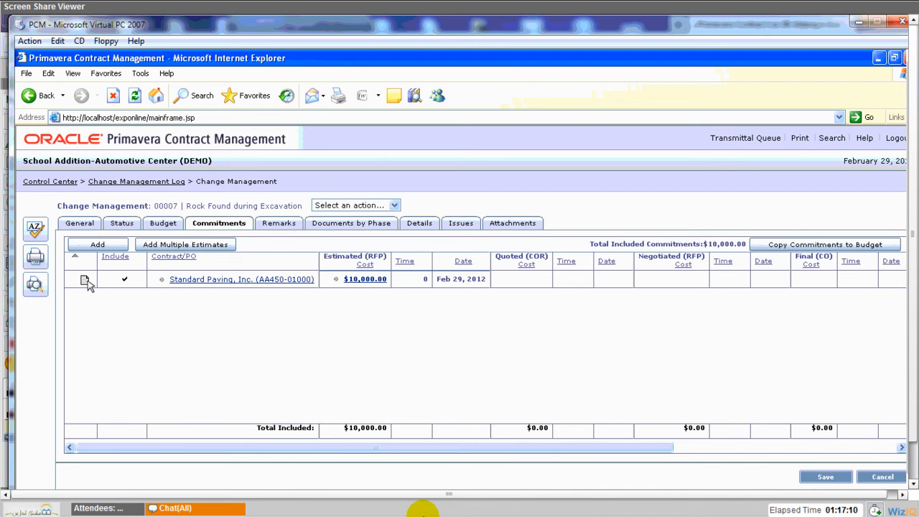
left_click(85, 281)
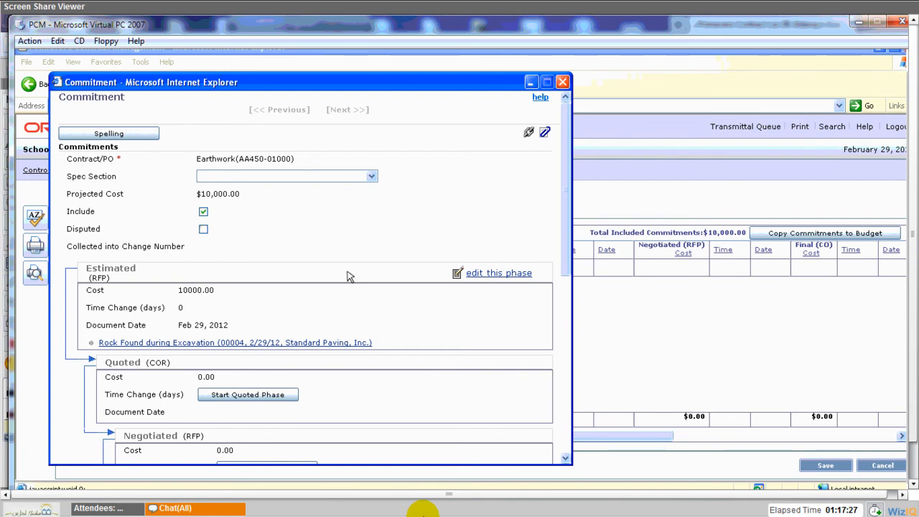
left_click(563, 82)
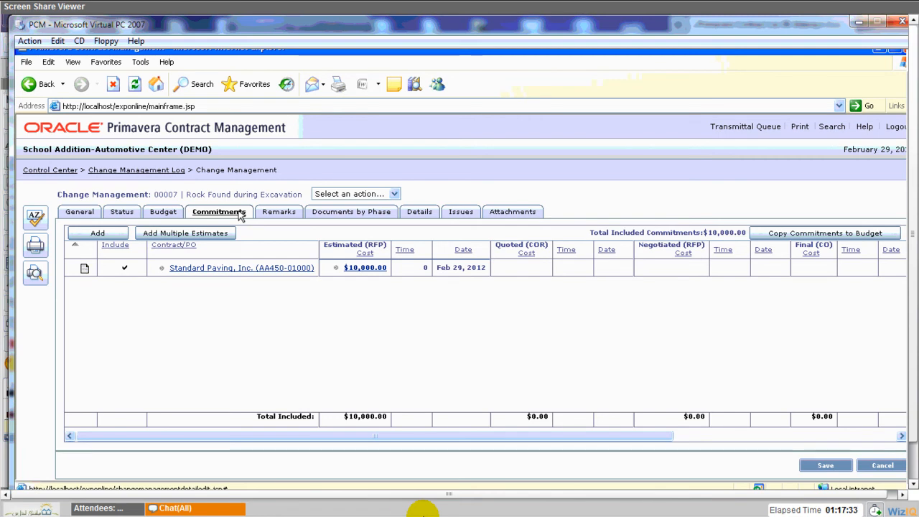
Reopen the Earthwork commitment and examine its projected cost and its Estimated, Quoted, Negotiated and Final phases.
left_click(84, 268)
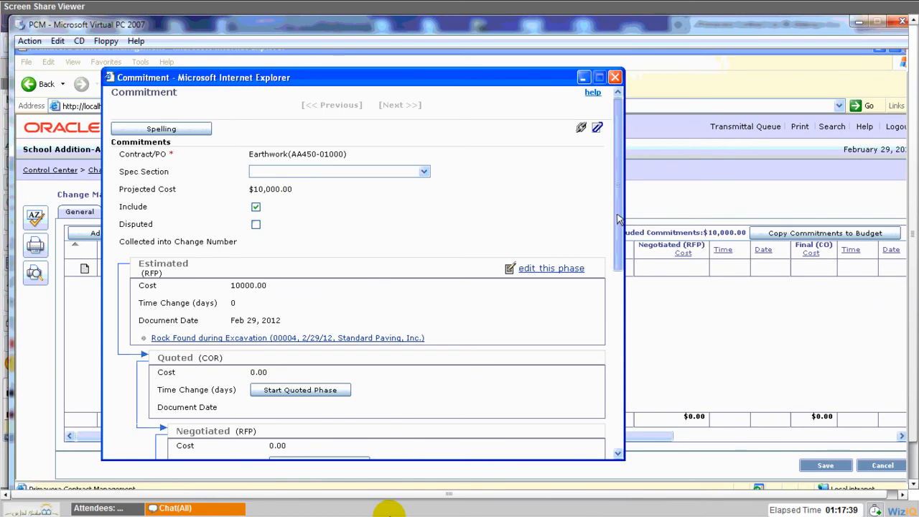
scroll(611, 218, "down", 1)
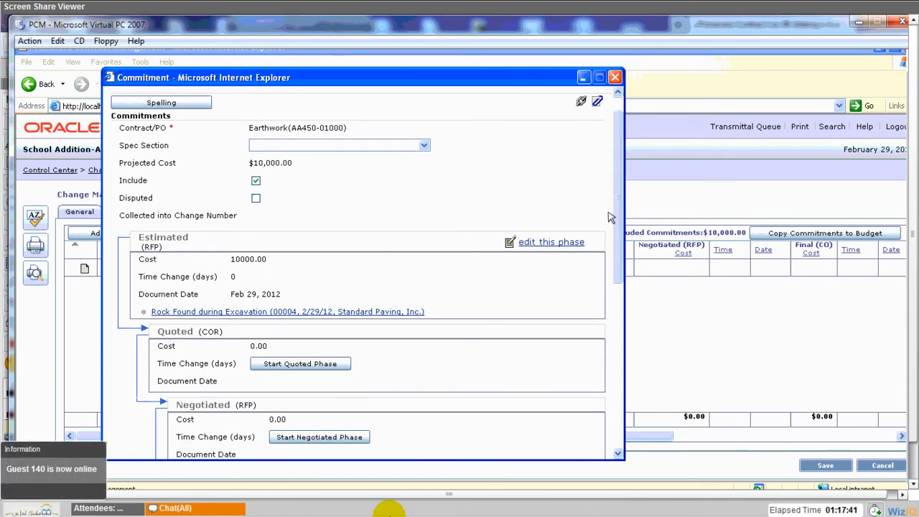
triple_click(269, 166)
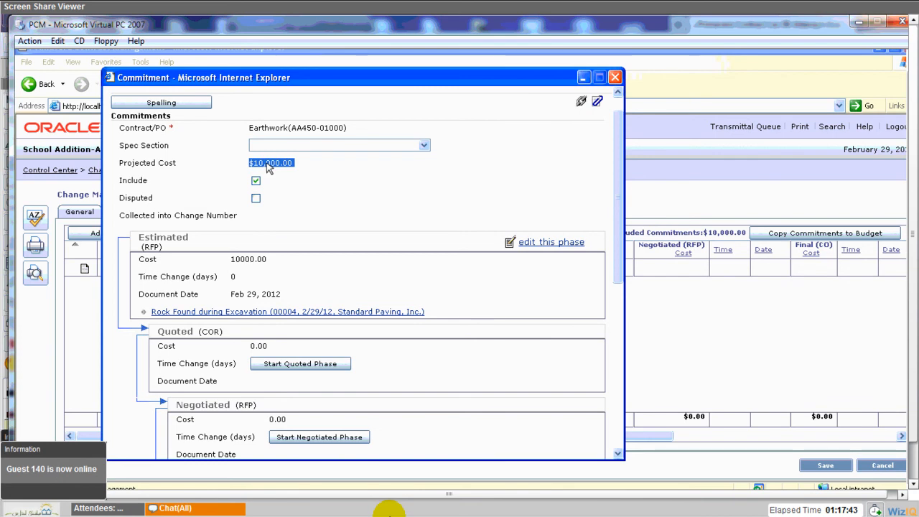
left_click(268, 165)
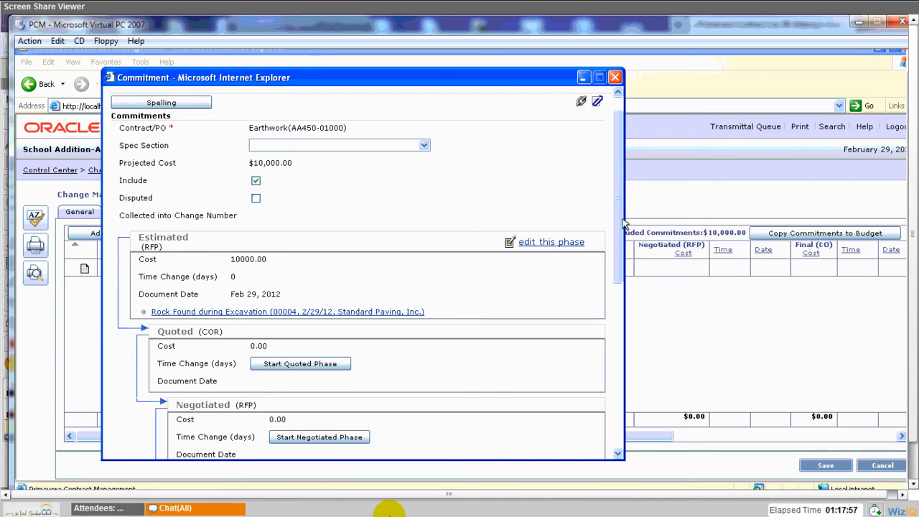
scroll(623, 224, "down", 2)
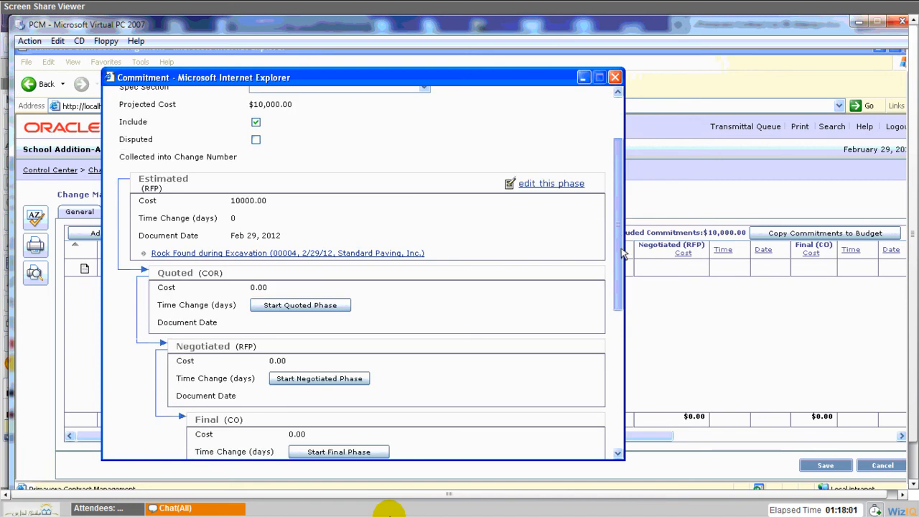
scroll(624, 253, "down", 1)
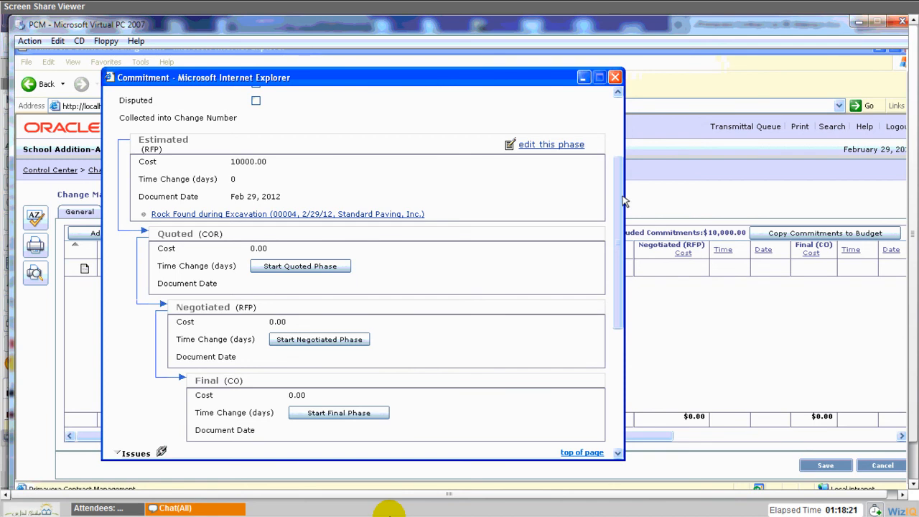
Edit the commitment's Estimated phase, set the request for proposal's schedule time change to 10 days, and save it.
scroll(623, 201, "down", 1)
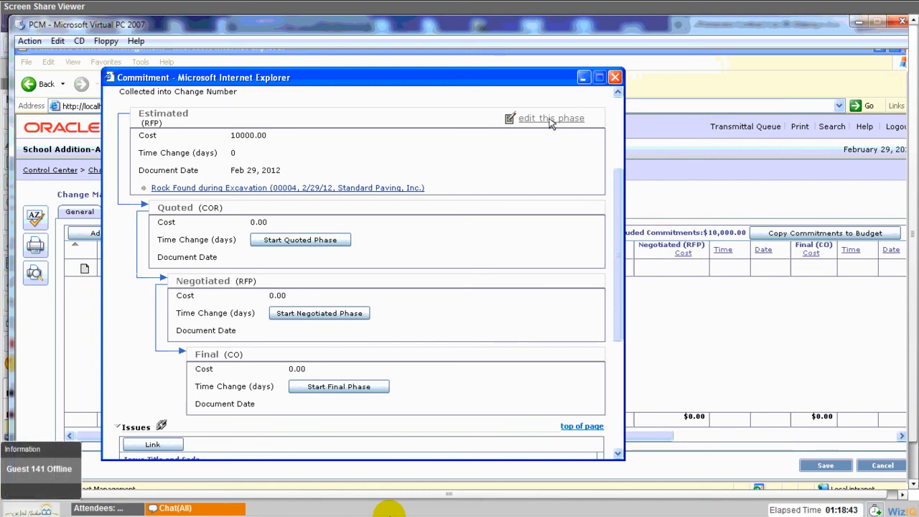
left_click(550, 120)
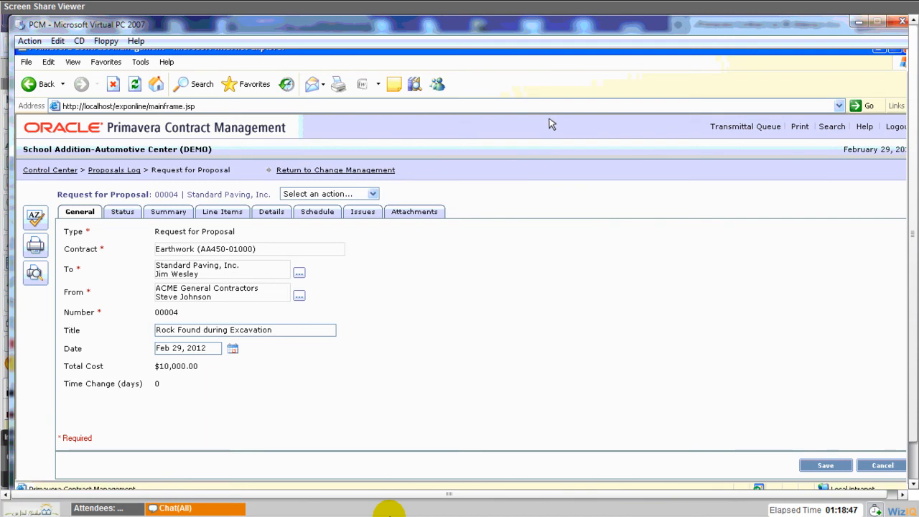
left_click(329, 211)
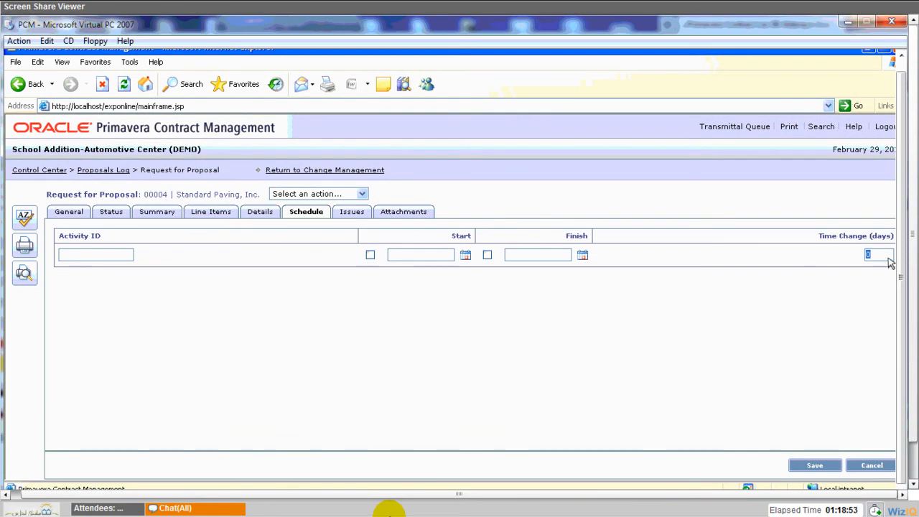
type("10")
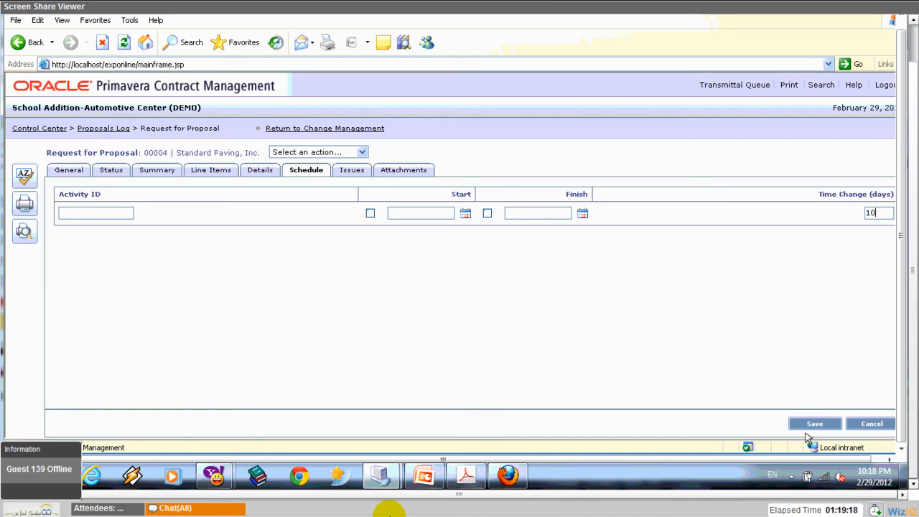
left_click(812, 427)
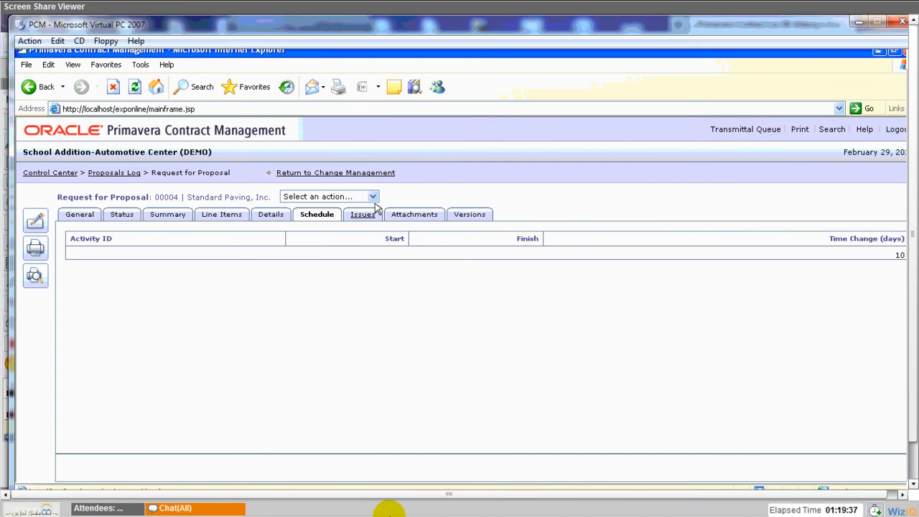
Return to the change management document and start the Earthwork commitment's Quoted phase as a change order request.
left_click(335, 173)
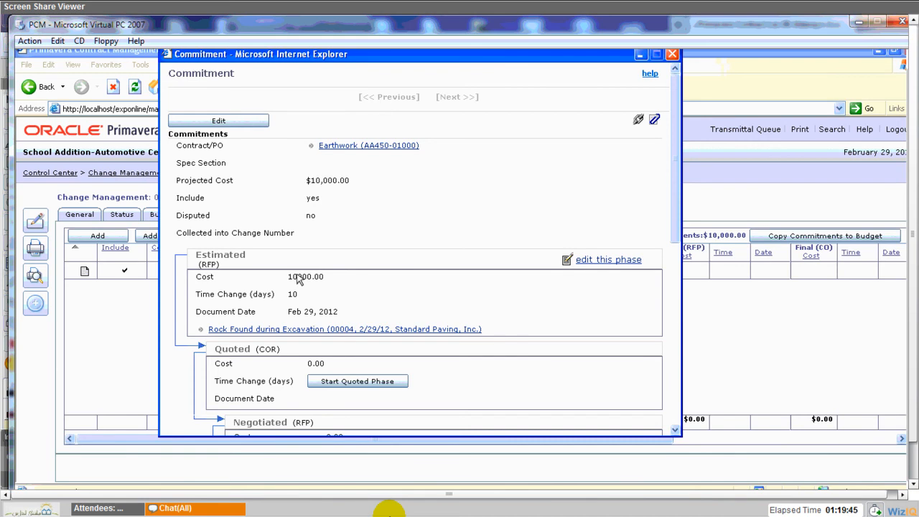
scroll(323, 273, "down", 5)
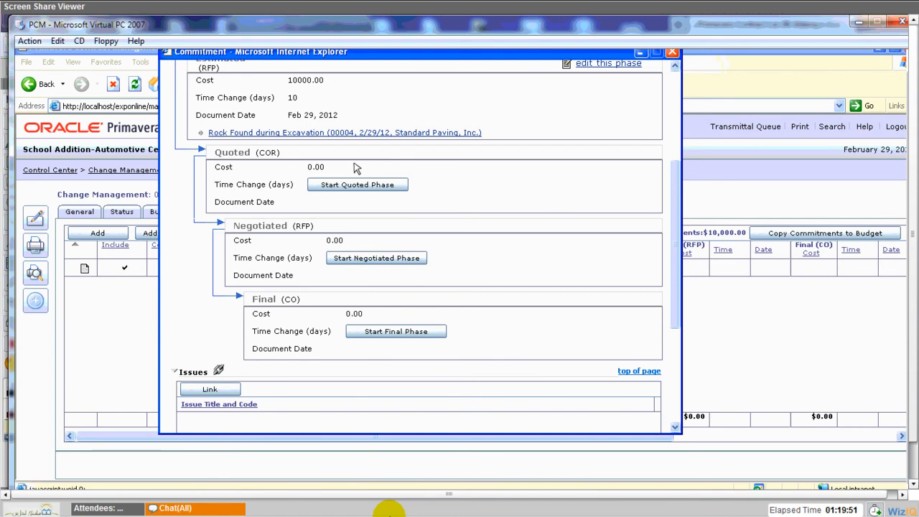
left_click(347, 184)
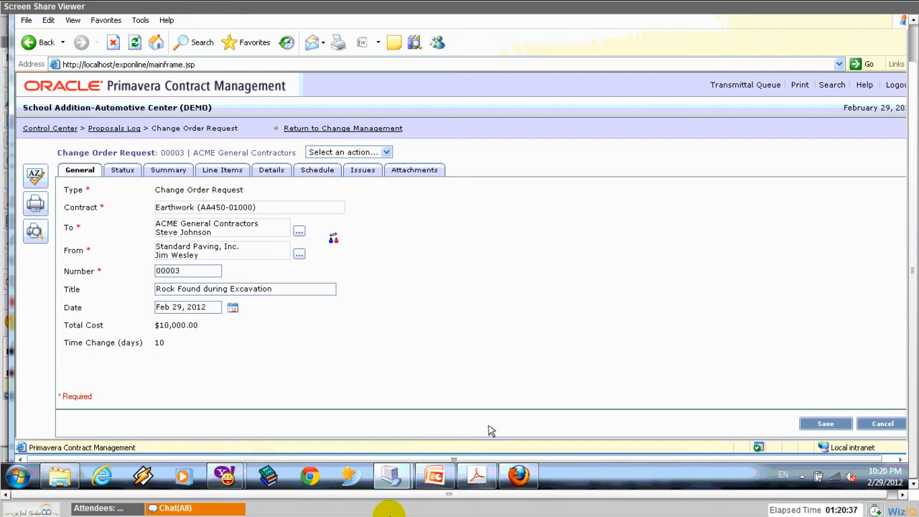
Switch to Presentation.pdf in Adobe Acrobat and review the diagram of the process from request for information to change order.
left_click(480, 471)
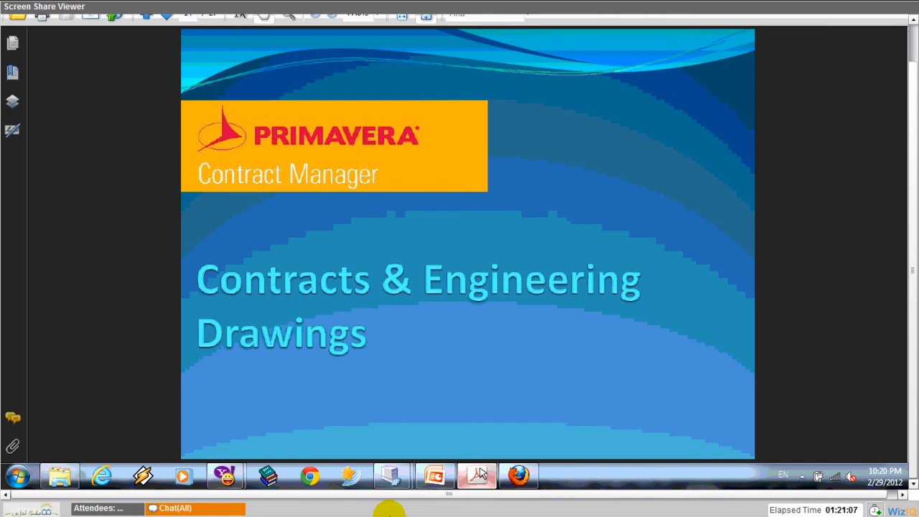
scroll(483, 471, "down", 1)
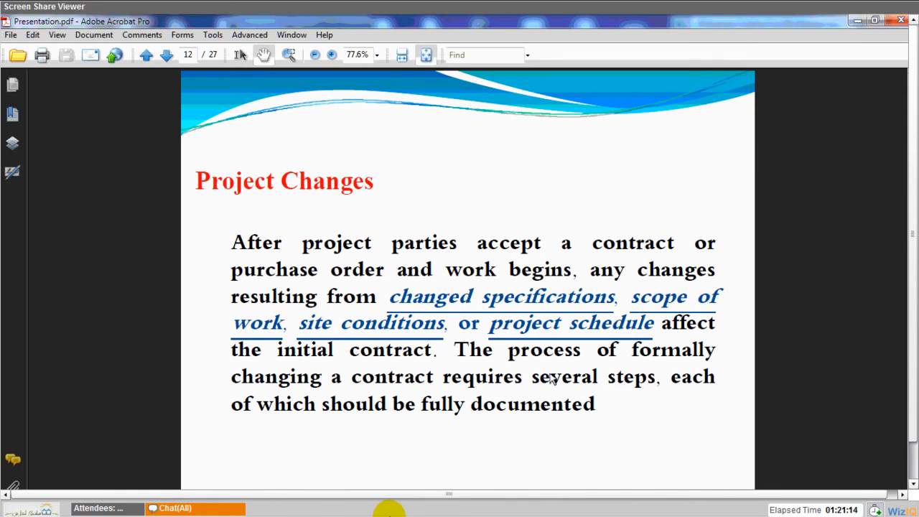
scroll(551, 378, "down", 2)
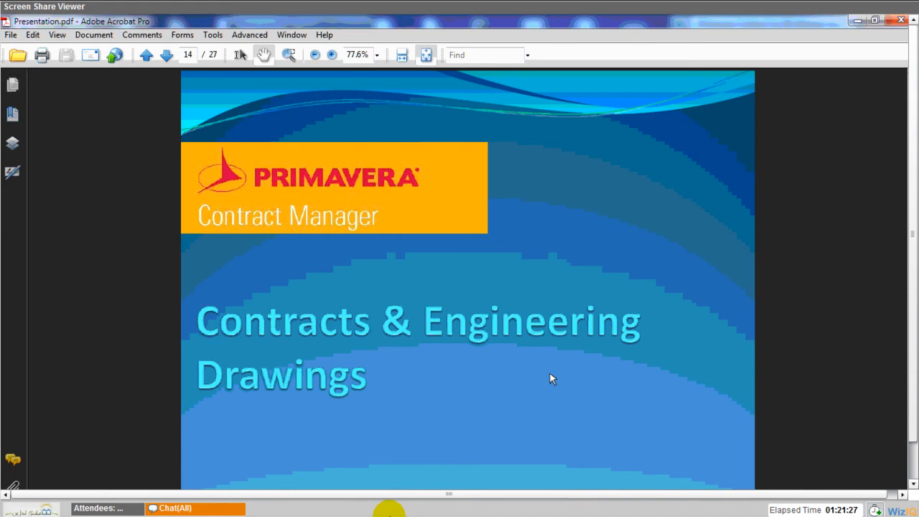
scroll(549, 373, "up", 1)
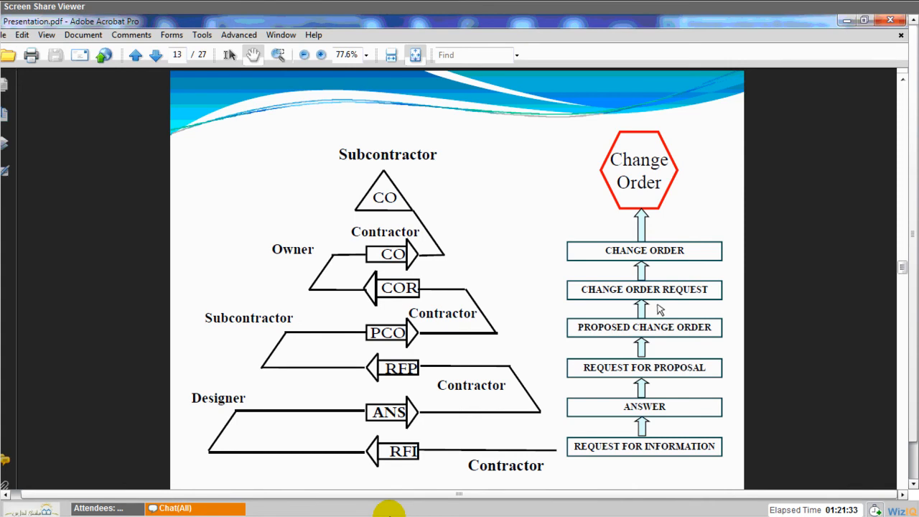
Switch back to Primavera Contract Management and set the lump amount of the change order request's line item 00001 to 9,000.
key("alt+Tab")
left_click(172, 212)
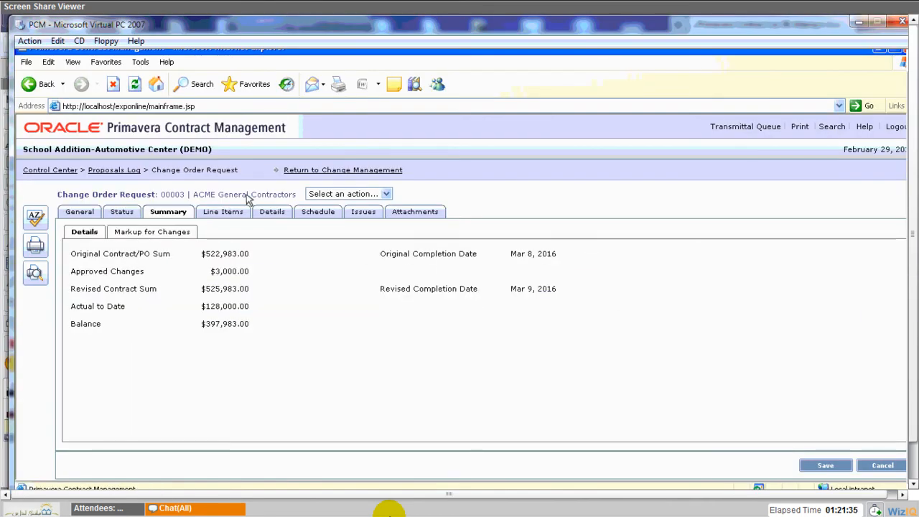
left_click(235, 214)
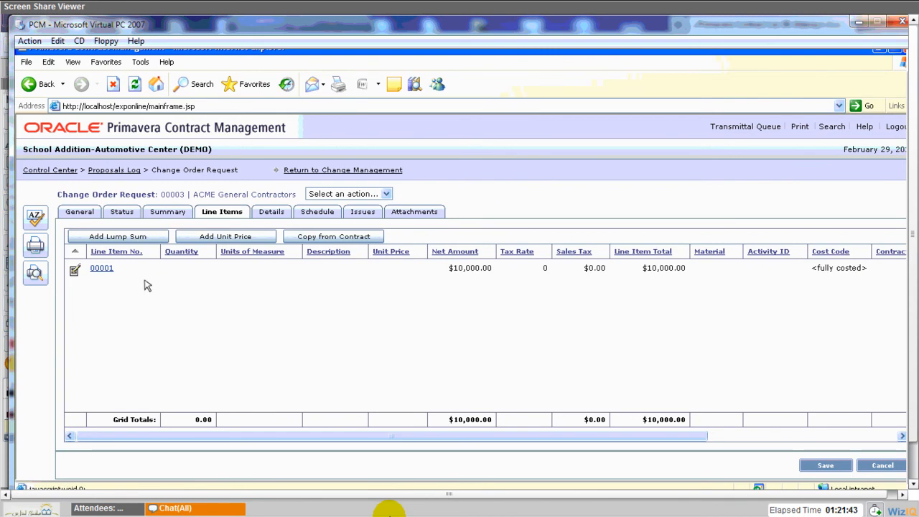
left_click(76, 271)
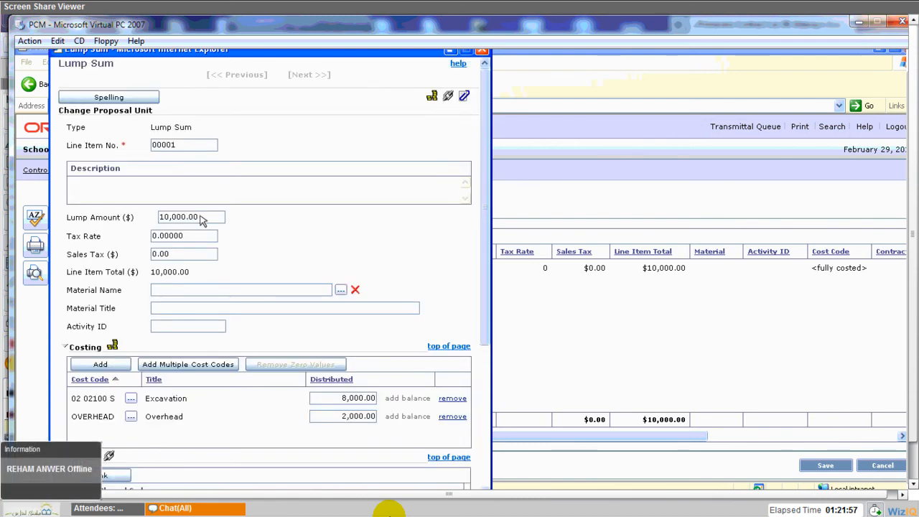
left_click_drag(200, 218, 159, 218)
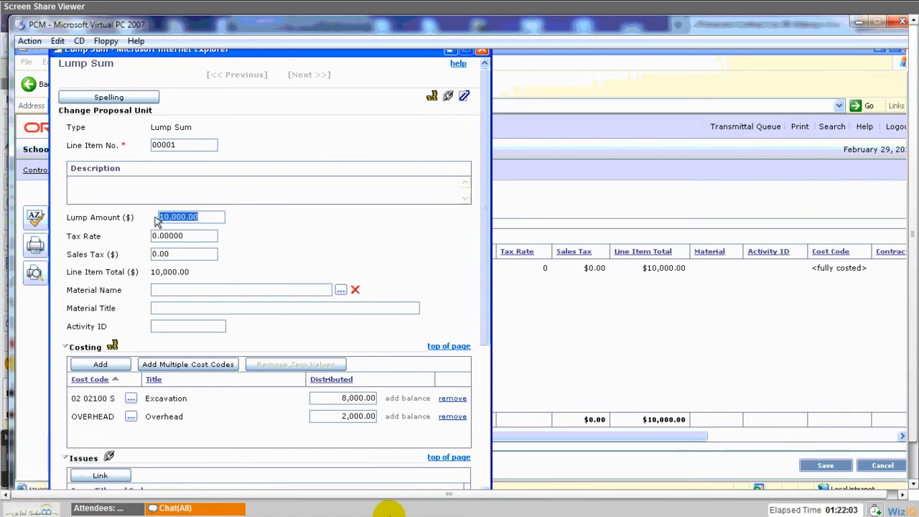
type("9")
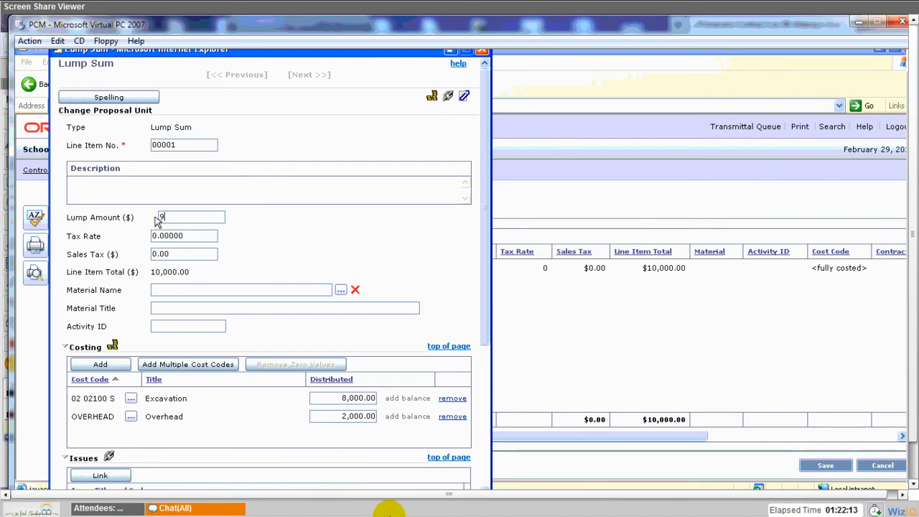
type("000")
key("Tab")
Set the distributed cost of the line item's Overhead cost code to 1,000.
left_click(353, 376)
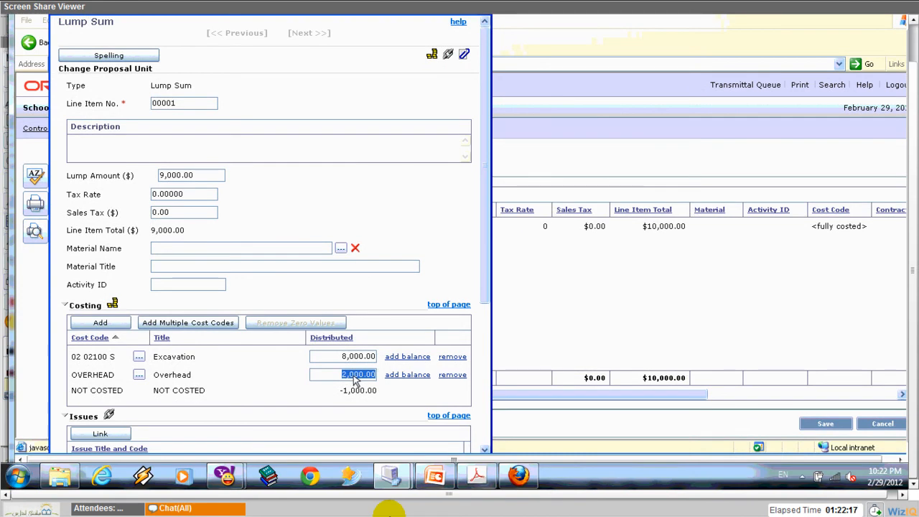
type("1000")
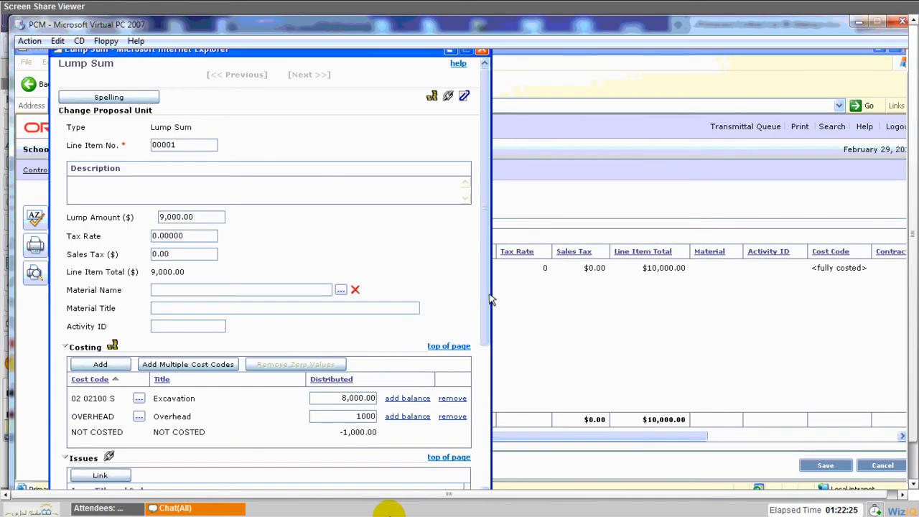
scroll(491, 301, "down", 3)
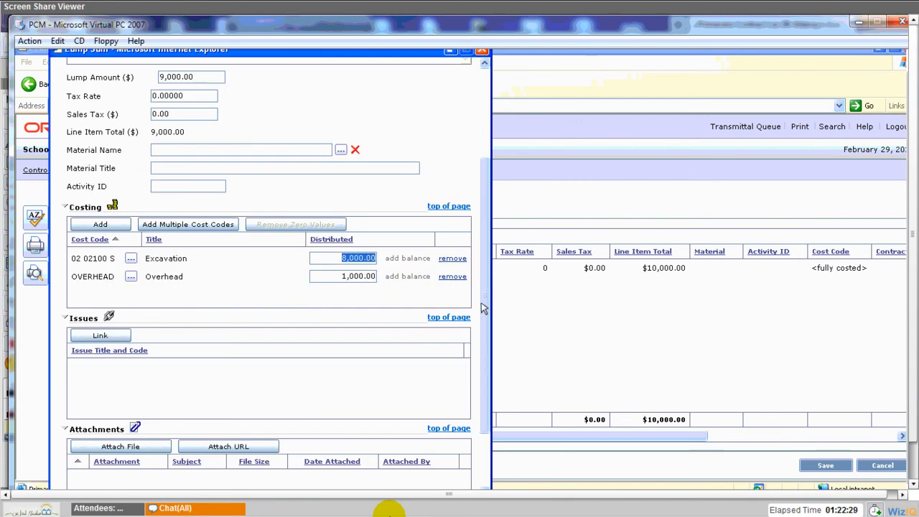
left_click_drag(481, 303, 486, 364)
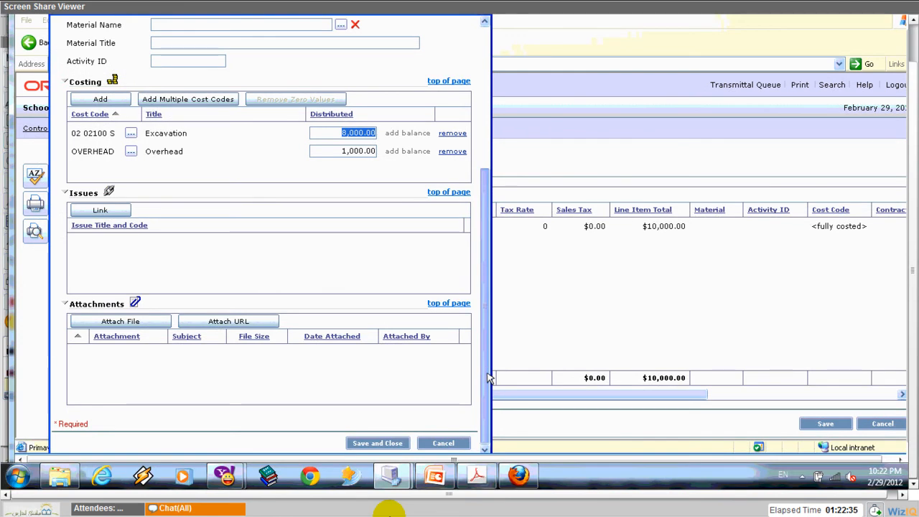
View the virtual machine's taskbar properties and accept them.
right_click(685, 443)
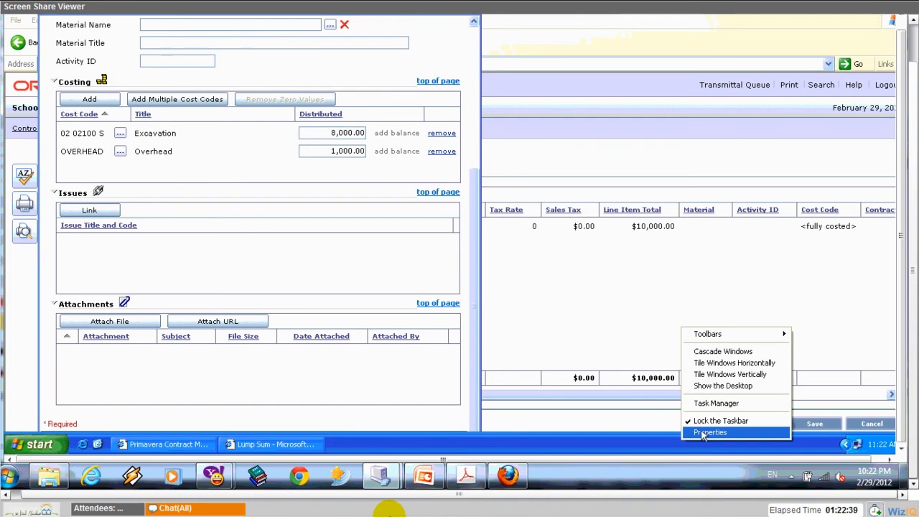
left_click(707, 433)
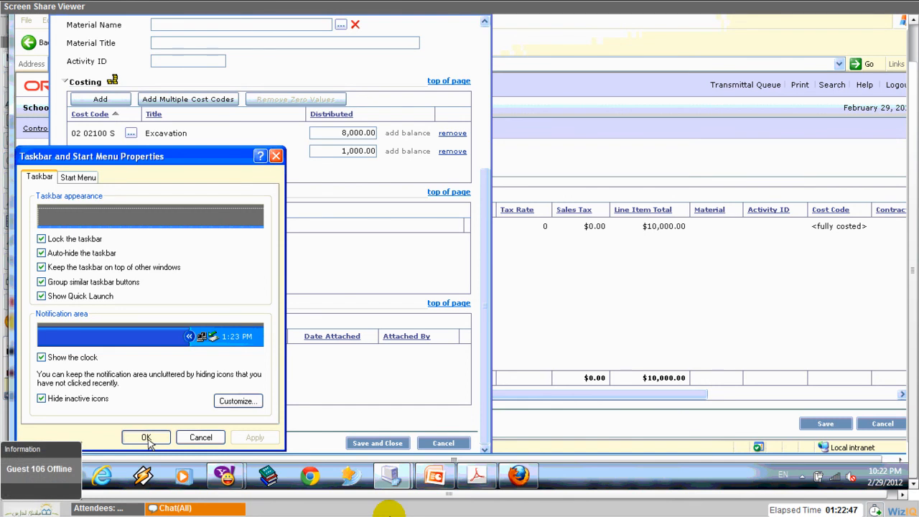
left_click(146, 438)
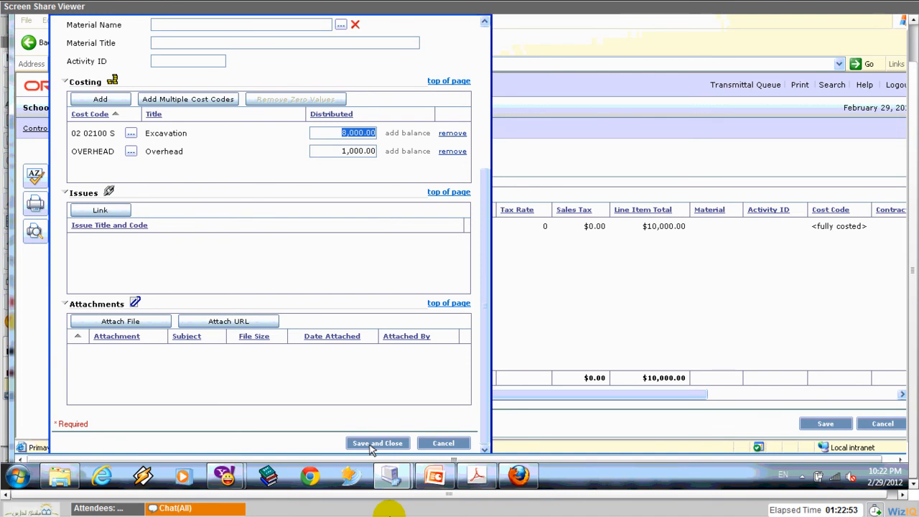
Save the 9,000 line item, and start the Negotiated phase from the change management document's Earthwork commitment.
left_click(375, 444)
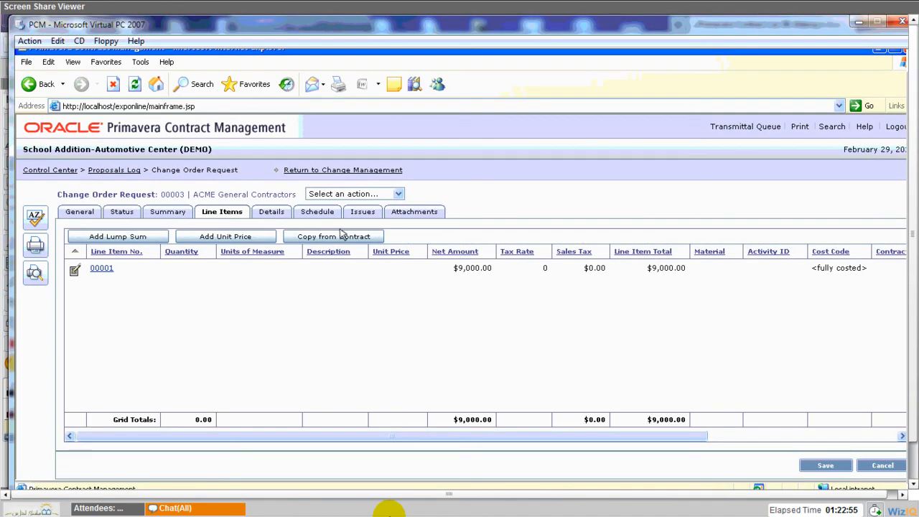
left_click(342, 169)
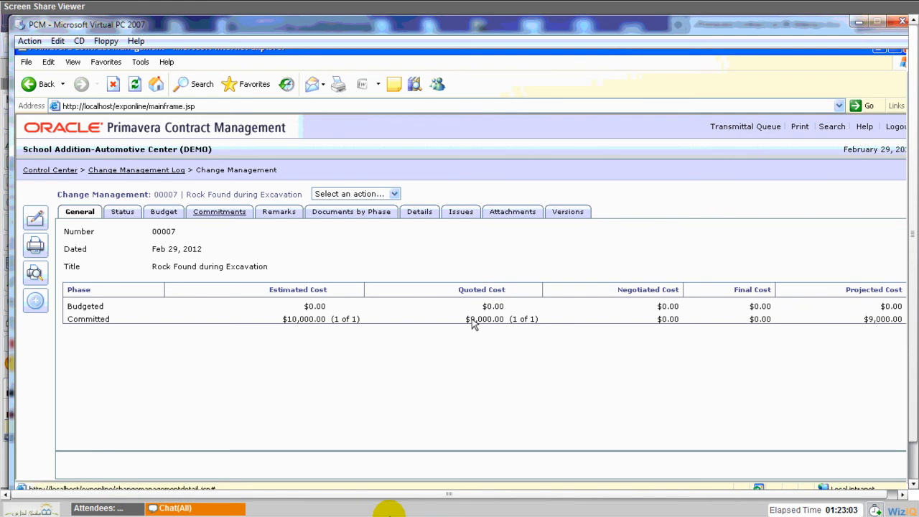
left_click(223, 212)
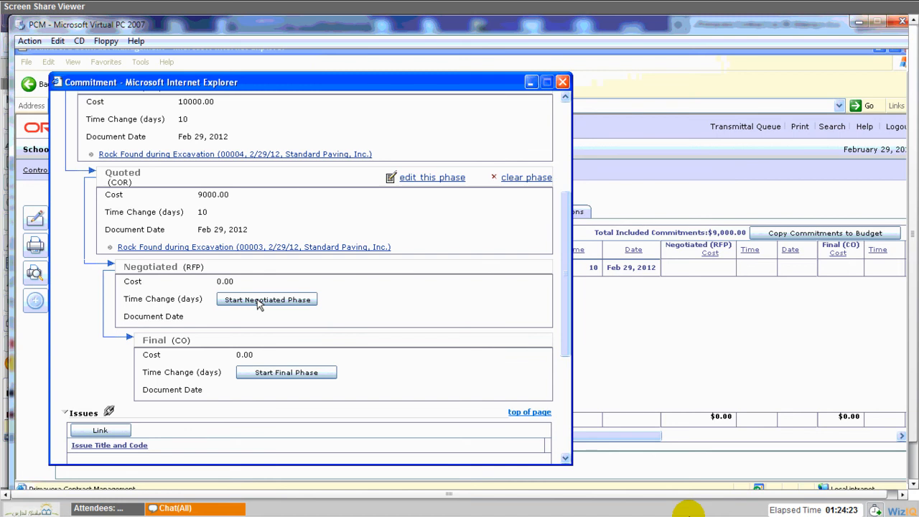
left_click(260, 301)
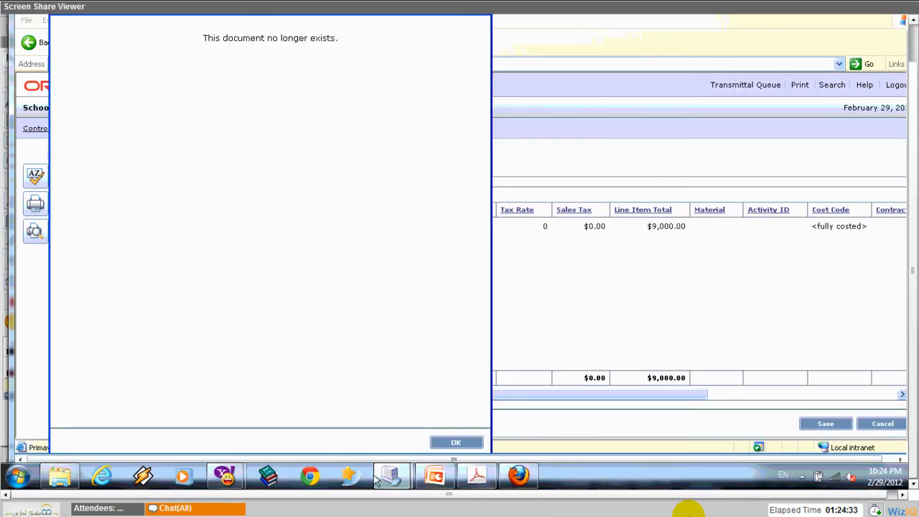
Set the negotiated request for proposal's line item to a lump amount of 8,000 with 7,000 distributed to Excavation, and save it.
left_click(474, 443)
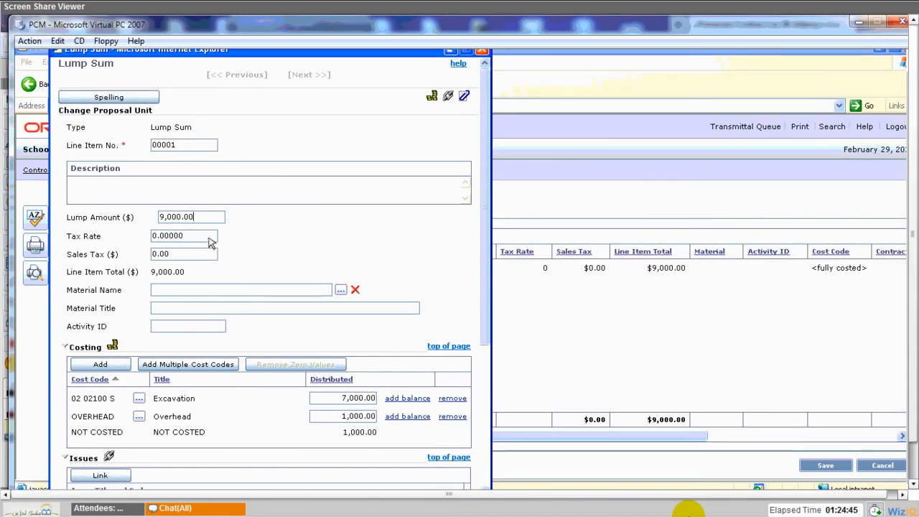
left_click_drag(195, 217, 160, 218)
type("8000")
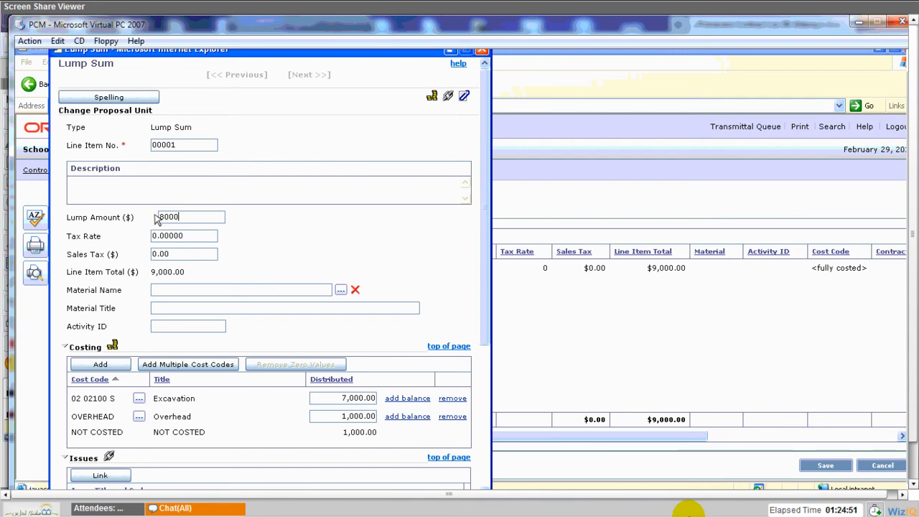
left_click(266, 245)
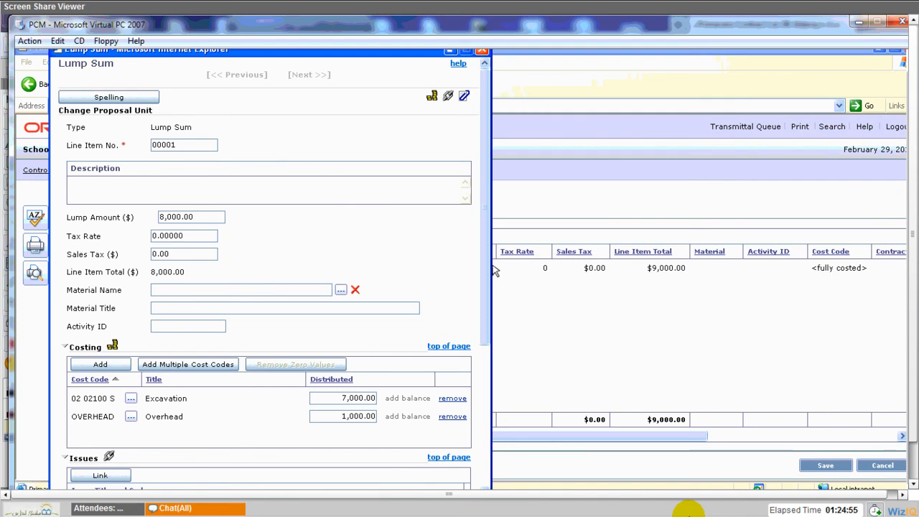
scroll(494, 270, "down", 2)
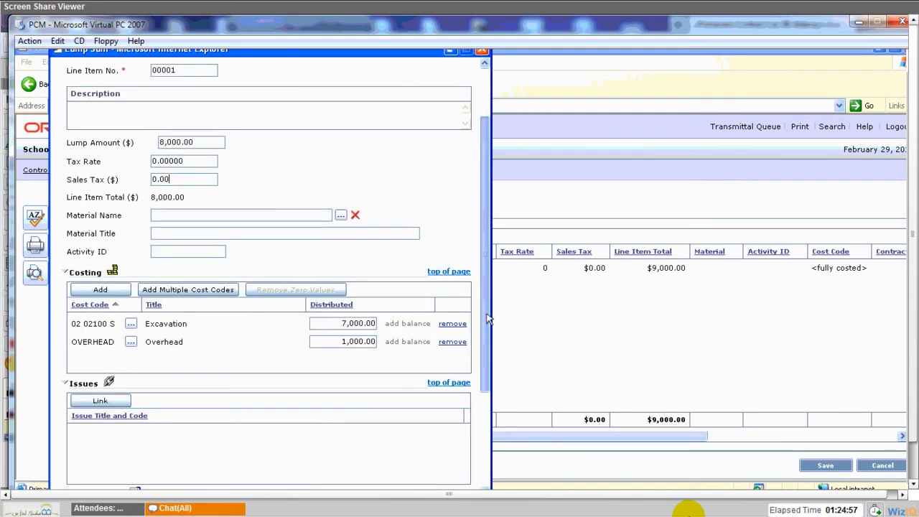
scroll(487, 319, "down", 4)
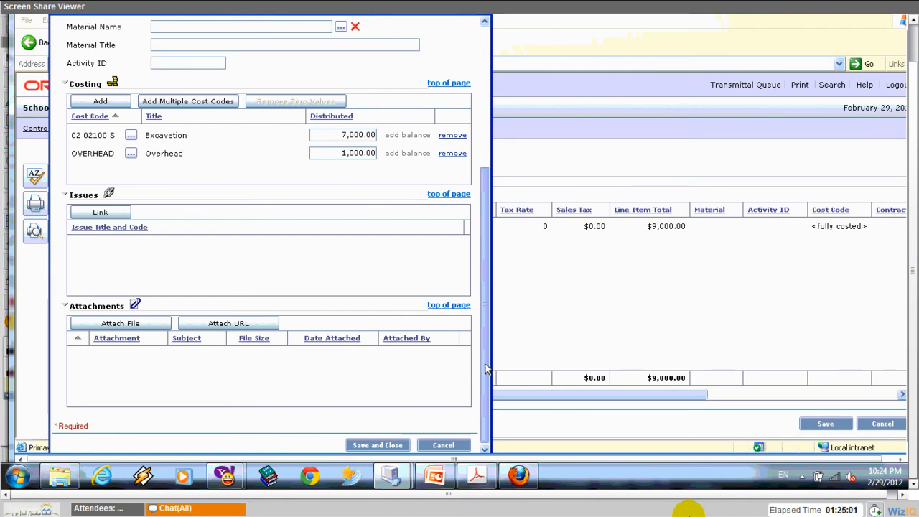
left_click_drag(485, 365, 483, 366)
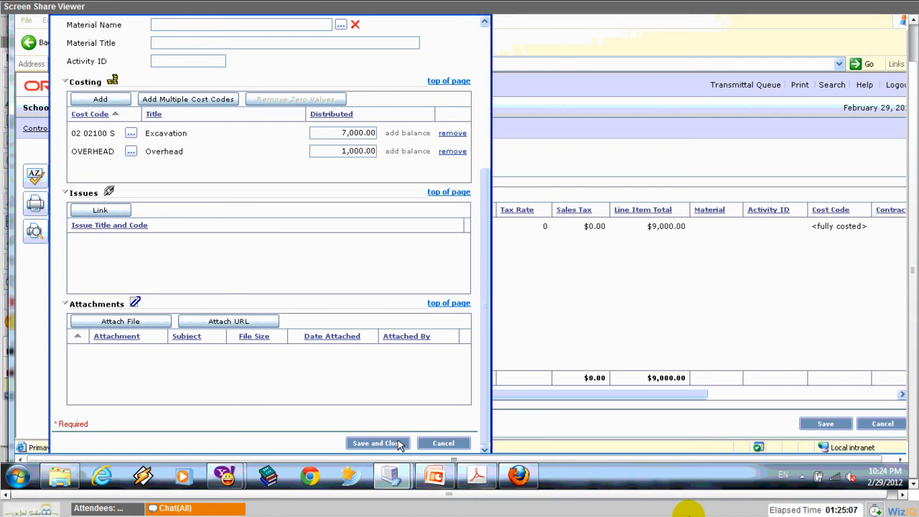
left_click(400, 445)
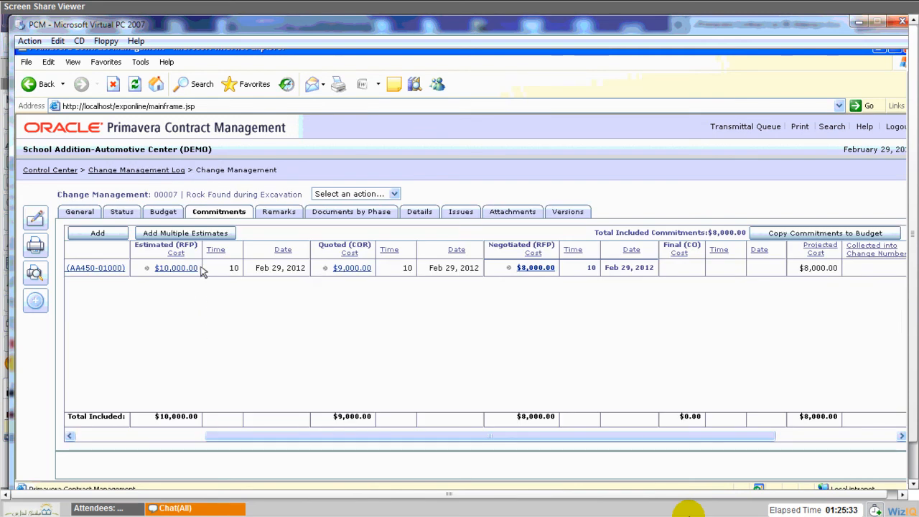
left_click(199, 268)
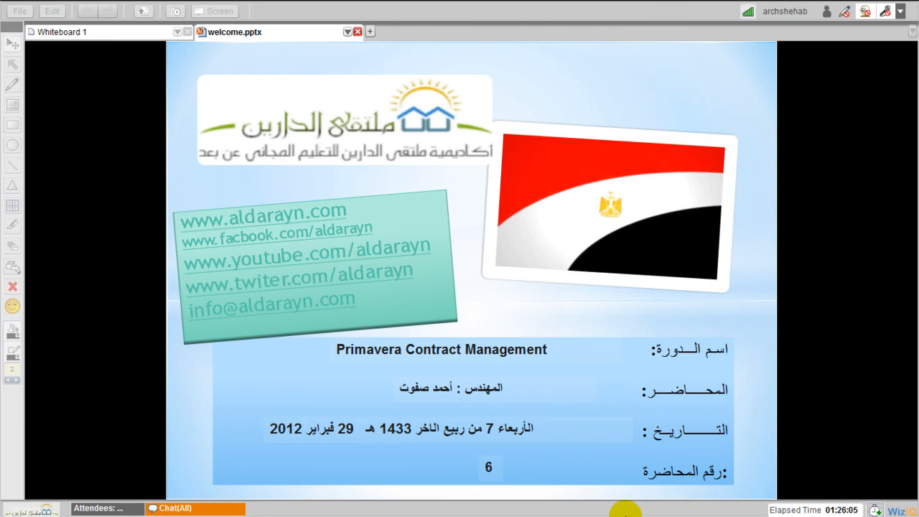
Show the class chat and submit "Clear" as the answer to the poll on understanding commitments in CM.
left_click(207, 507)
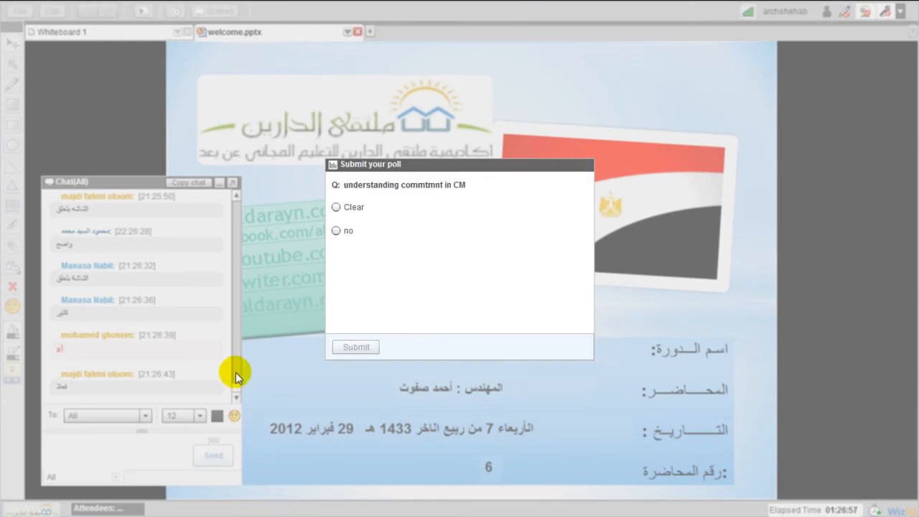
left_click(334, 207)
left_click(355, 346)
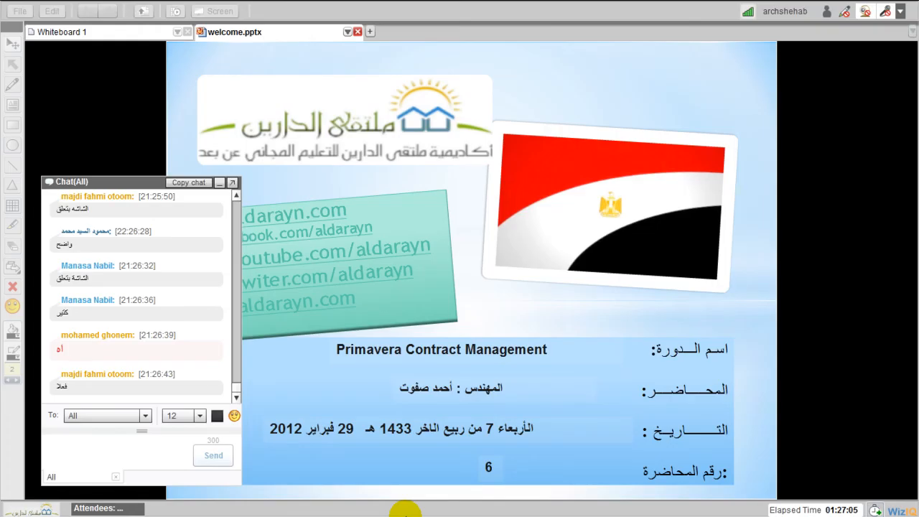
Send the chat message "التسجيل كويس في تأخير بسيط في الصوره" to everyone in the class.
left_click(180, 456)
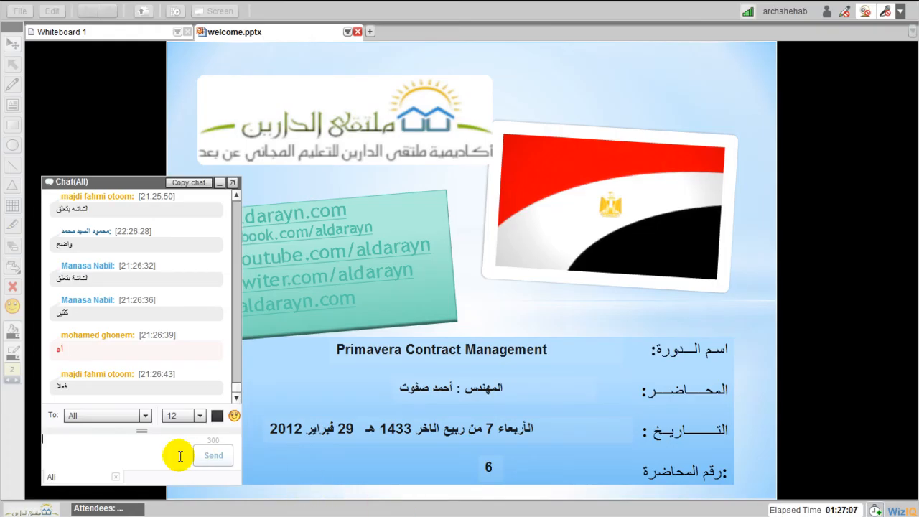
type("التسجيل")
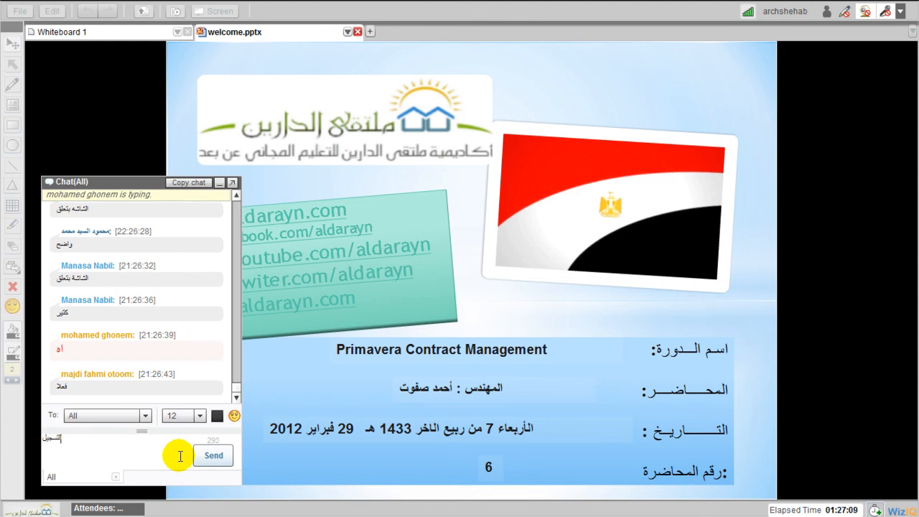
type(" كويس في تا")
type("خير")
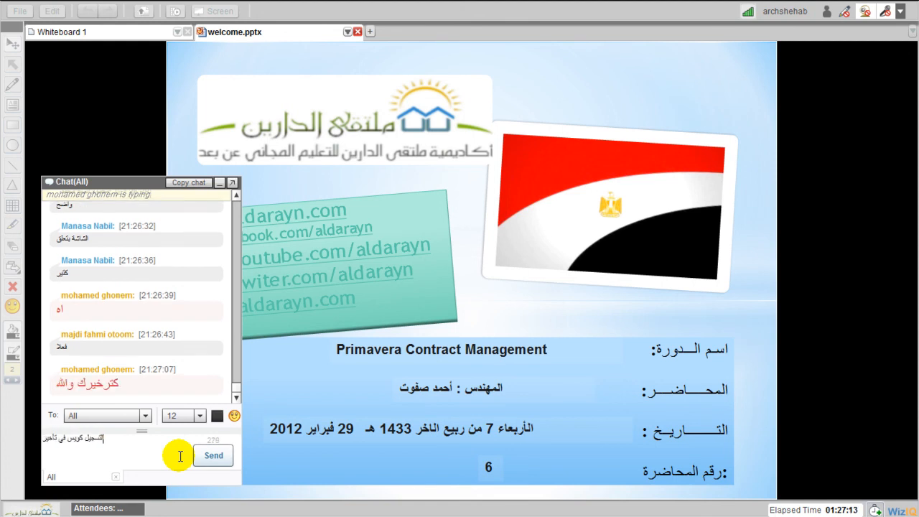
type(" بسيط في")
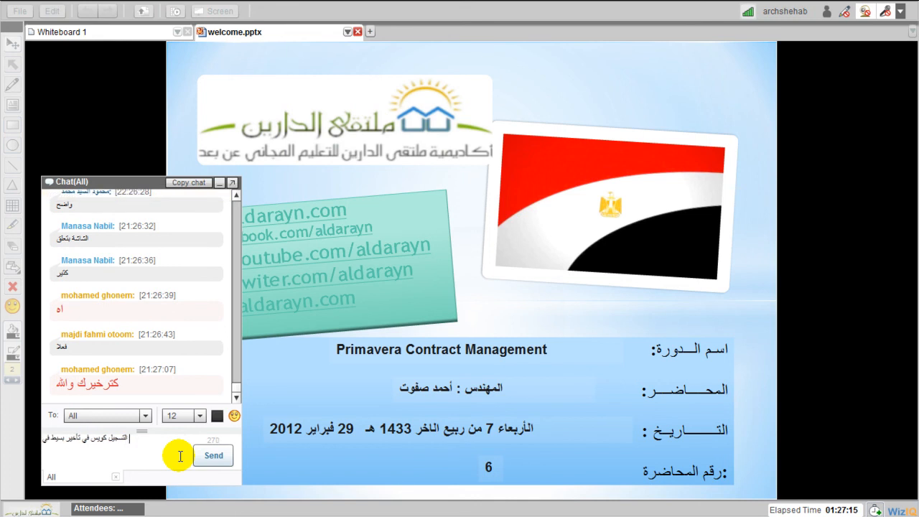
type(" الصوره")
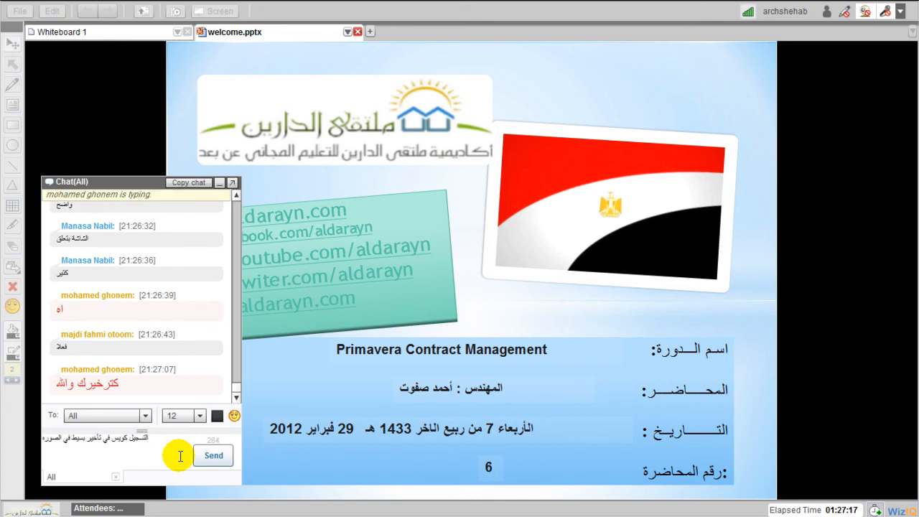
key("Return")
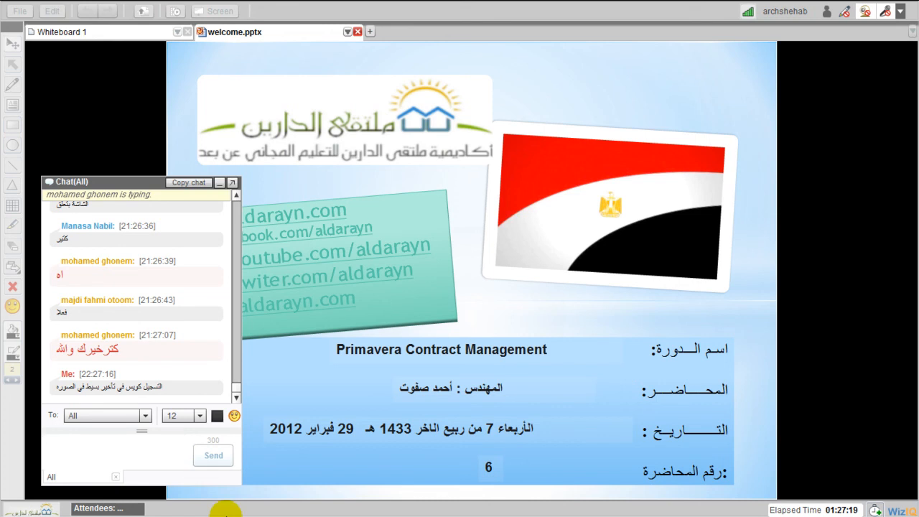
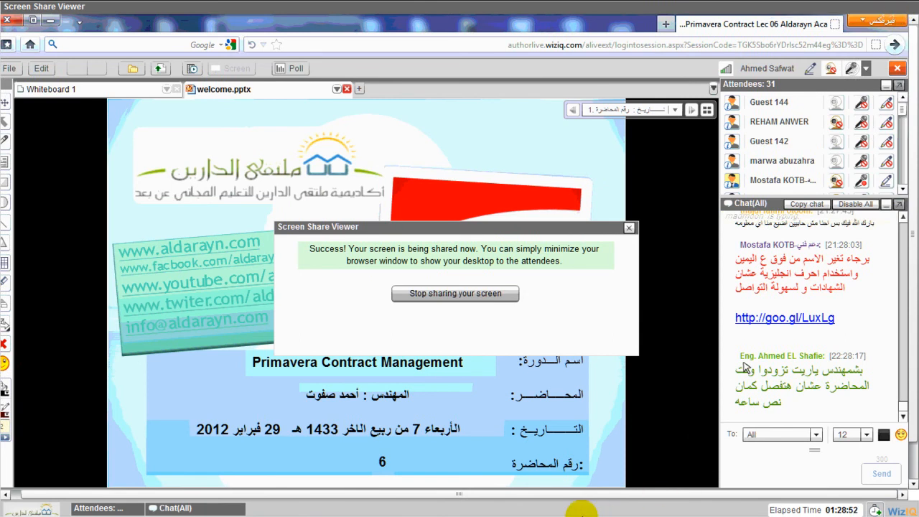
Switch to the PCM virtual machine and set the negotiated line item's lump amount to 8,500 with 7,500 distributed to Excavation.
mouse_move(410, 482)
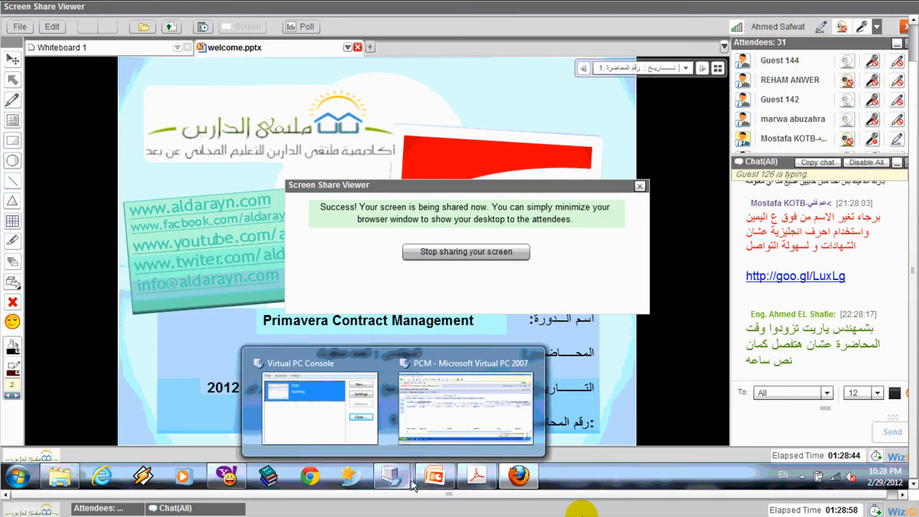
left_click(411, 436)
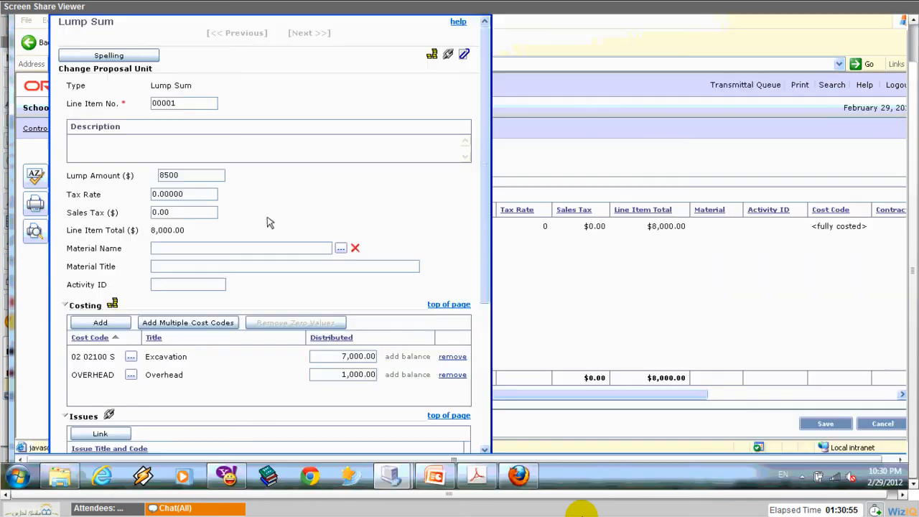
left_click(357, 374)
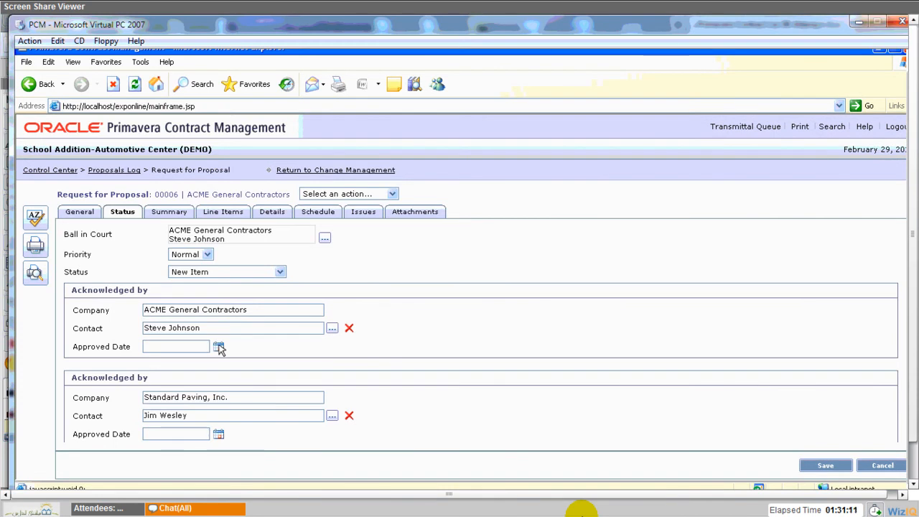
Set the approved date for ACME General Contractors in the negotiated request for proposal to today, and review the commitment's phases.
left_click(219, 346)
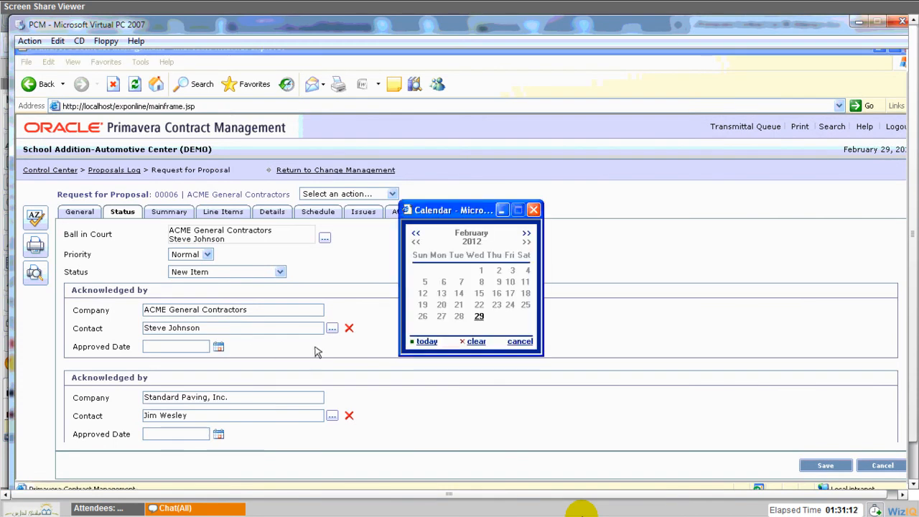
left_click(427, 342)
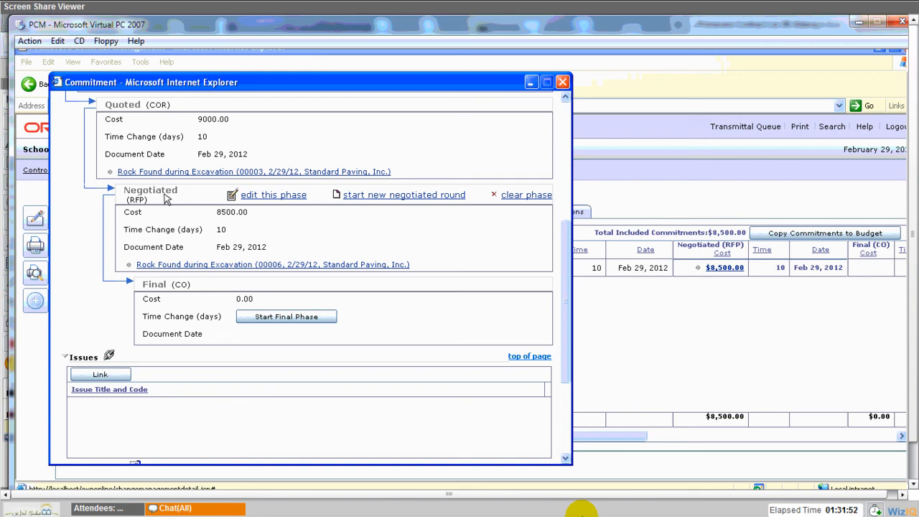
scroll(165, 199, "up", 1)
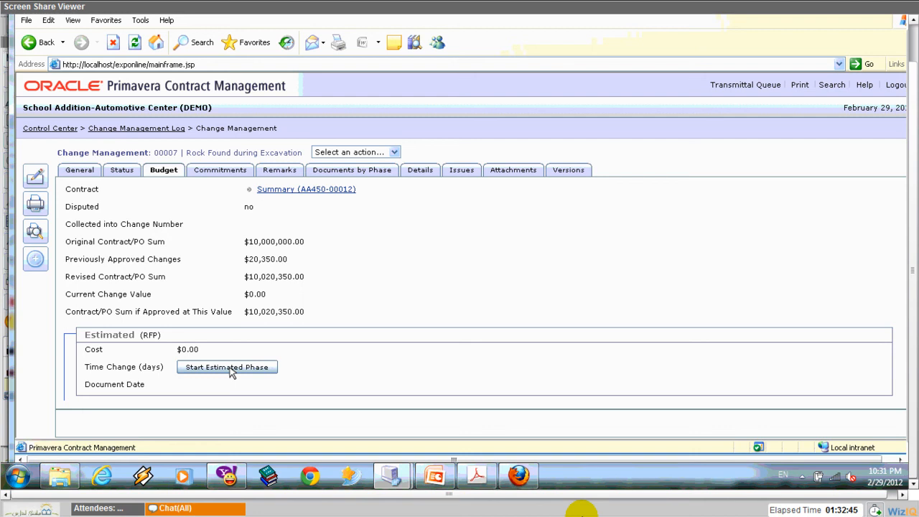
Start the Estimated phase of the change management document's budget, and show the status and line items of its request for proposal.
left_click(227, 367)
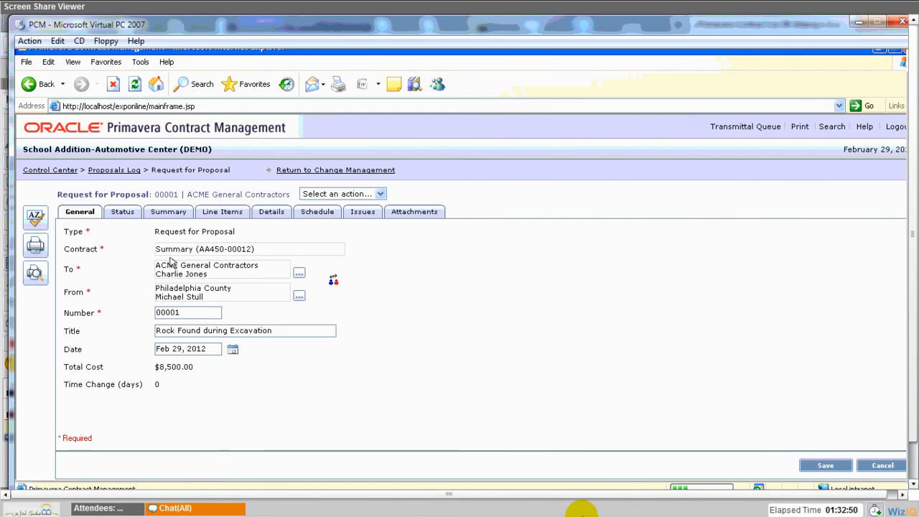
left_click(131, 215)
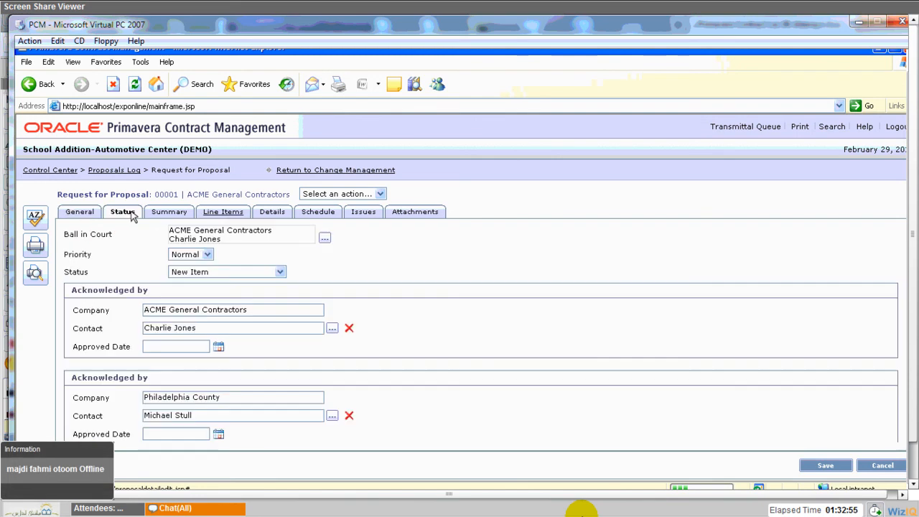
left_click(223, 213)
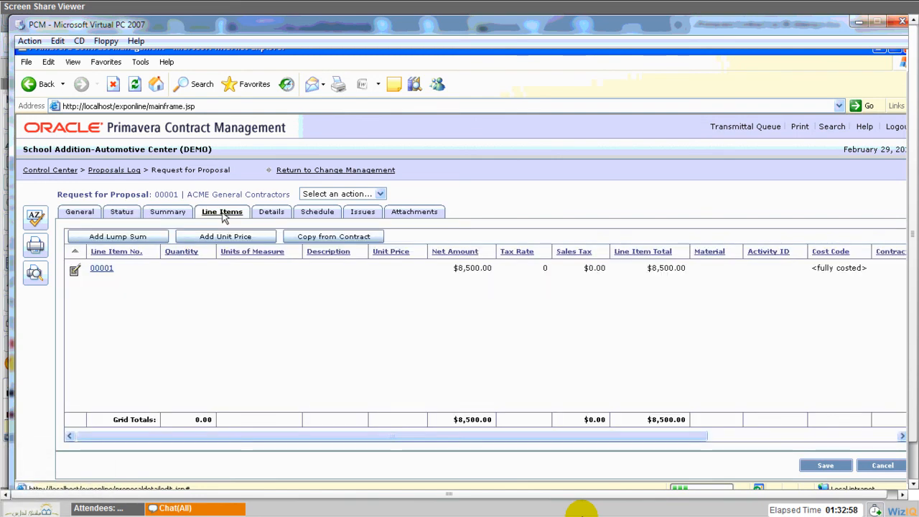
Open line item 00001 of the budgeted request for proposal and set its lump amount to 9,500.
left_click(75, 272)
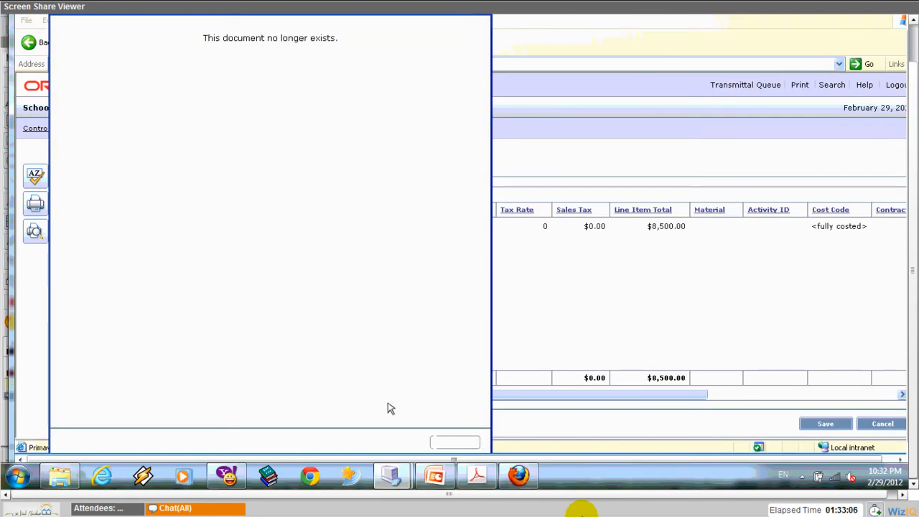
left_click(474, 442)
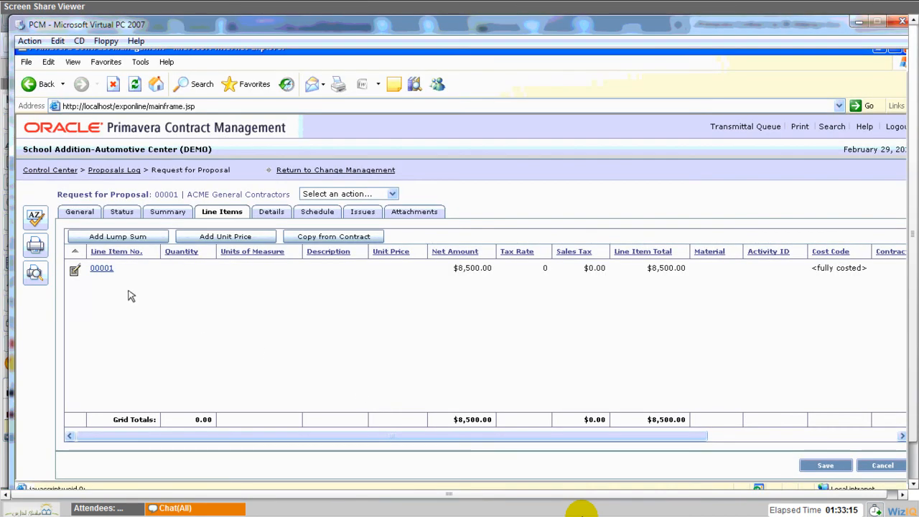
left_click(77, 272)
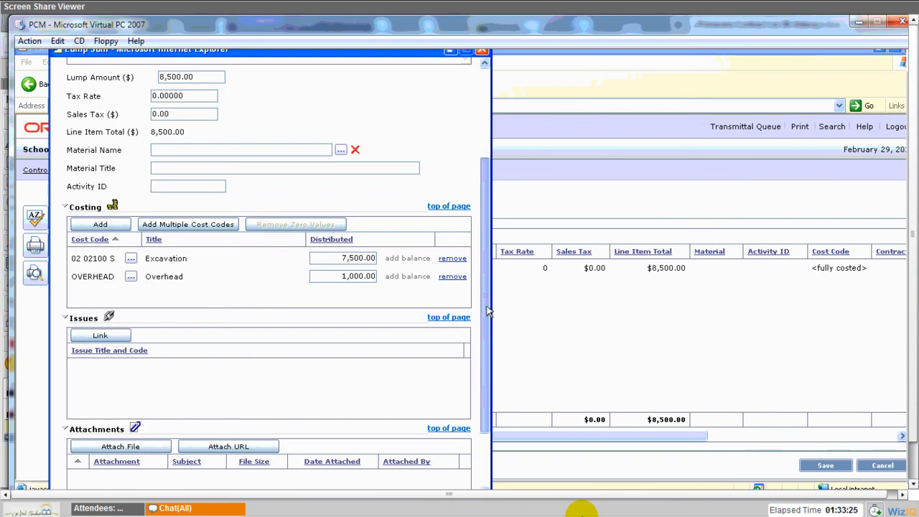
scroll(486, 309, "down", 3)
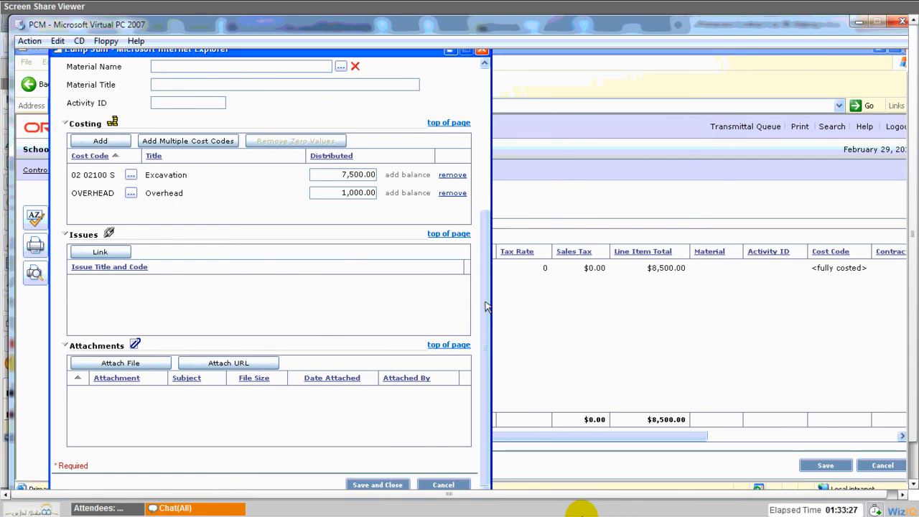
scroll(485, 309, "up", 6)
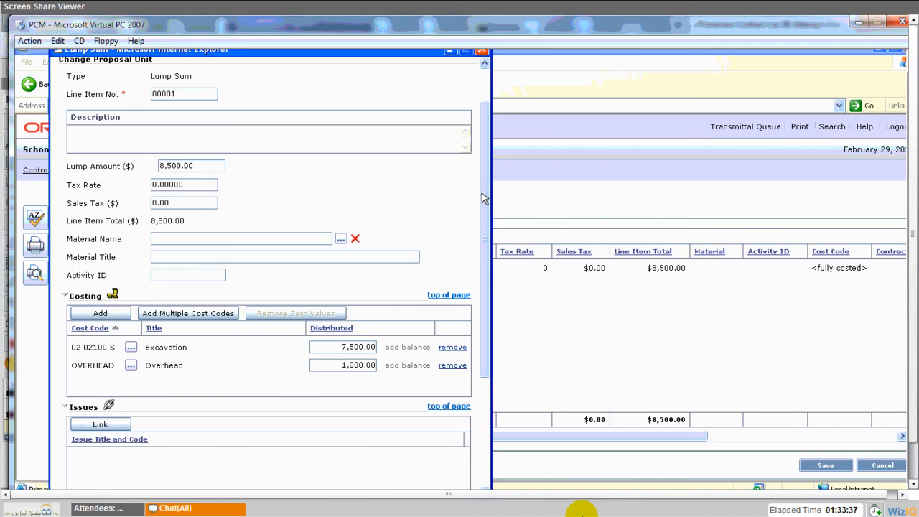
double_click(197, 170)
type("9")
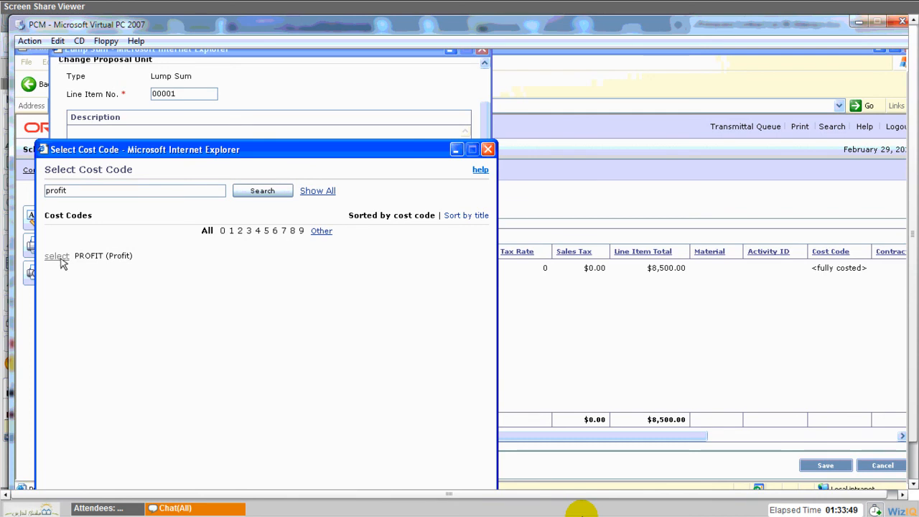
Add the Profit cost code to the line item with 1,000 distributed to it, and save the line item.
left_click(59, 257)
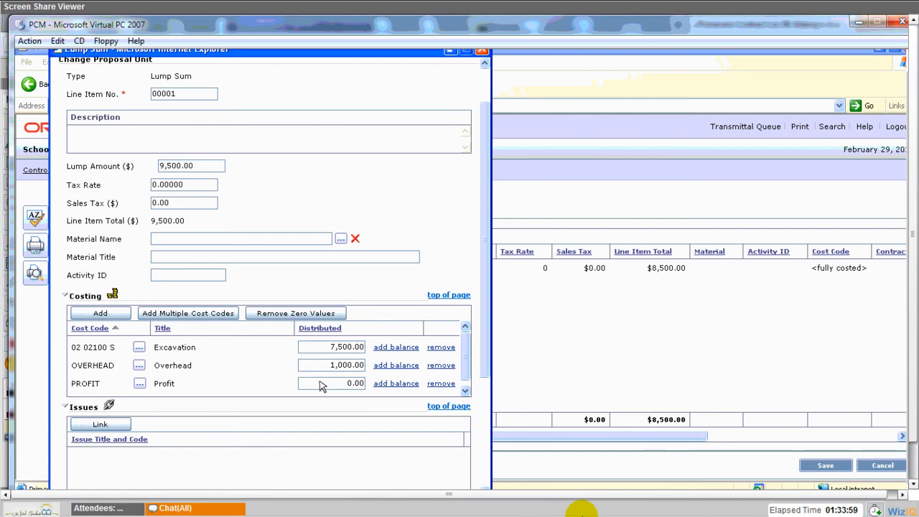
left_click(321, 386)
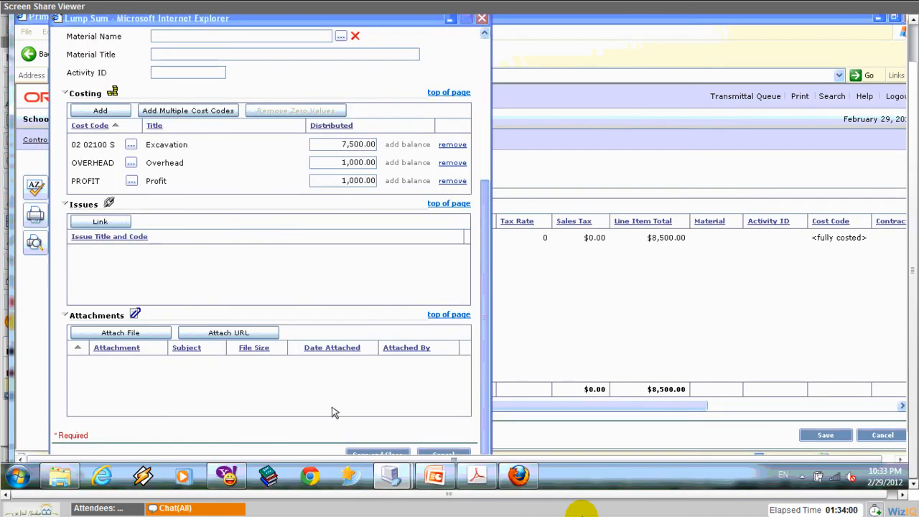
left_click(365, 454)
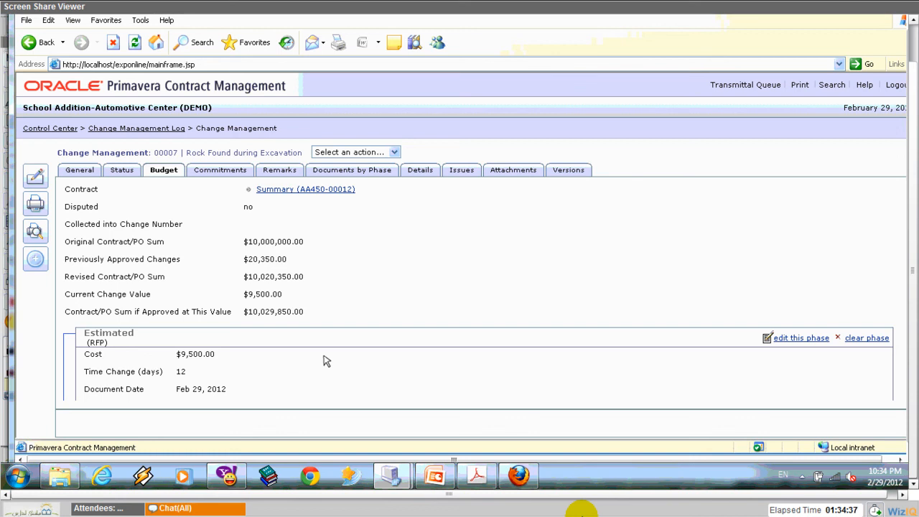
Compare the budgeted and committed costs by phase in the change management document's general summary, and return to its budget.
scroll(188, 377, "up", 1)
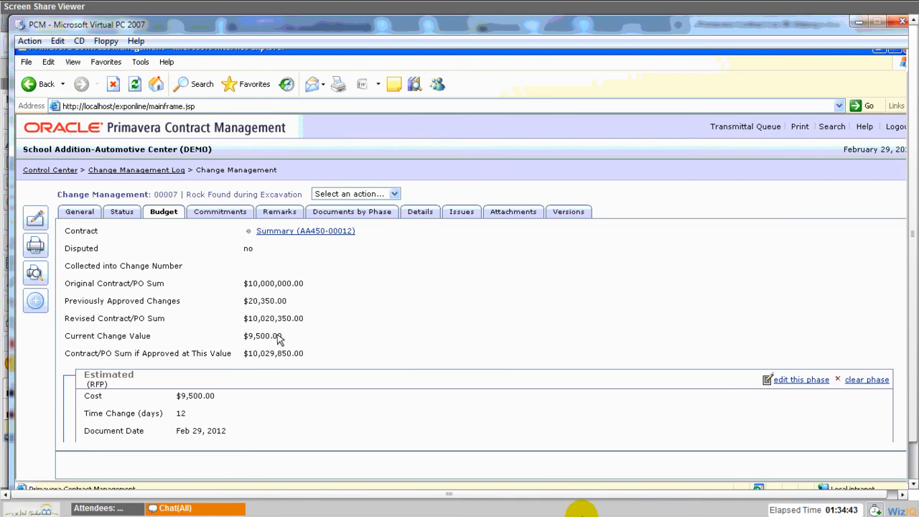
left_click(48, 224)
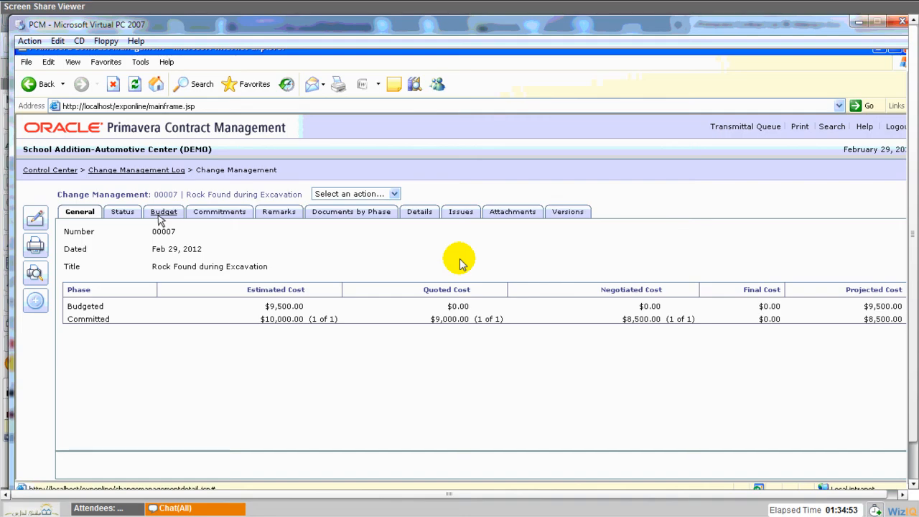
left_click(161, 214)
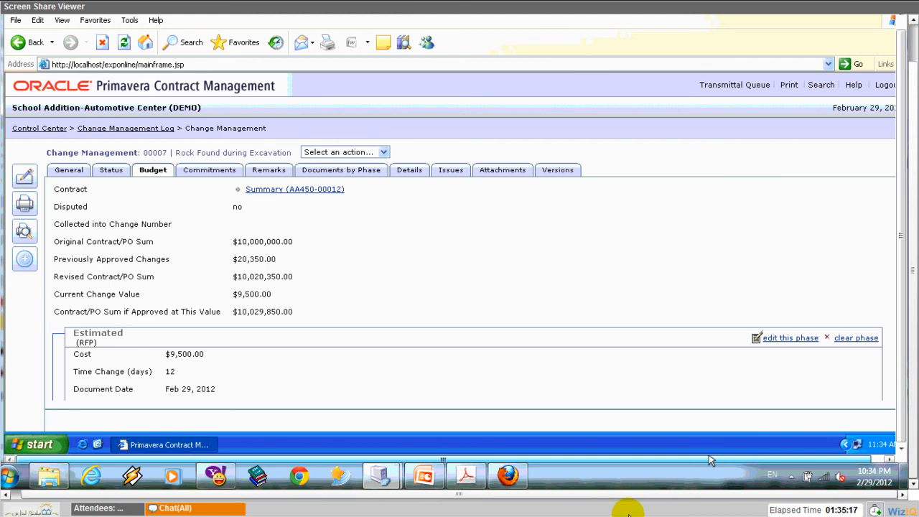
Start the budget's Quoted phase without copying commitments into the new document, and show the proposed change order's line items.
left_click_drag(710, 460, 726, 460)
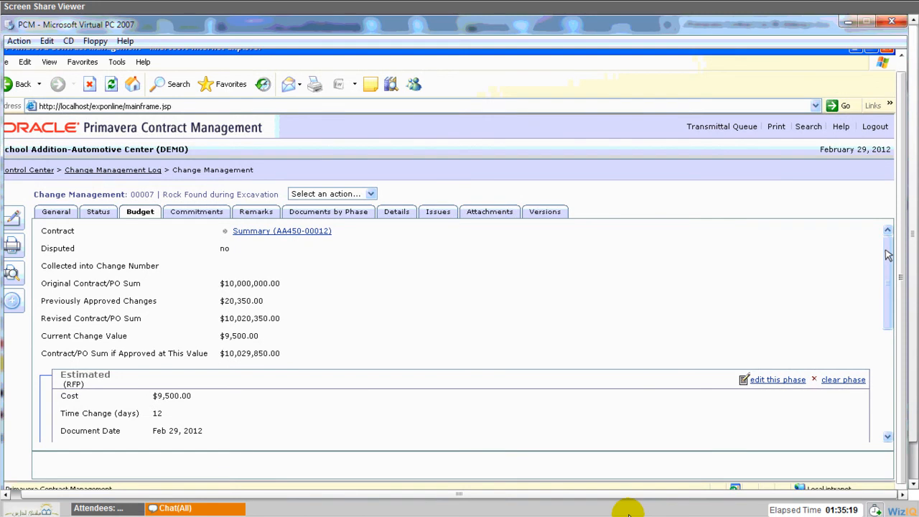
left_click_drag(888, 255, 889, 327)
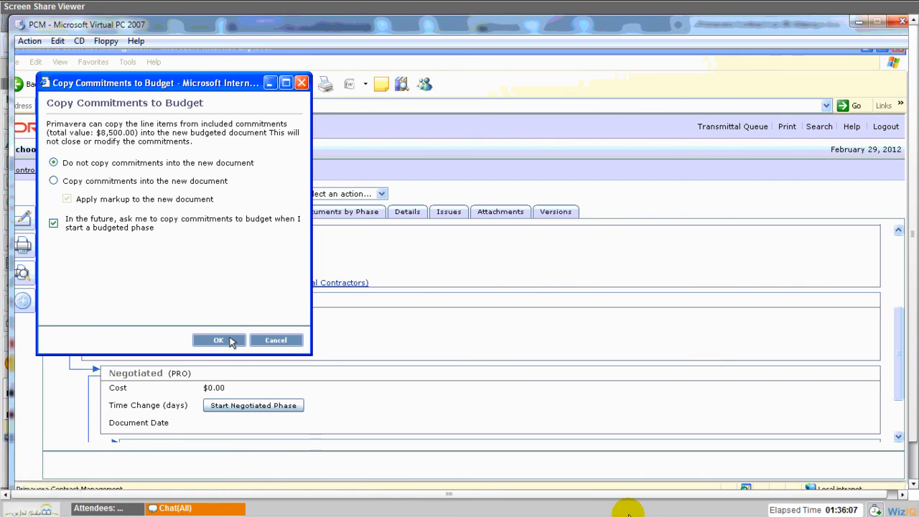
left_click(231, 342)
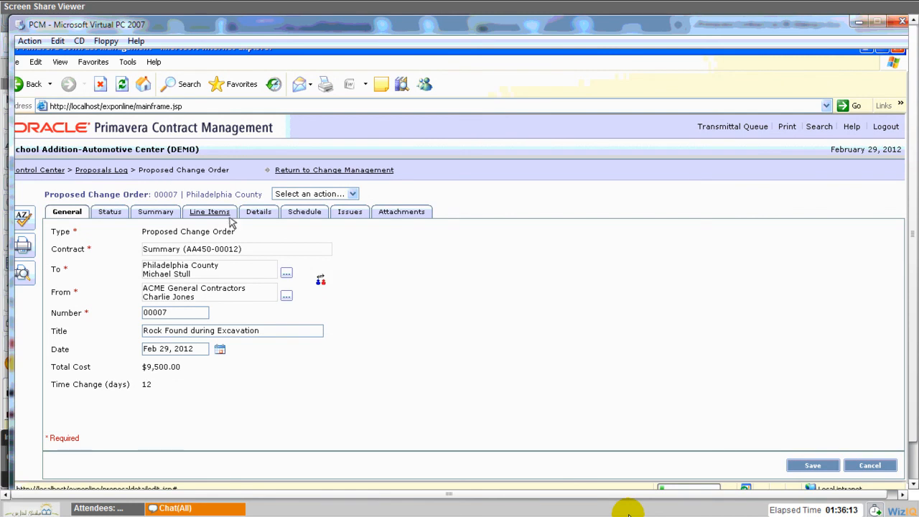
left_click(212, 212)
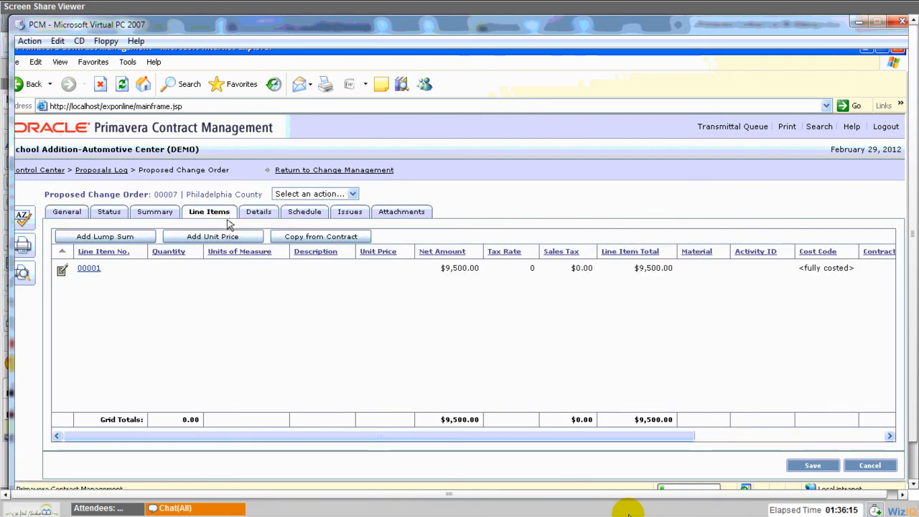
Examine the costing, issues and attachments of line item 00001 in the proposed change order, and close it without changes.
left_click(65, 272)
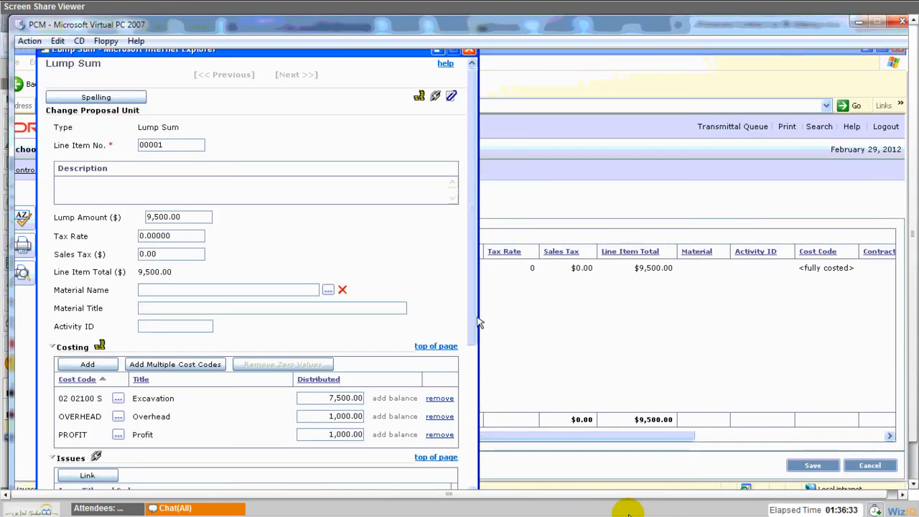
left_click_drag(477, 320, 476, 470)
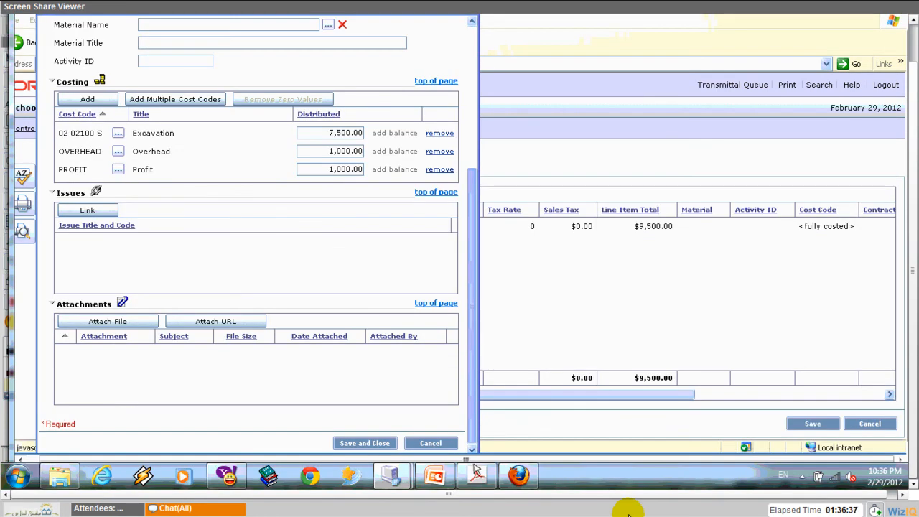
left_click(431, 443)
Check the proposed change order's schedule and status, save it, and return to the change management document.
left_click(305, 211)
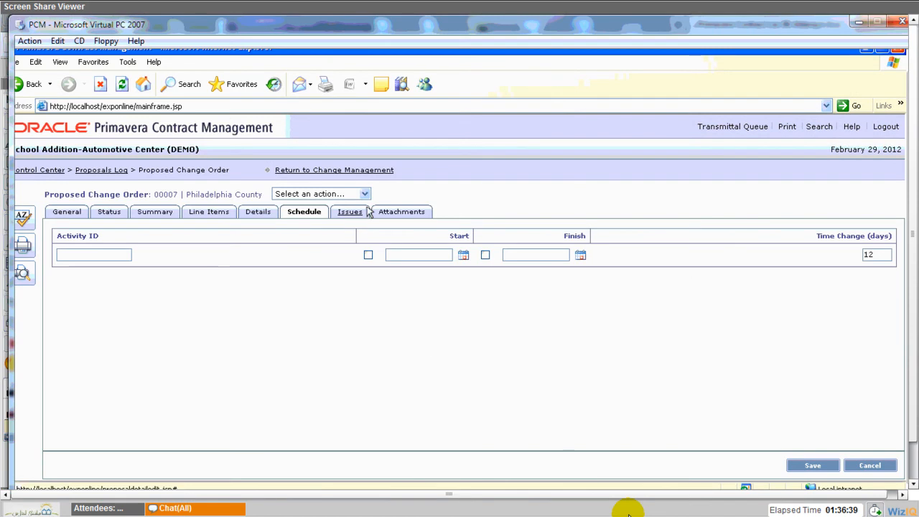
left_click(109, 212)
left_click(792, 426)
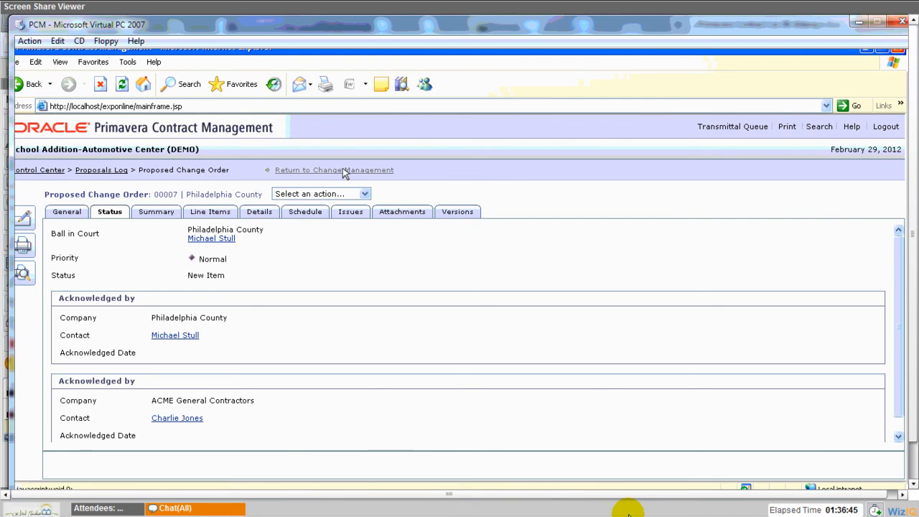
left_click(344, 170)
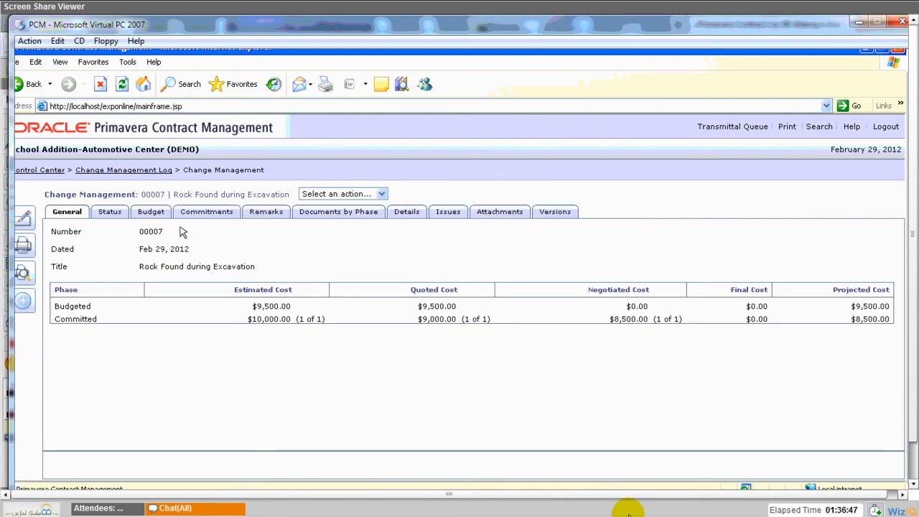
Start the budget's Negotiated phase without copying commitments into the new document.
left_click(152, 212)
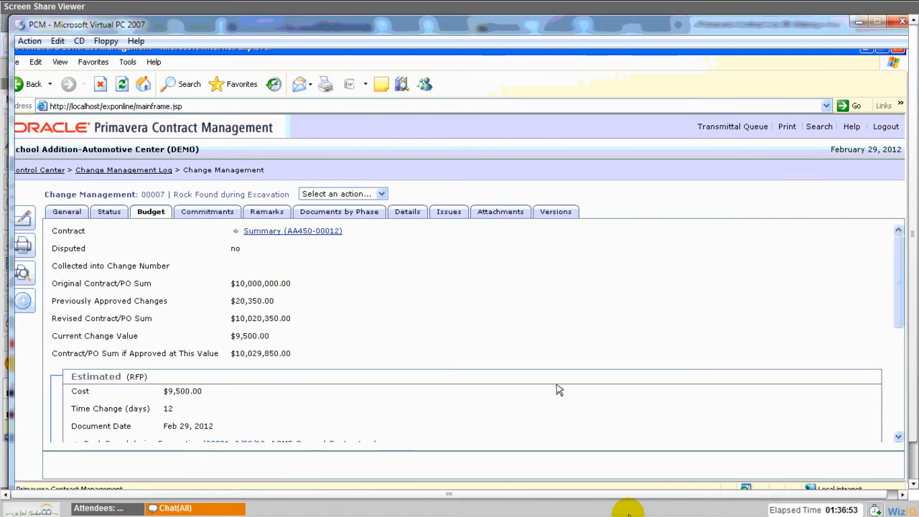
scroll(559, 390, "down", 5)
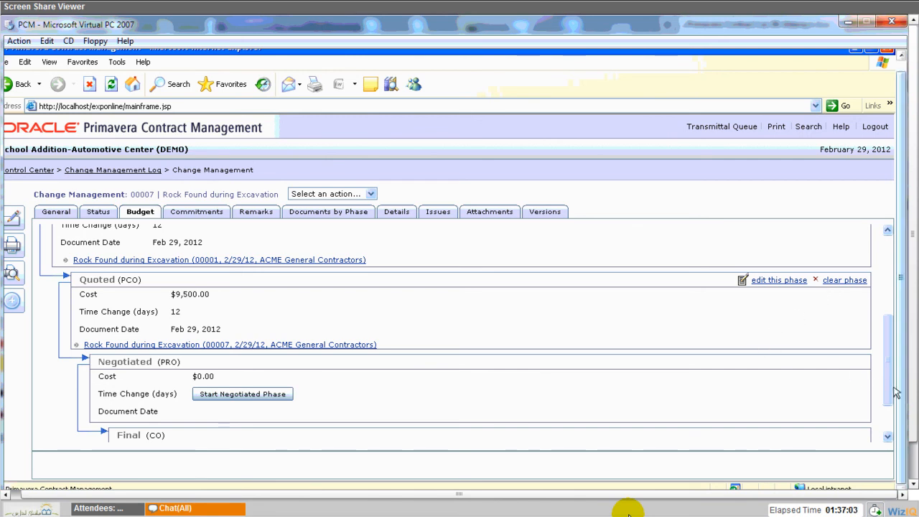
scroll(895, 393, "down", 2)
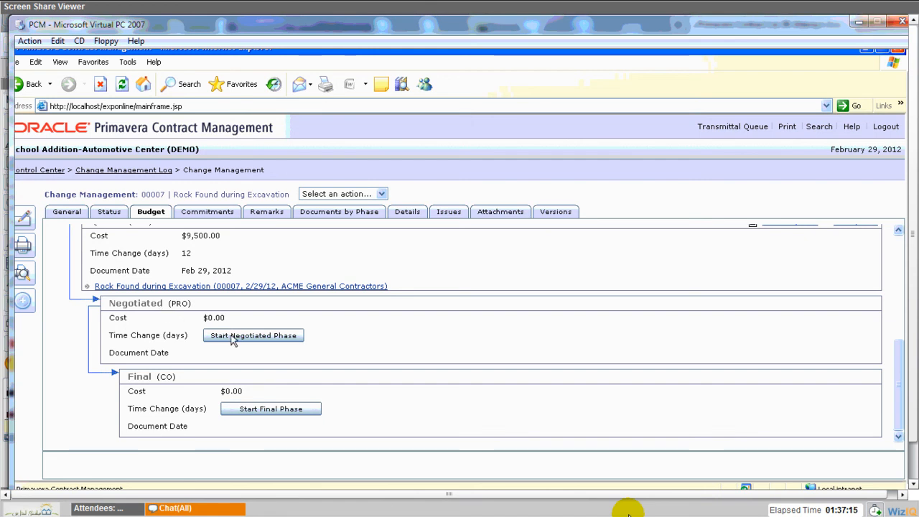
left_click(232, 336)
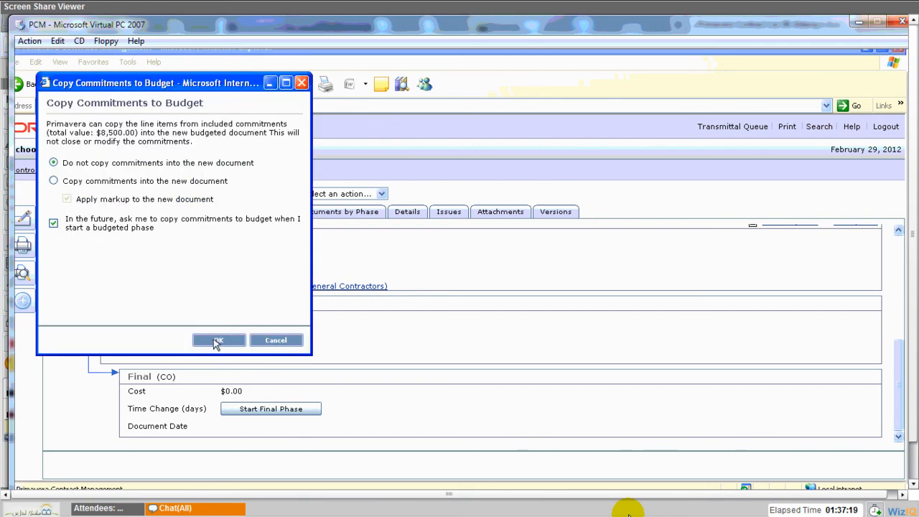
left_click(217, 340)
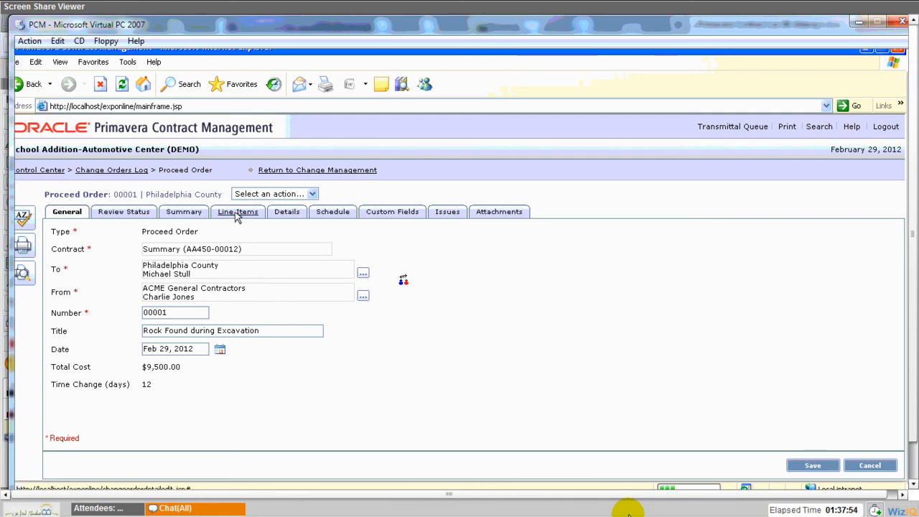
Set the proceed order's line item 00001 to a lump amount of 9,000 with 7,000 distributed to Excavation, and save the line item.
left_click(237, 214)
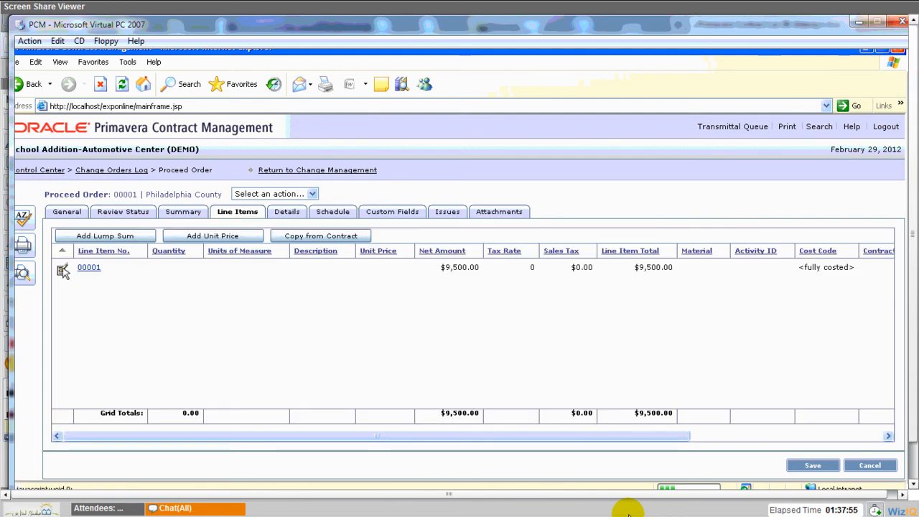
left_click(63, 270)
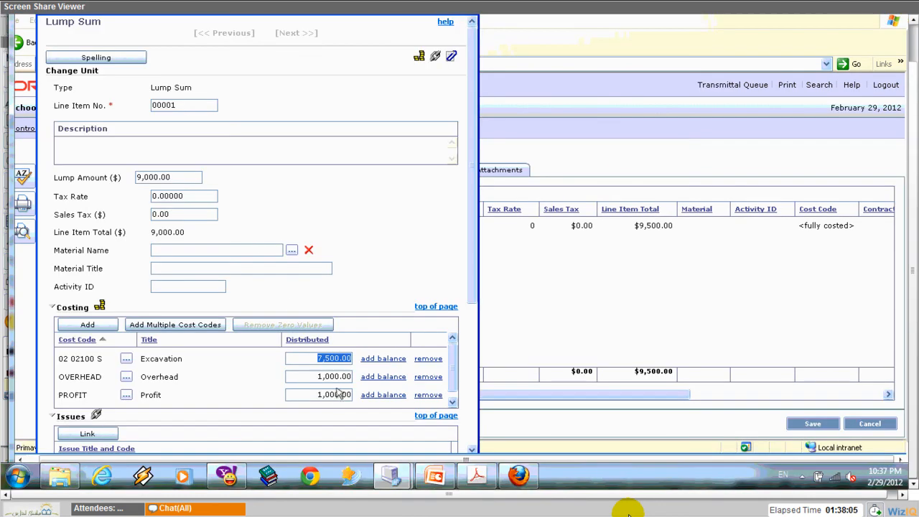
type("70")
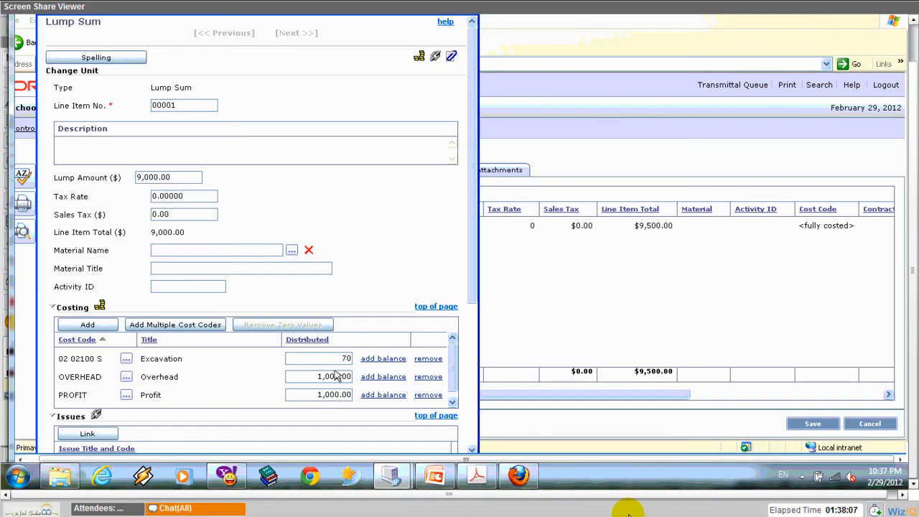
type("00")
left_click(338, 377)
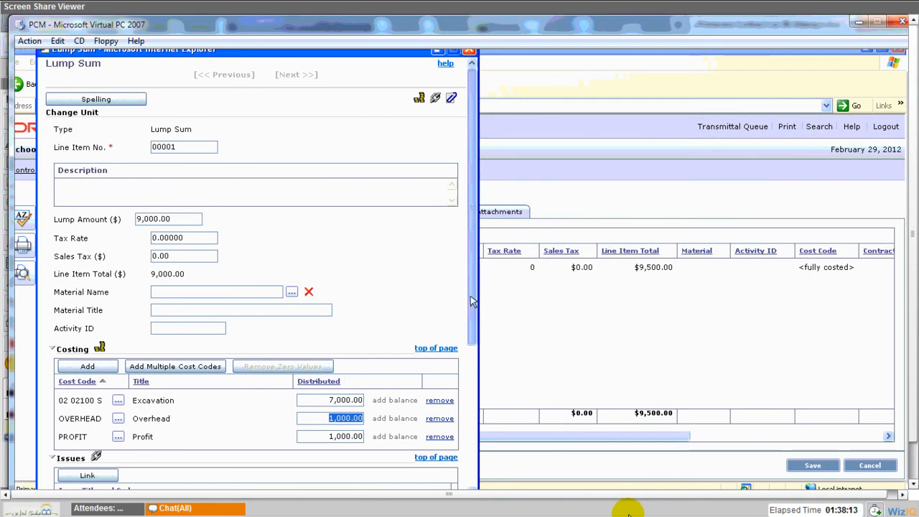
left_click_drag(472, 302, 470, 332)
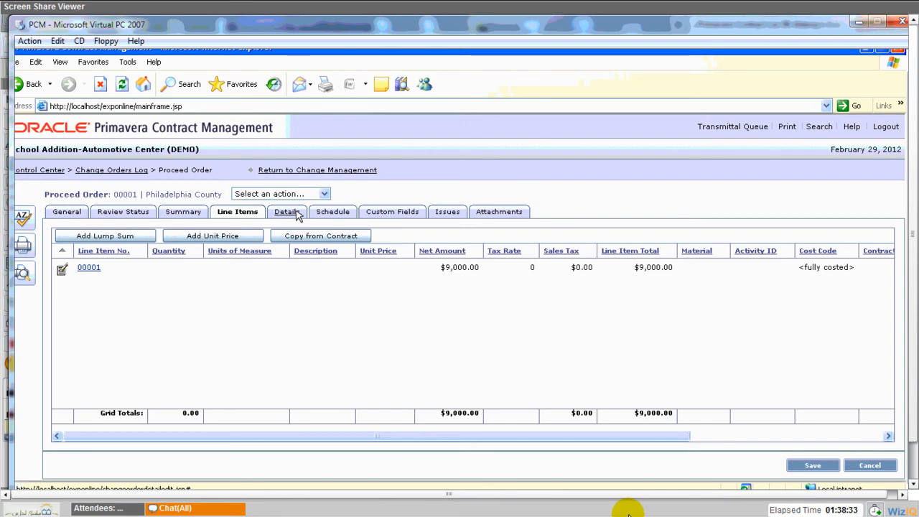
Set the proceed order's time change to 9 days, save the order, and return to the change management document.
left_click(333, 212)
left_click(374, 213)
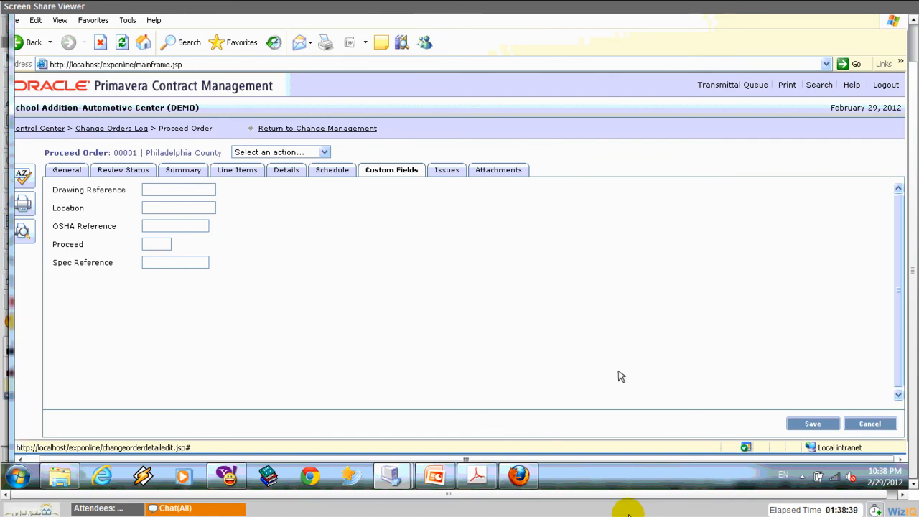
left_click(870, 423)
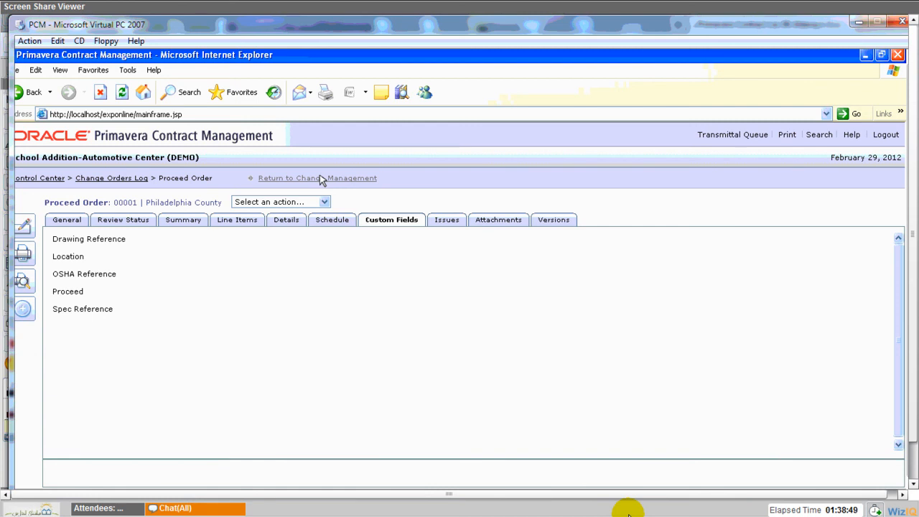
left_click(321, 180)
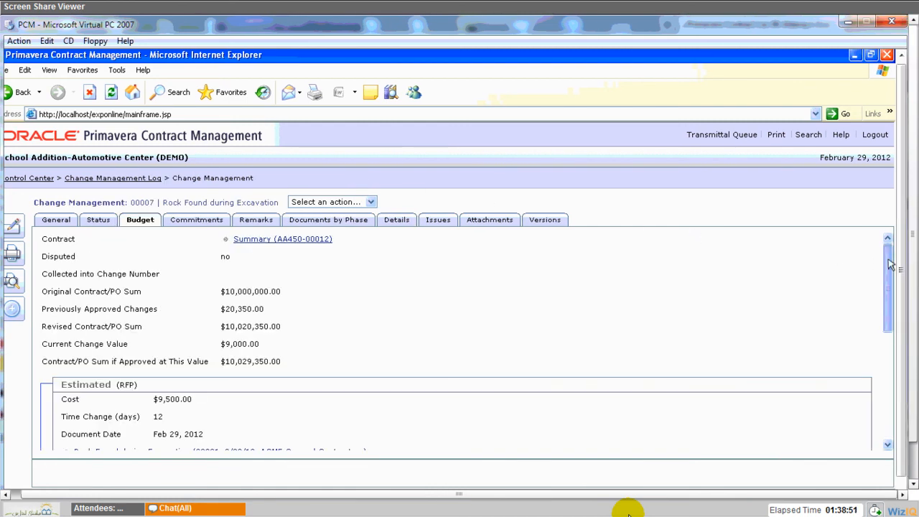
Start the budget's Final phase without copying commitments into the new document.
left_click_drag(891, 265, 885, 392)
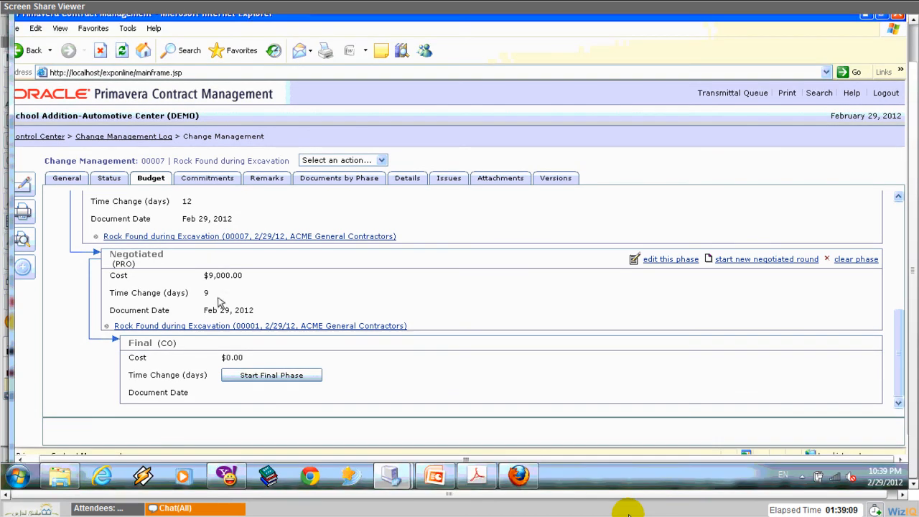
left_click(260, 377)
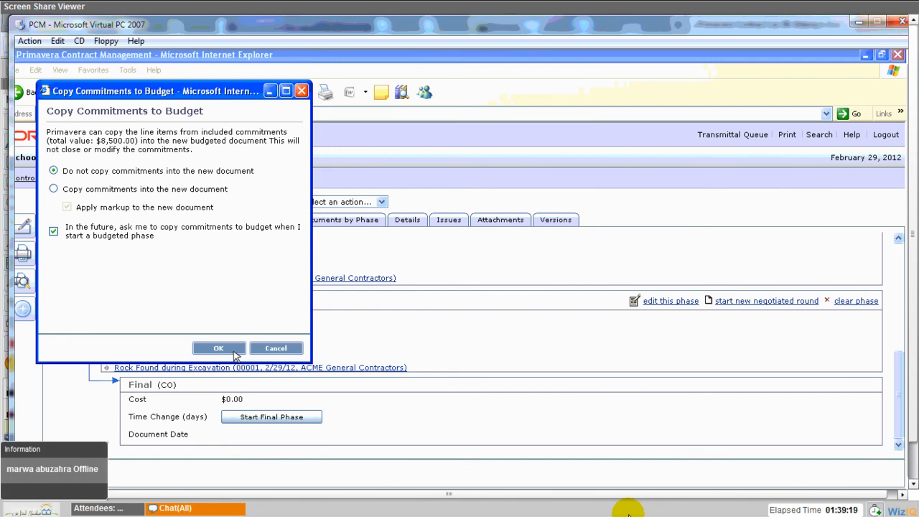
left_click(235, 353)
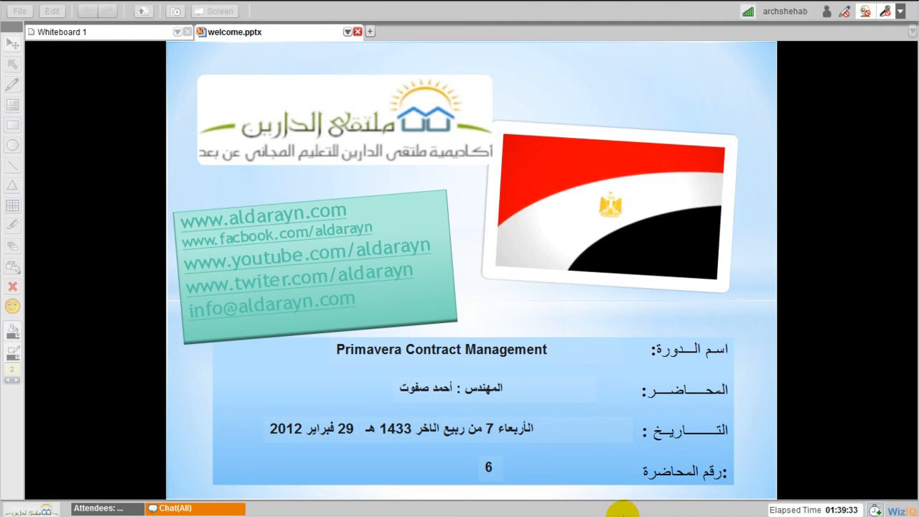
Switch to the WizIQ session chat and send everyone the message "التسجيل كويس الصوره متاخره شويه والتأطيع بسيط".
left_click(215, 509)
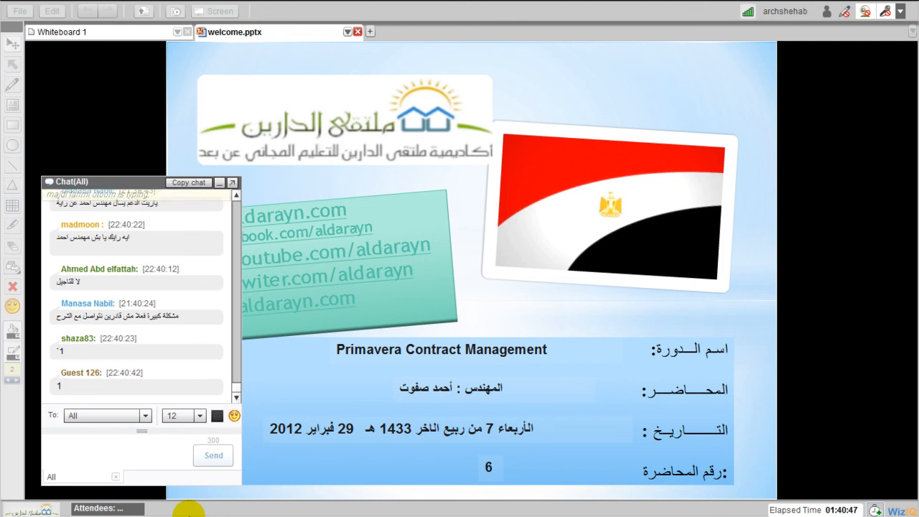
left_click(91, 442)
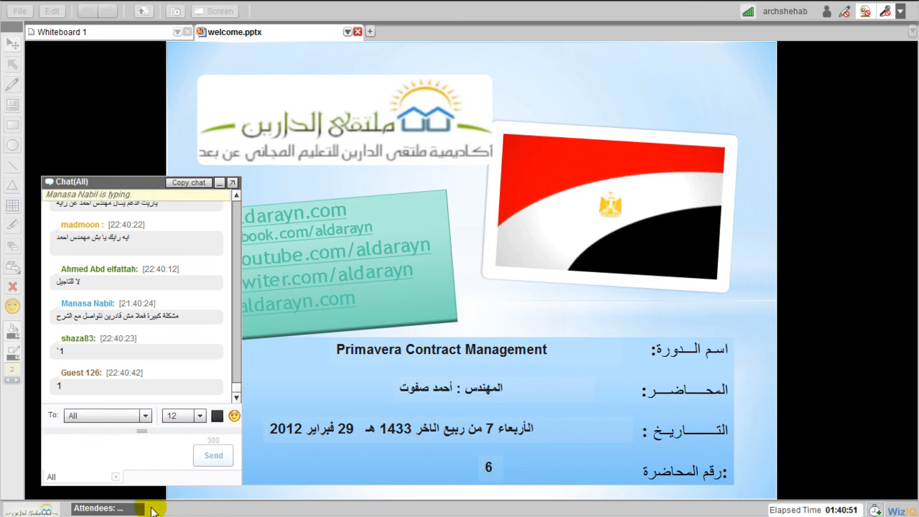
type("التسجيل كويس ")
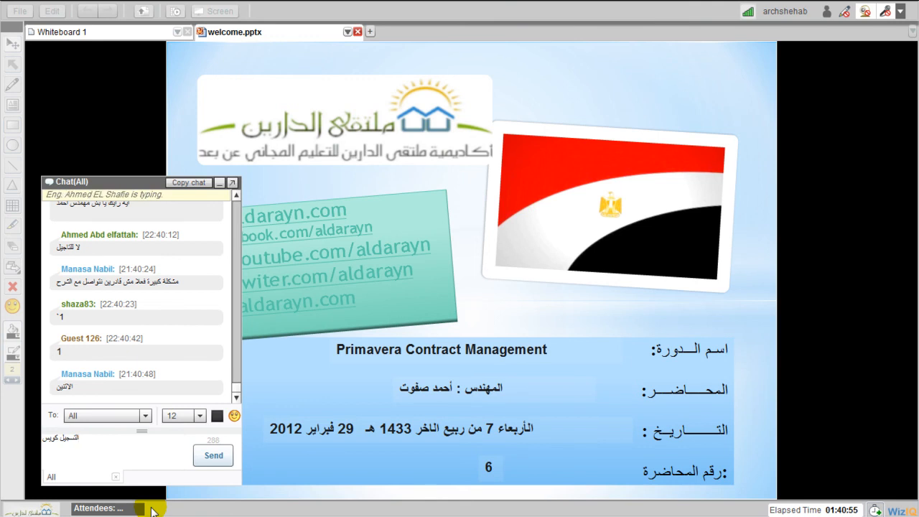
type("ال")
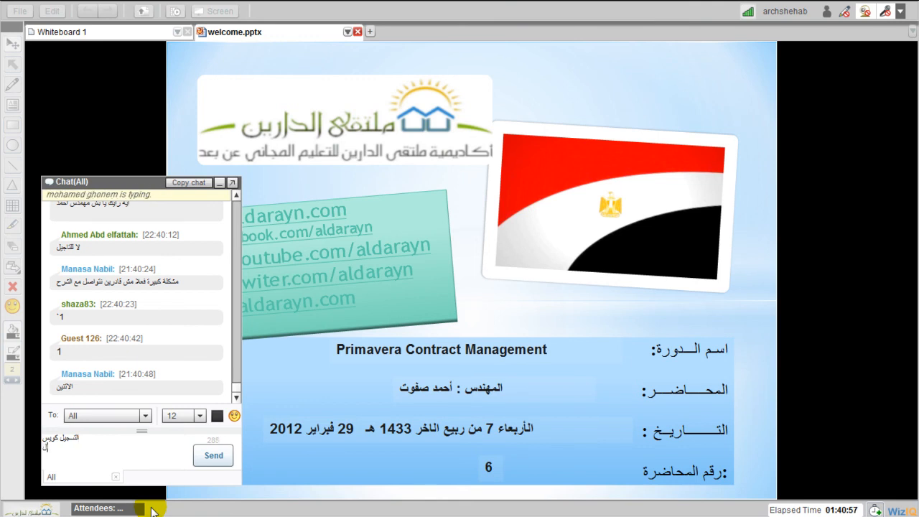
type("صوره م")
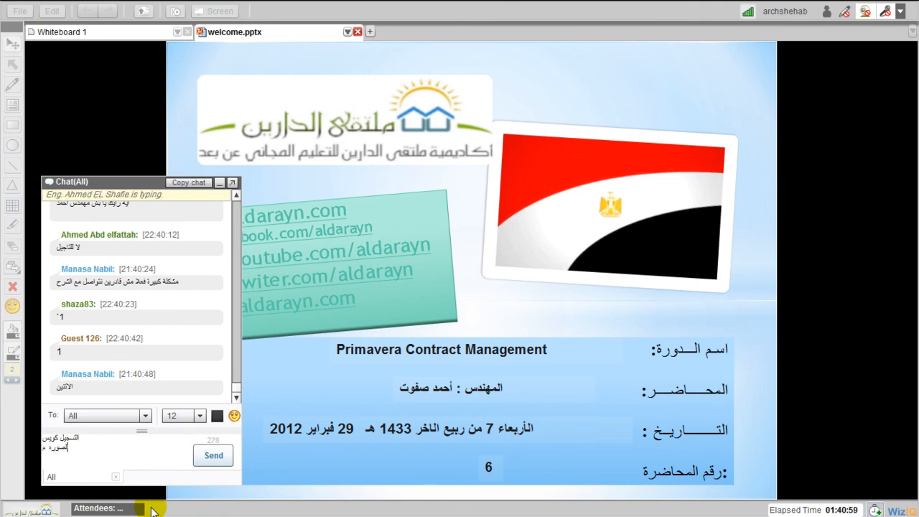
type("تأخره شويه والت")
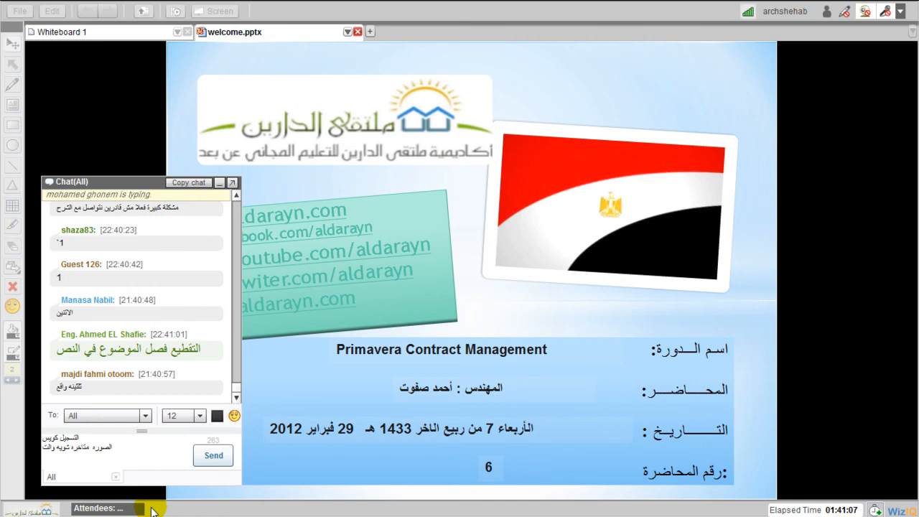
type("ا")
key("BackSpace")
type("قطيع بسيط")
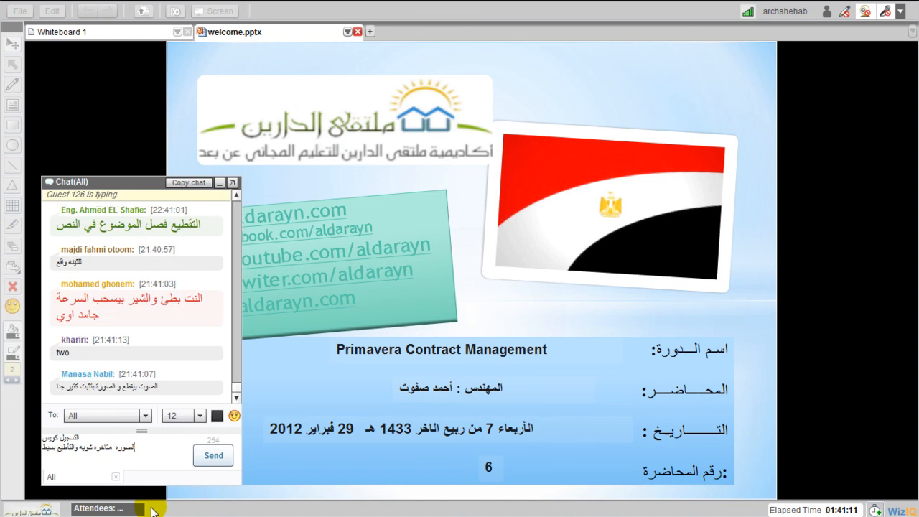
key("Return")
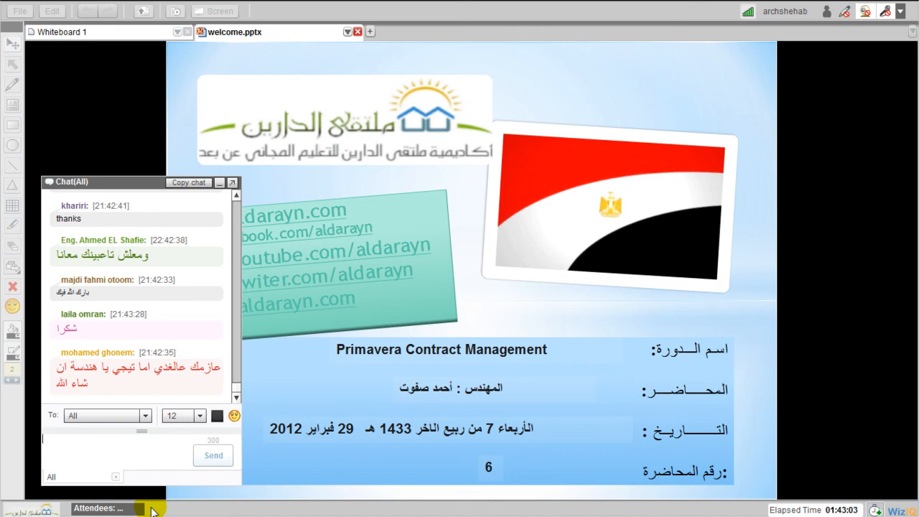
Check the session's attendee list, and submit the answer "no" to the poll on suspending the session.
left_click(138, 510)
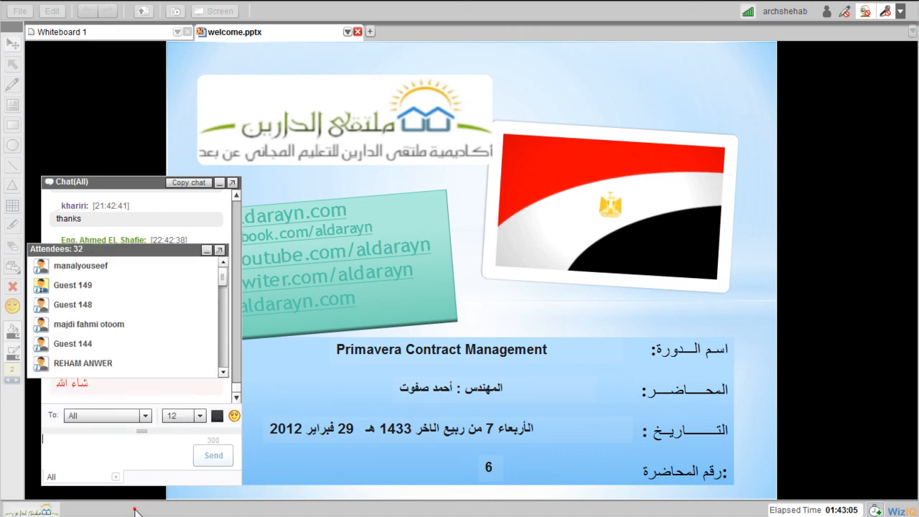
left_click(206, 249)
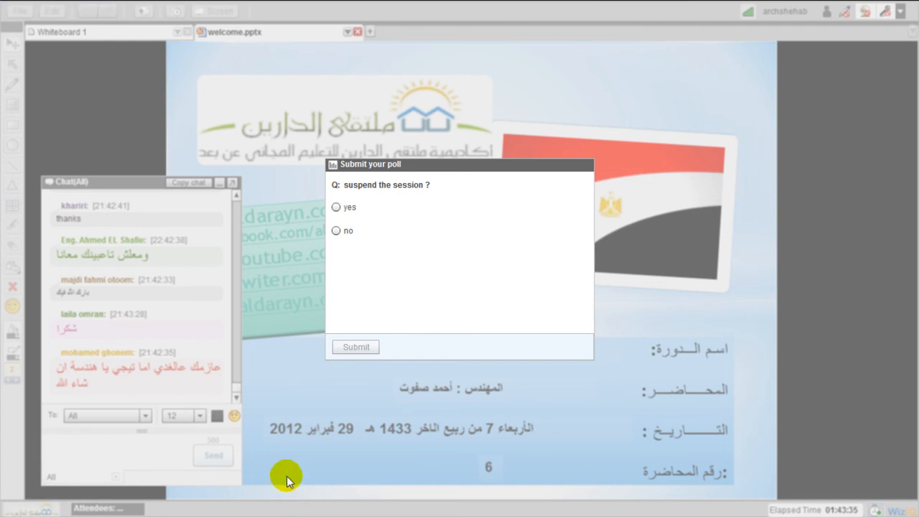
left_click(336, 231)
left_click(356, 347)
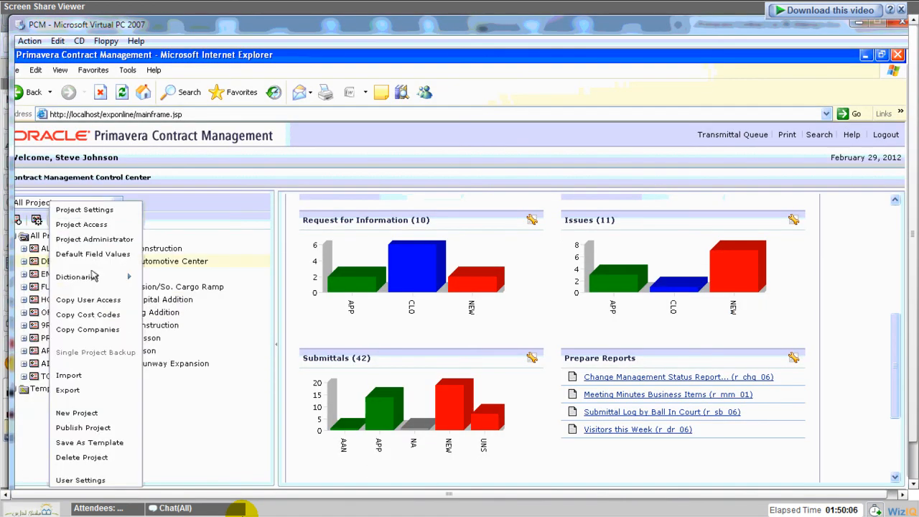
Open Single Project Backup and choose Fuel System Expansion/So. Cargo Ramp (FUEL) as the project to back up.
left_click(84, 353)
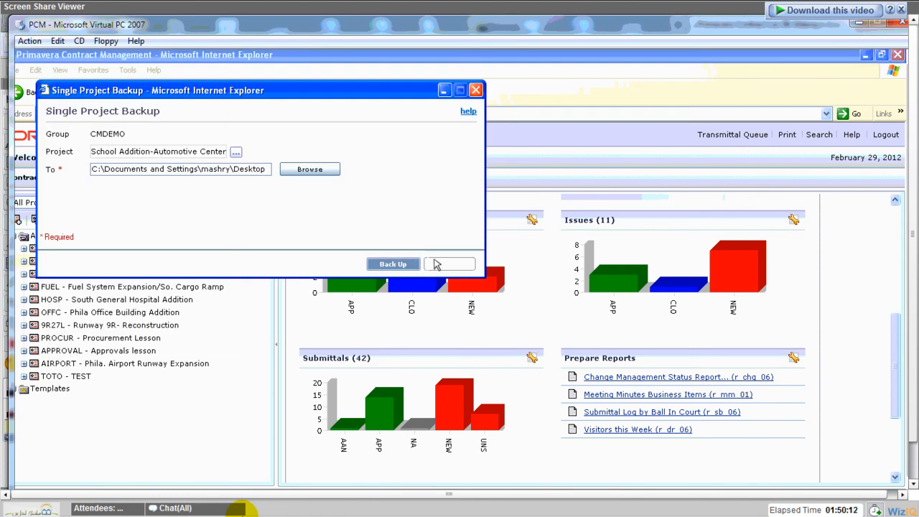
left_click(436, 264)
right_click(102, 262)
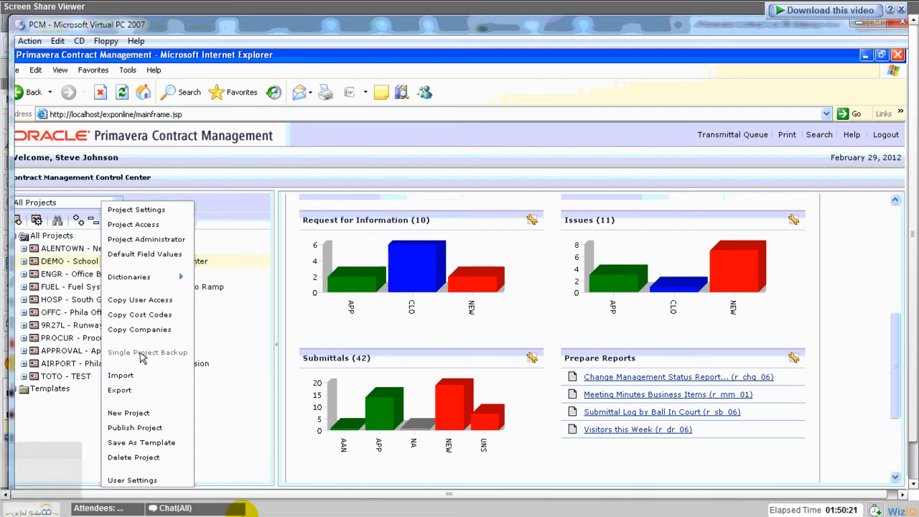
left_click(141, 353)
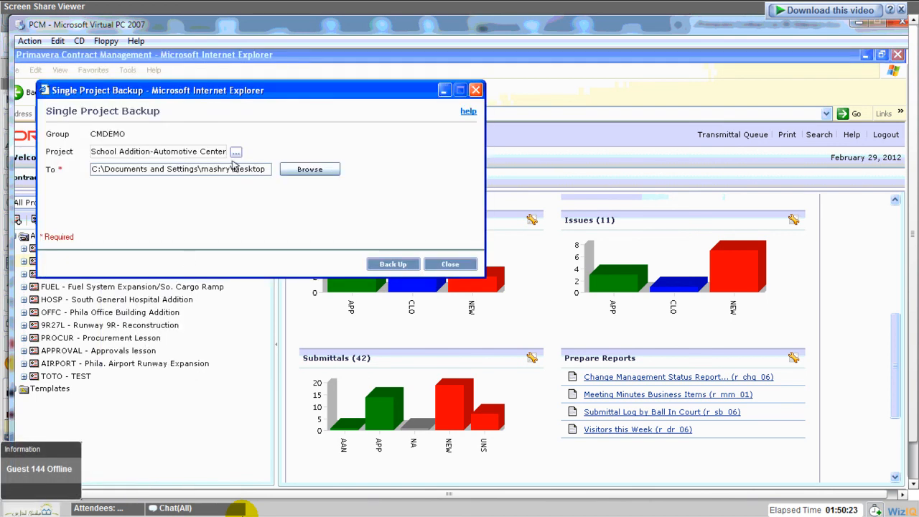
left_click(236, 153)
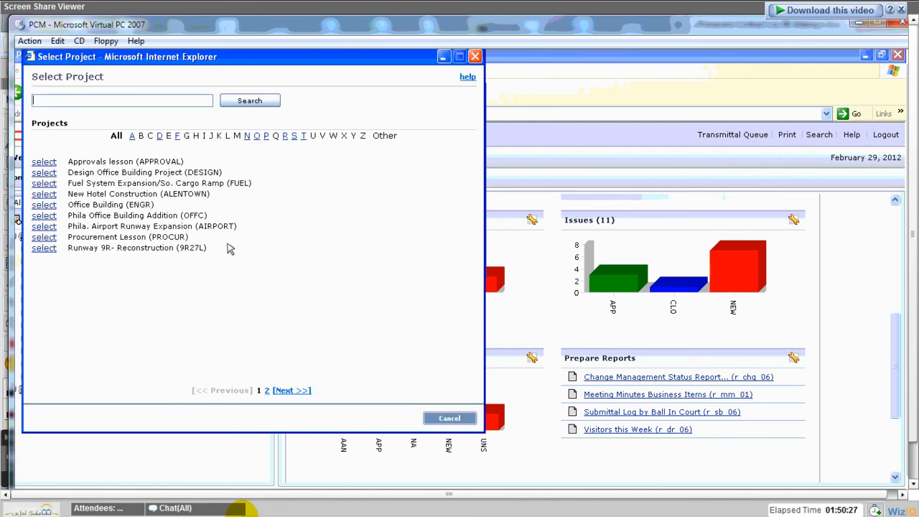
left_click(48, 186)
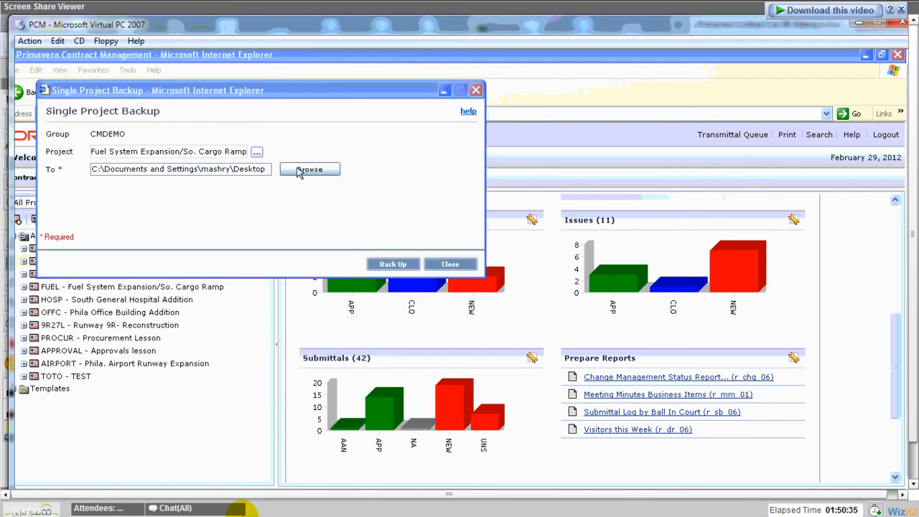
Choose the Desktop folder as the destination, back up the Fuel System Expansion project, and close the backup window.
left_click(299, 174)
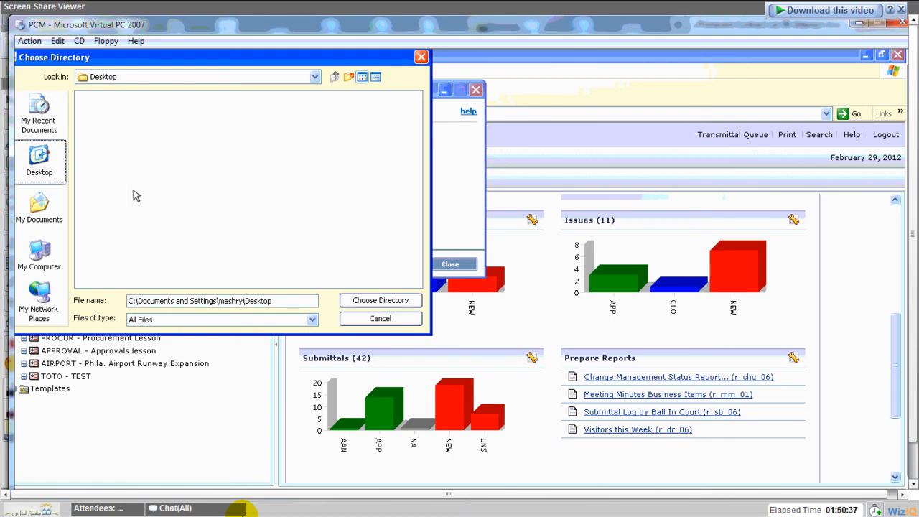
left_click(378, 304)
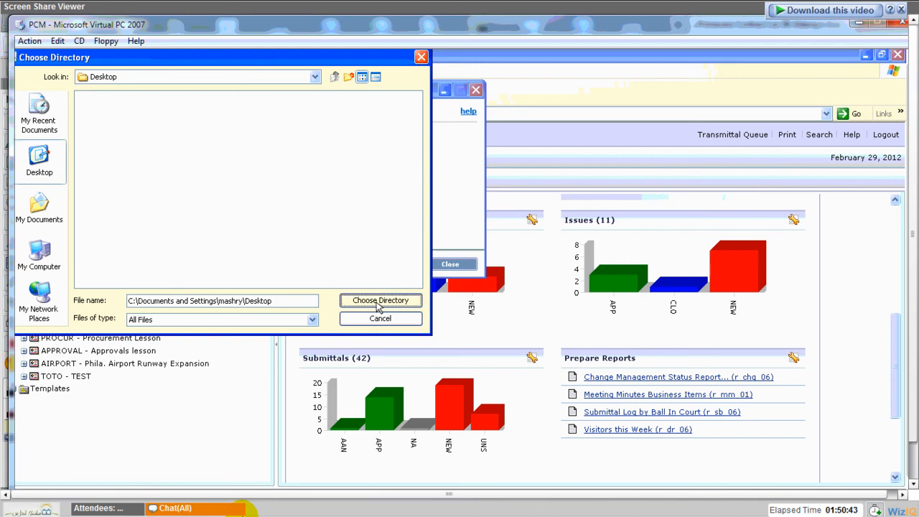
left_click(379, 305)
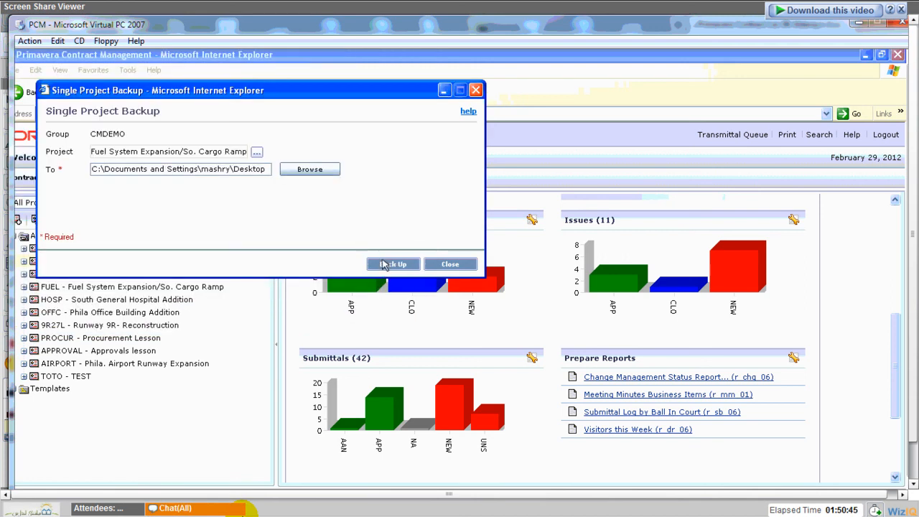
left_click(384, 265)
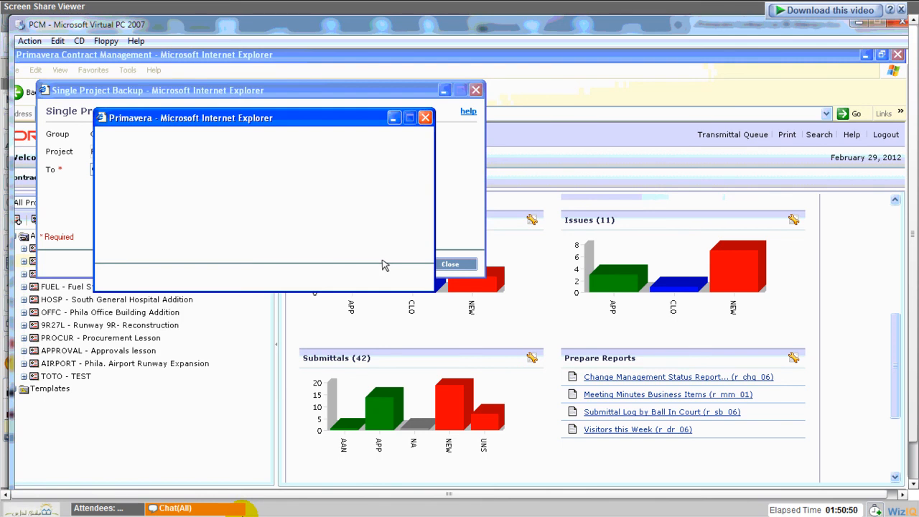
left_click(341, 274)
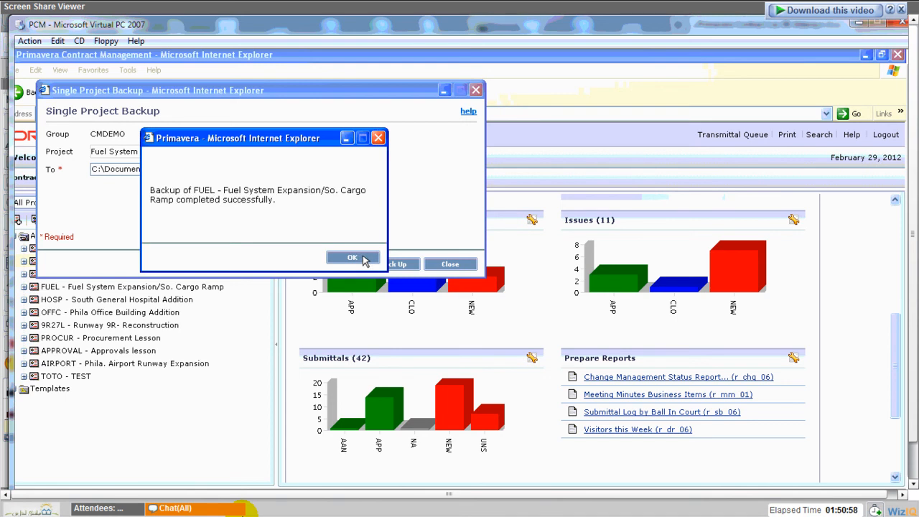
left_click(363, 259)
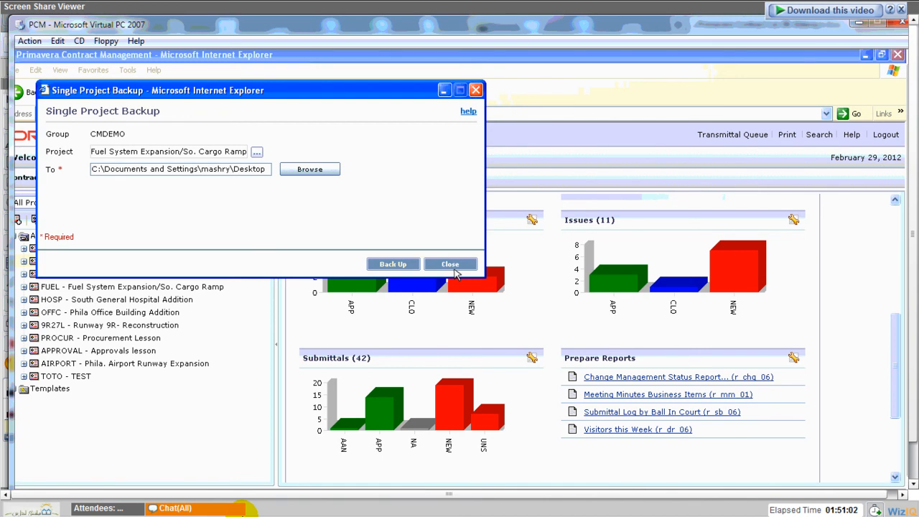
left_click(455, 269)
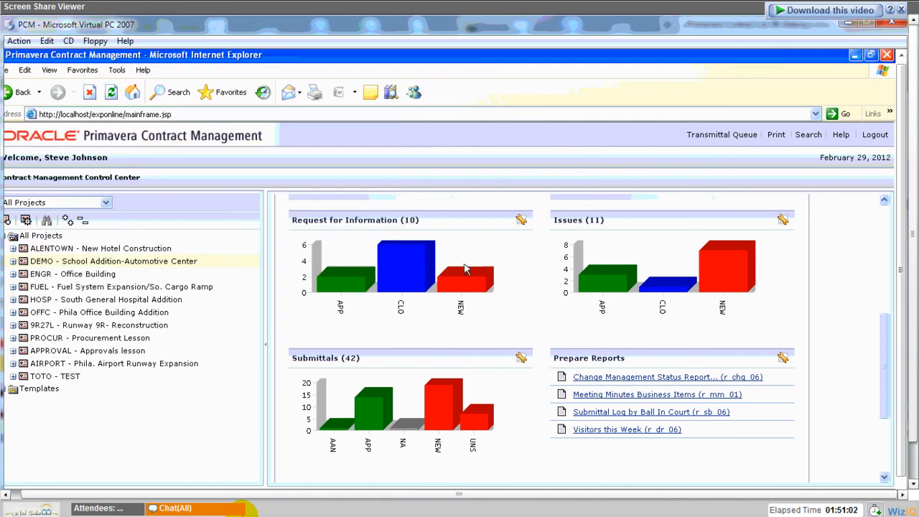
Minimize the browser to check the project's backup file on the virtual machine's desktop, and read the WizIQ session chat.
left_click(855, 58)
left_click(29, 362)
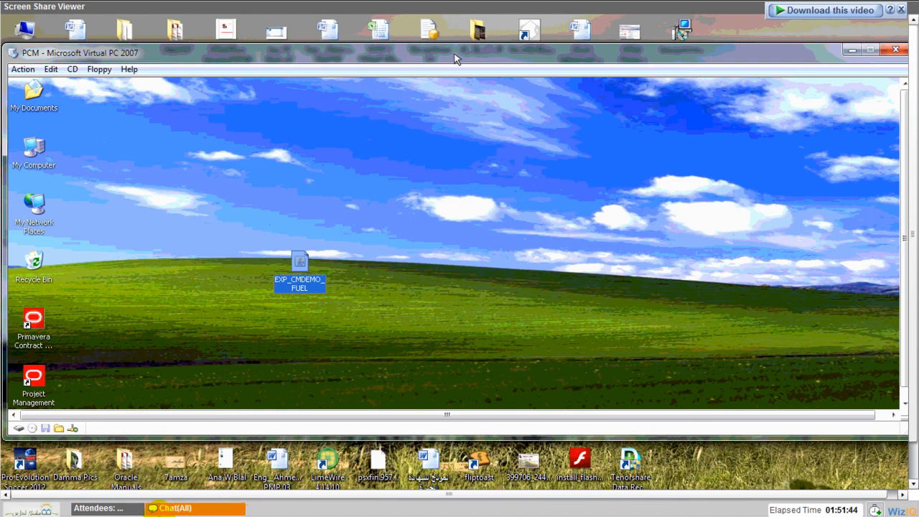
left_click(205, 505)
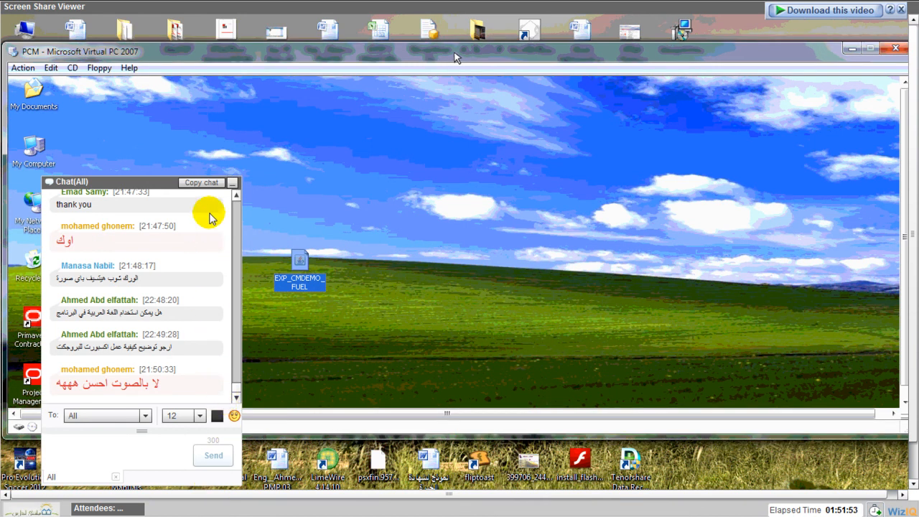
left_click(232, 182)
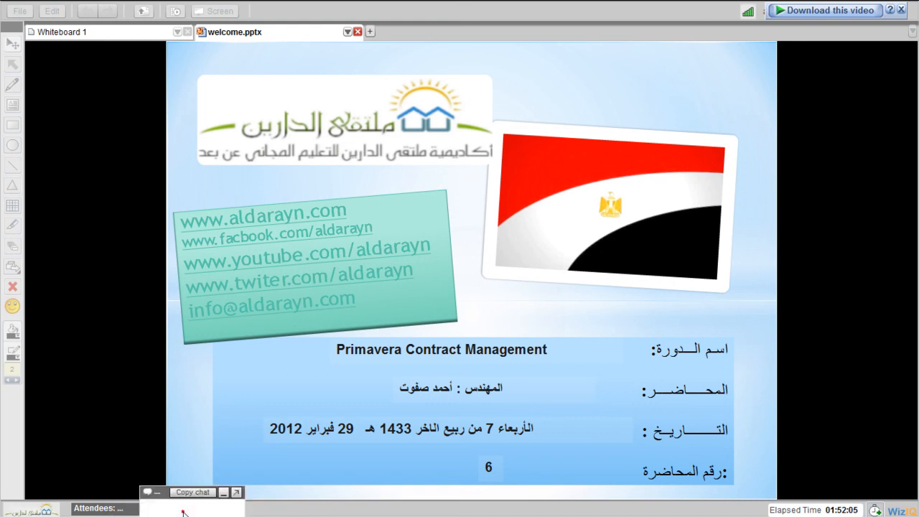
left_click(181, 509)
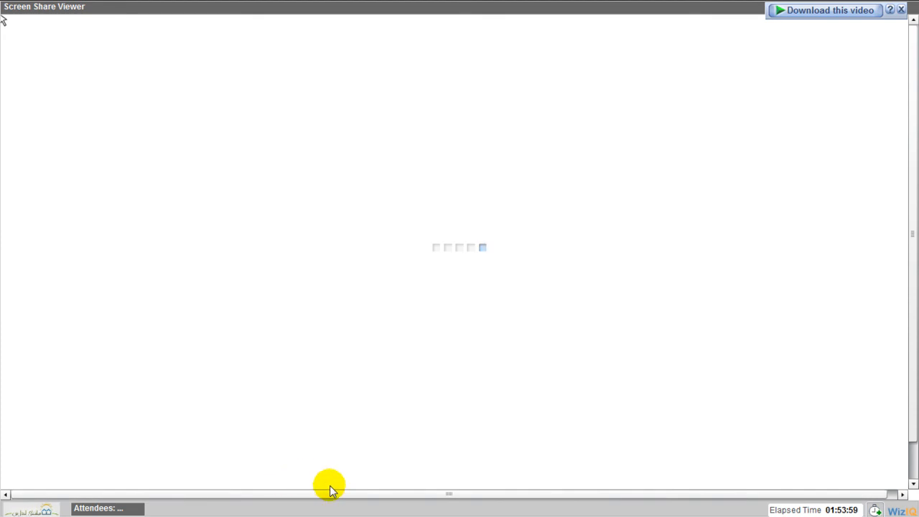
left_click(903, 12)
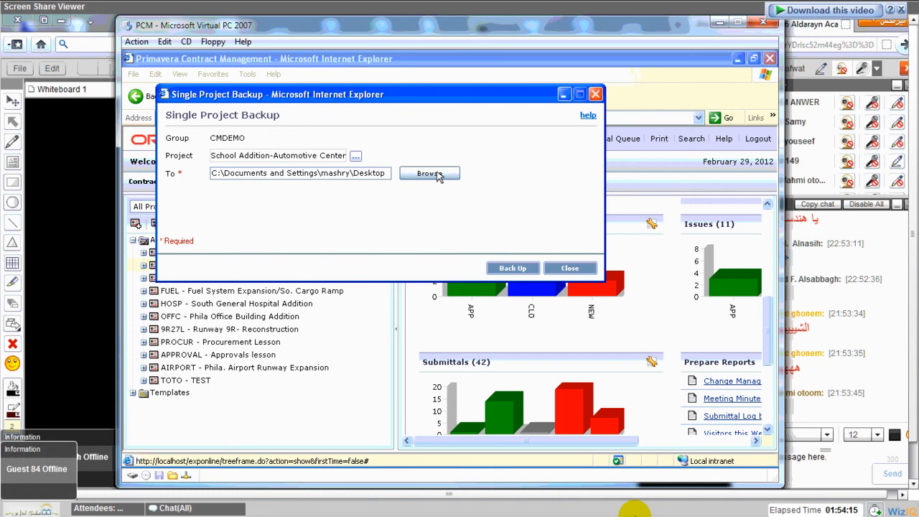
Choose the Desktop folder as the backup destination for School Addition-Automotive Center, and close the backup window without backing up.
left_click(429, 173)
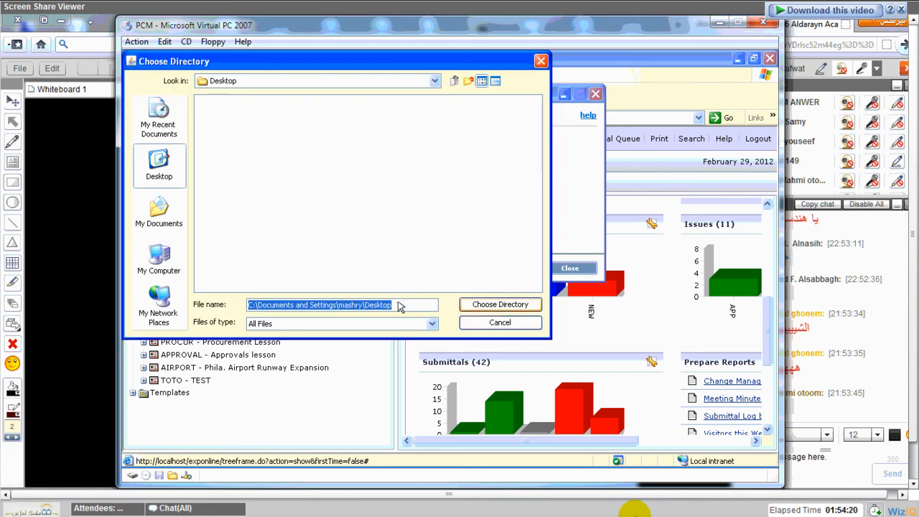
left_click(486, 305)
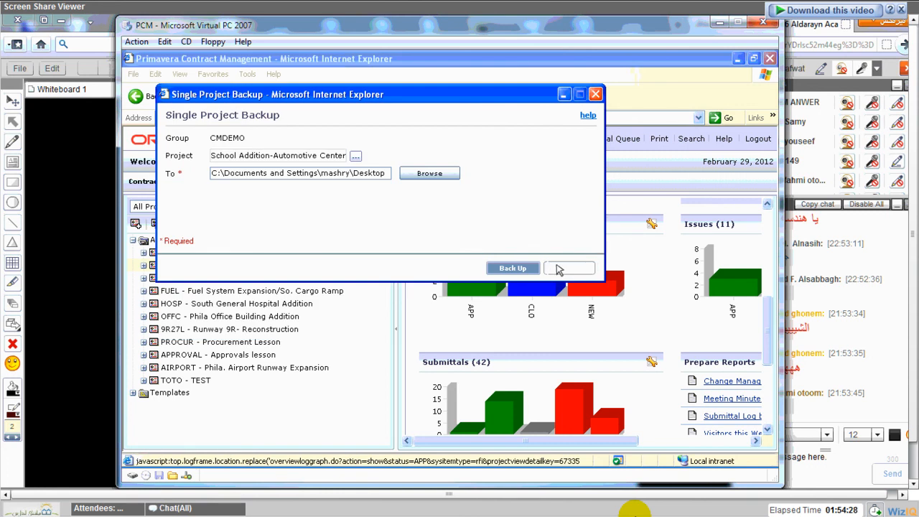
left_click(559, 268)
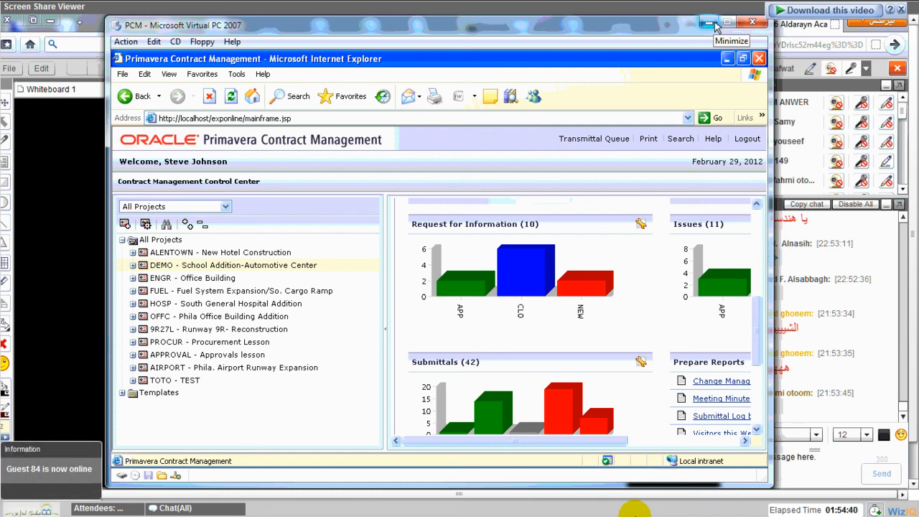
left_click(713, 24)
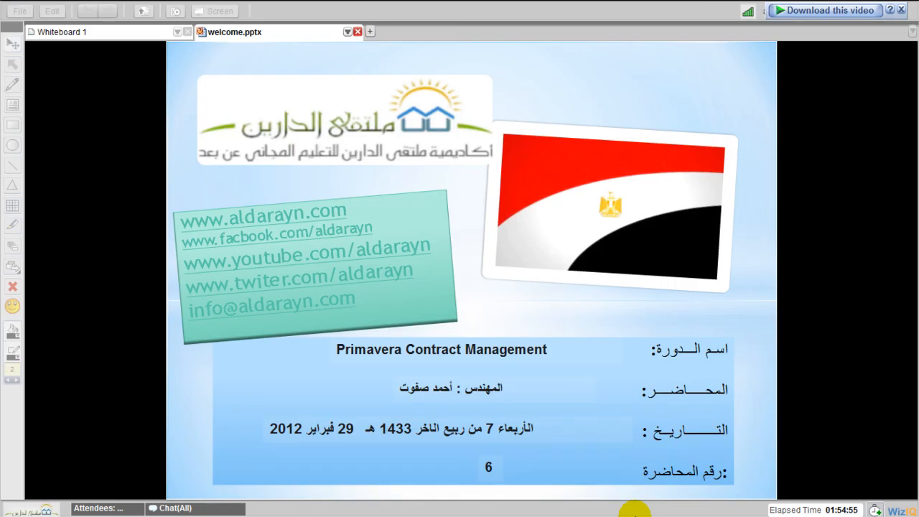
Send everyone the message "1" in the WizIQ session chat.
left_click(193, 511)
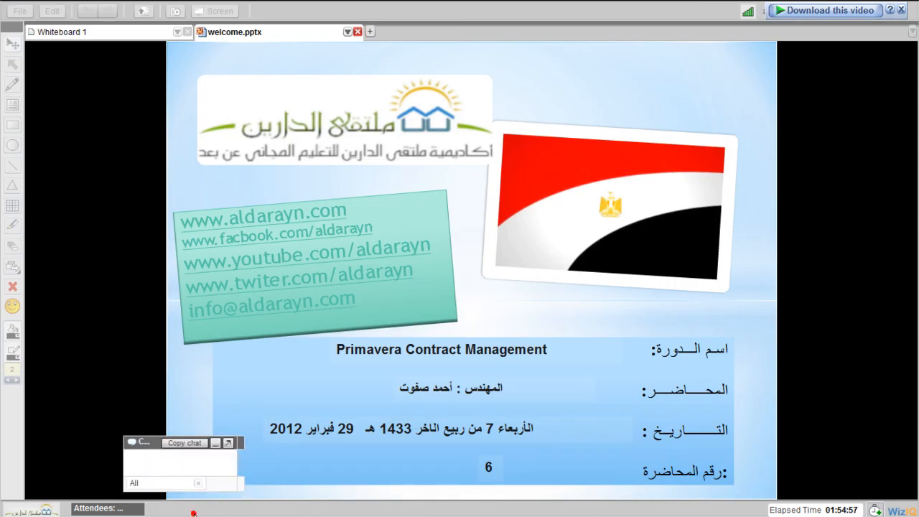
left_click(132, 452)
type("1")
key("Return")
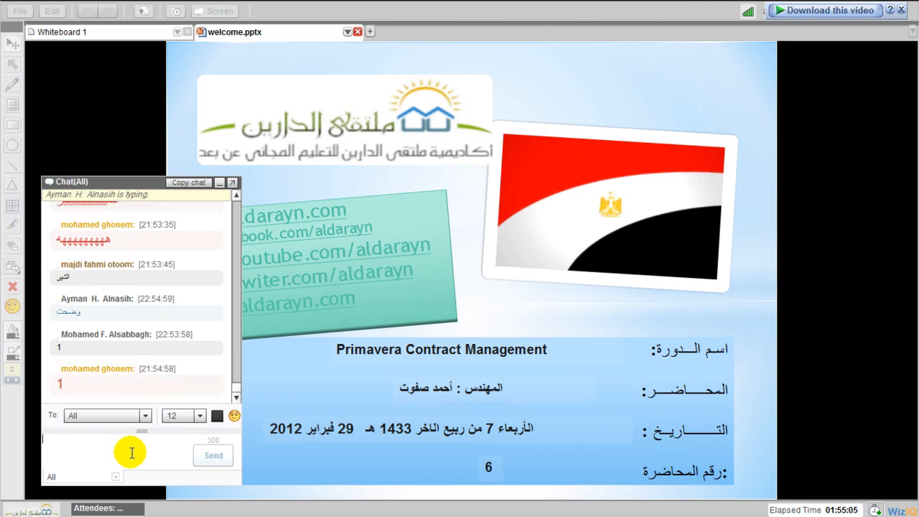